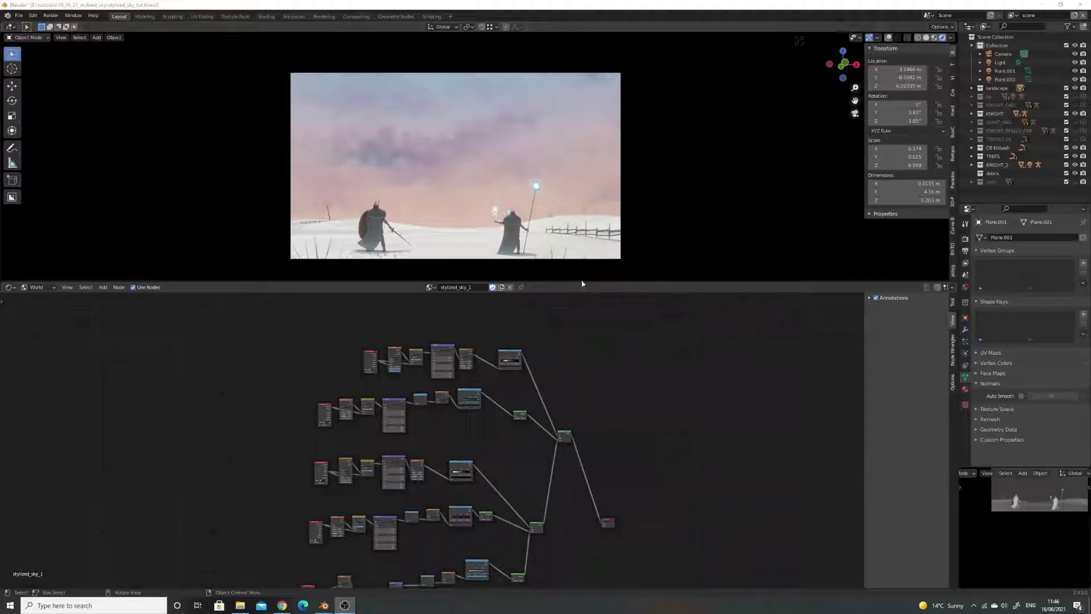
Unlink the stylized_sky_1 world from the scene and create a new, default world in its place.
{"action": "scroll", "coordinate": [580, 346], "scroll_direction": "down", "scroll_amount": 2}
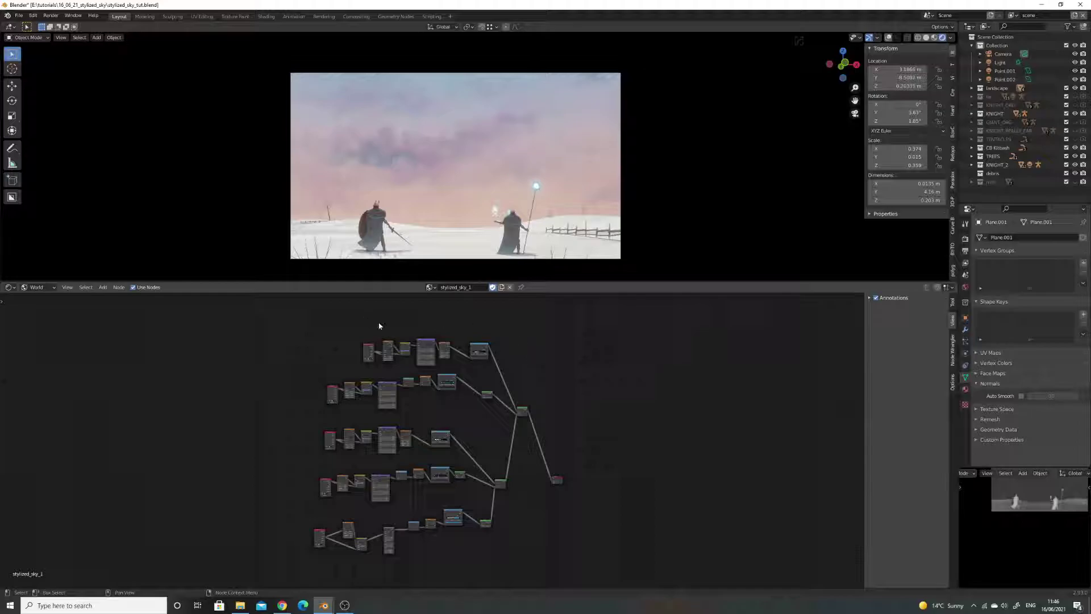
{"action": "scroll", "coordinate": [432, 390], "scroll_direction": "up", "scroll_amount": 3}
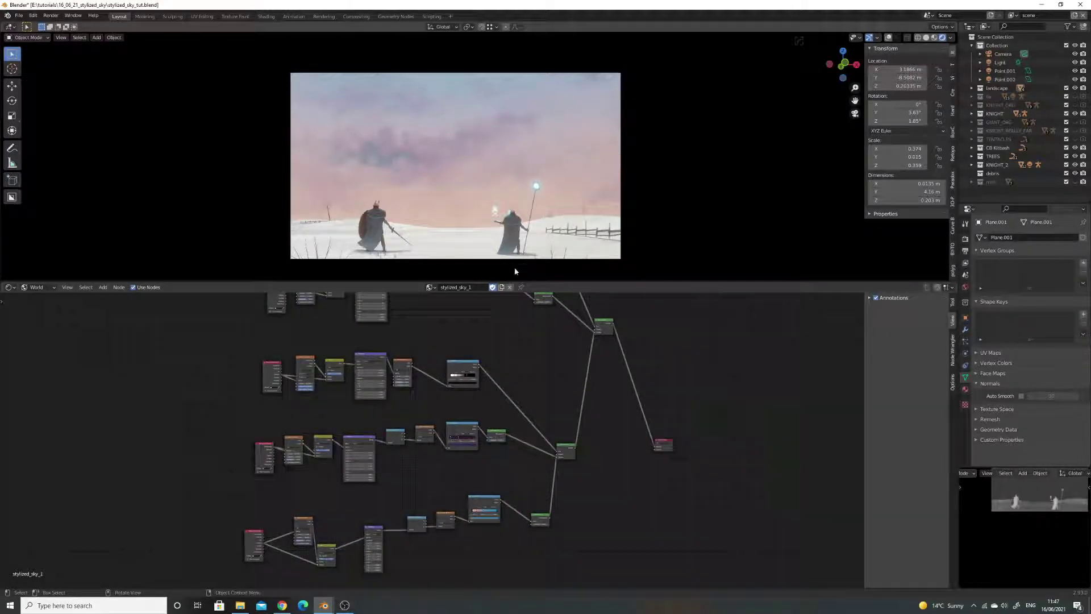
{"action": "left_click", "coordinate": [509, 288]}
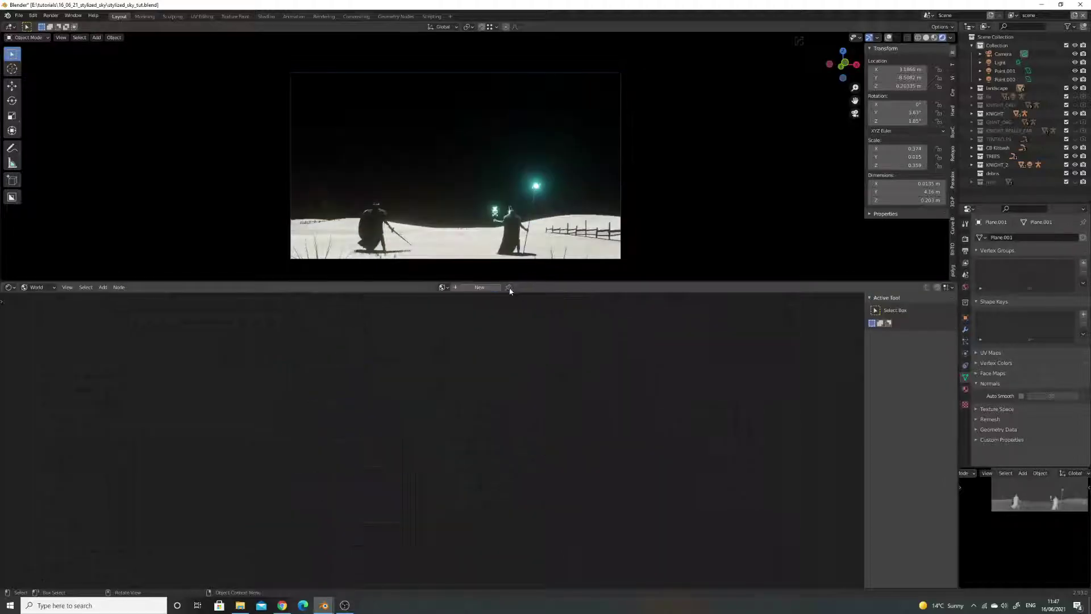
{"action": "left_click", "coordinate": [11, 288]}
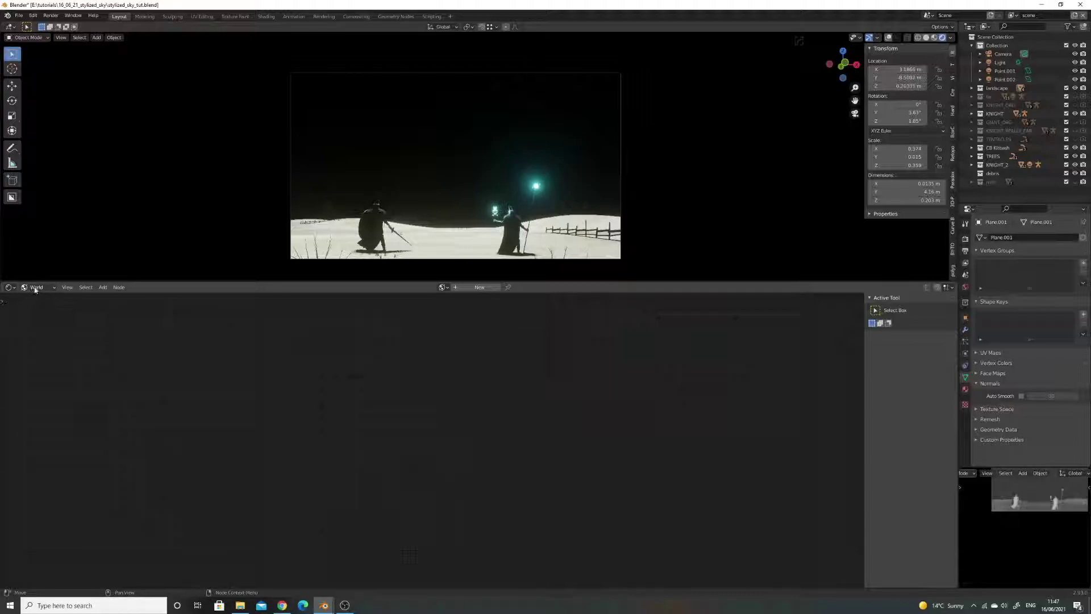
{"action": "left_click", "coordinate": [475, 289]}
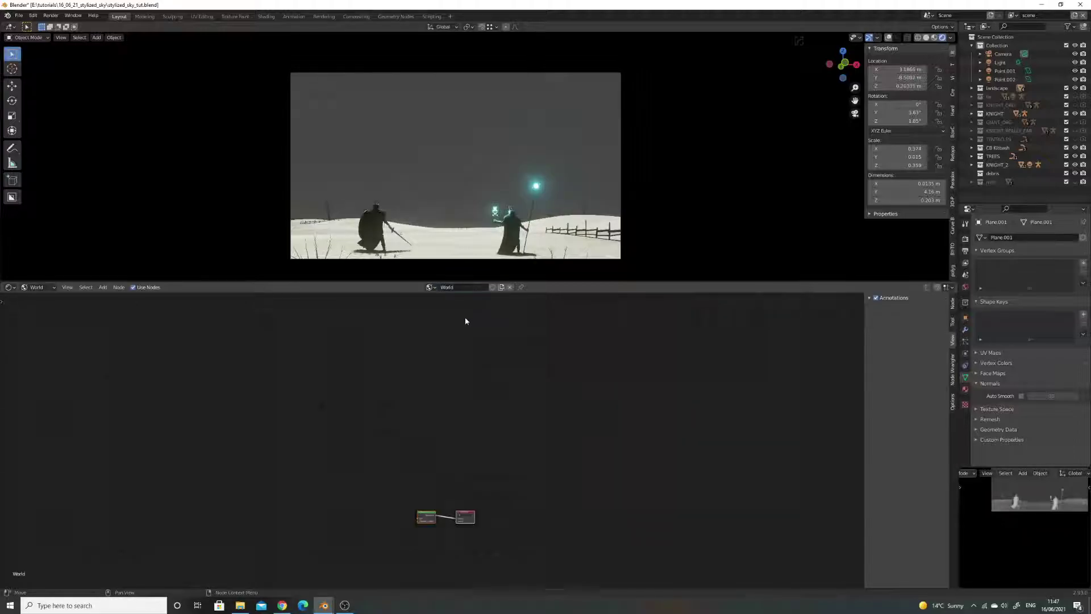
Add a Gradient Texture node and place it ahead of the Background node.
{"action": "scroll", "coordinate": [451, 518], "scroll_direction": "up", "scroll_amount": 4}
{"action": "middle_click_drag", "start_coordinate": [451, 518], "coordinate": [455, 413]}
{"action": "scroll", "coordinate": [454, 416], "scroll_direction": "up", "scroll_amount": 1}
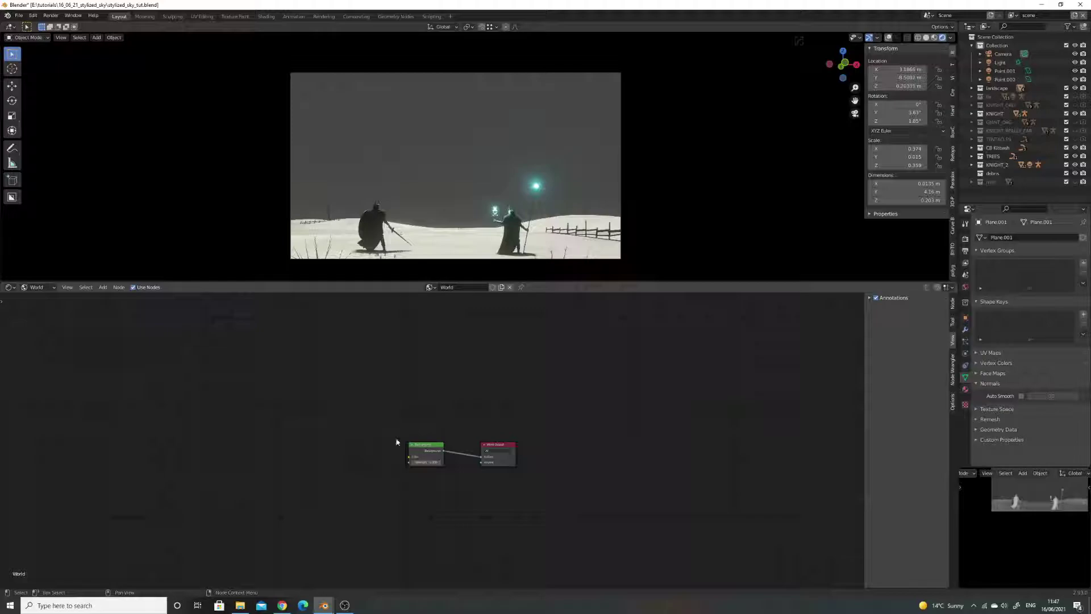
{"action": "key", "text": "shift+a"}
{"action": "left_click", "coordinate": [310, 437]}
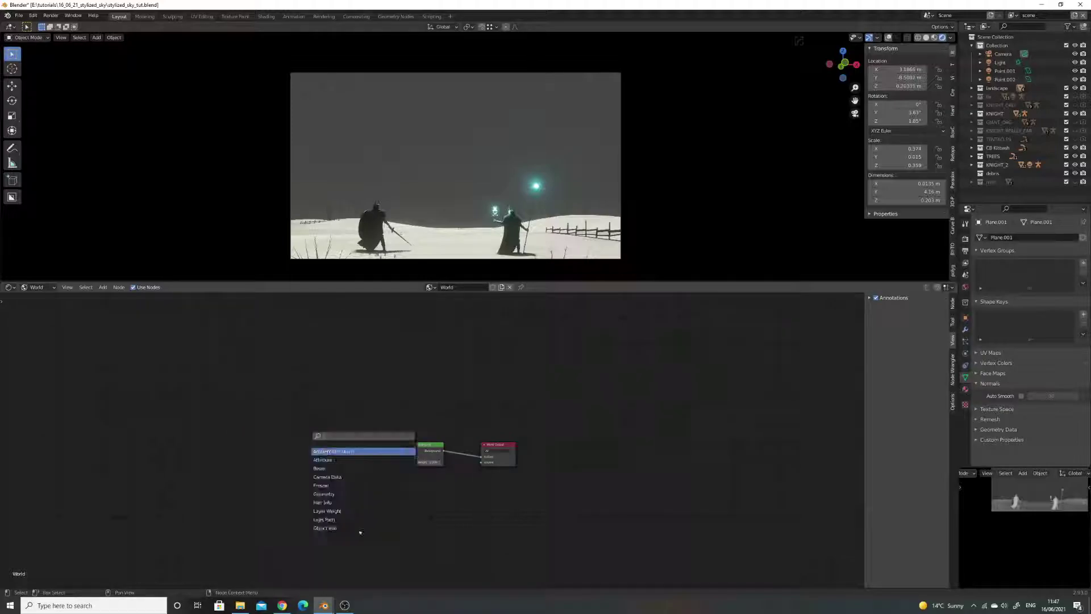
{"action": "type", "text": "GRAD"}
{"action": "key", "text": "Return"}
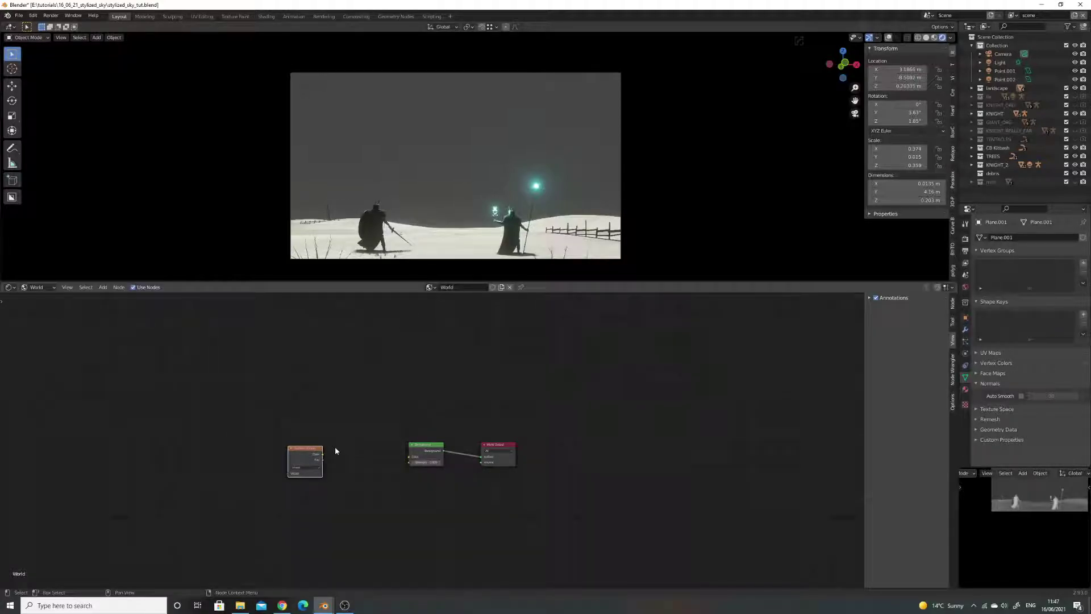
Look up the Node Wrangler add-on in the preferences to check whether it is enabled.
{"action": "left_click", "coordinate": [34, 15]}
{"action": "left_click", "coordinate": [56, 135]}
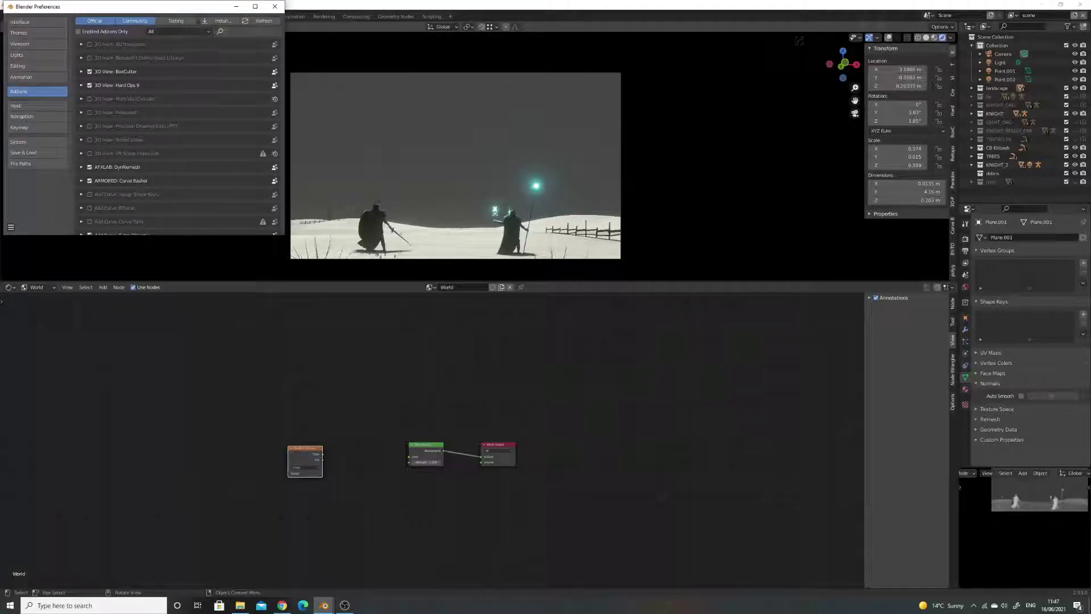
{"action": "left_click", "coordinate": [226, 32]}
{"action": "type", "text": "nod"}
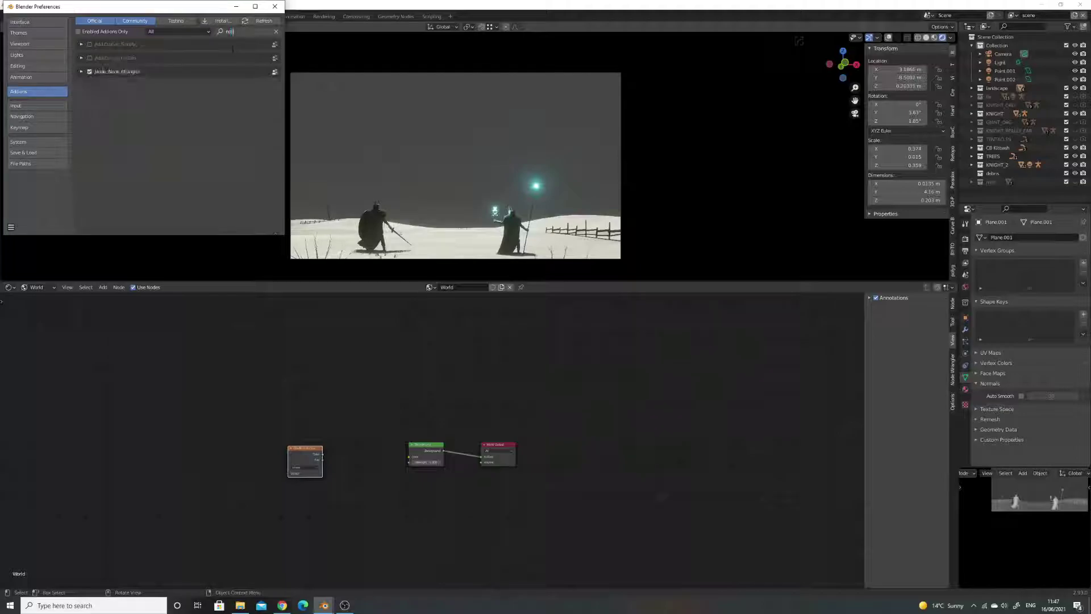
{"action": "left_click", "coordinate": [275, 6]}
Attach Texture Coordinate and Mapping nodes to the gradient texture, and move all three nodes away from the Background node.
{"action": "key", "text": "ctrl+t"}
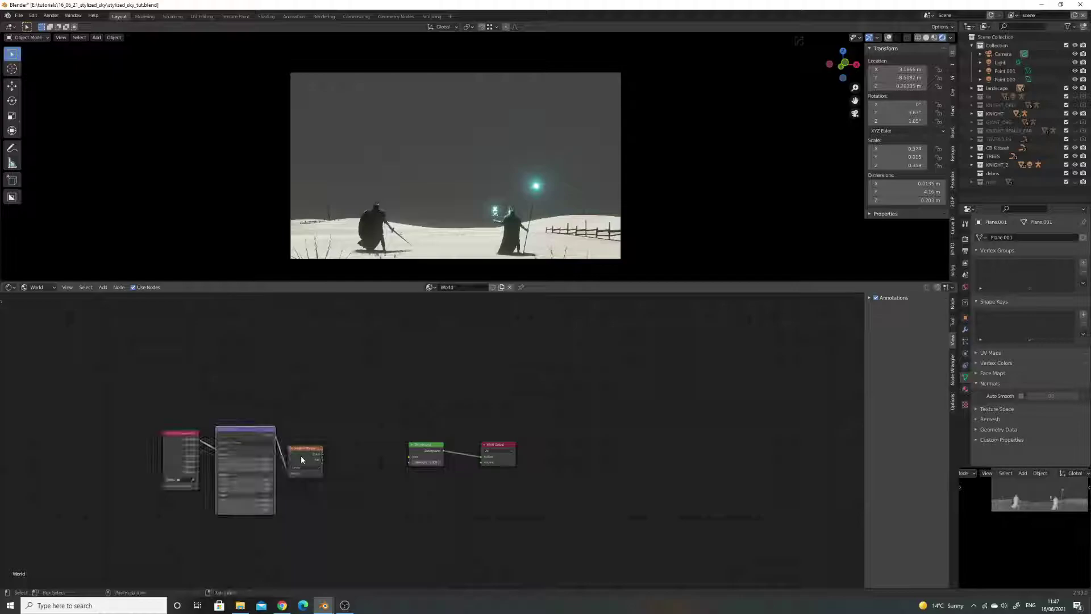
{"action": "left_click_drag", "start_coordinate": [161, 413], "coordinate": [295, 490]}
{"action": "left_click_drag", "start_coordinate": [239, 436], "coordinate": [142, 419]}
{"action": "left_click", "coordinate": [207, 431]}
{"action": "left_click_drag", "start_coordinate": [206, 430], "coordinate": [221, 423]}
Add a ColorRamp node after the gradient texture and link the gradient's Color output to the ramp's Fac input.
{"action": "key", "text": "shift+a"}
{"action": "left_click", "coordinate": [300, 427]}
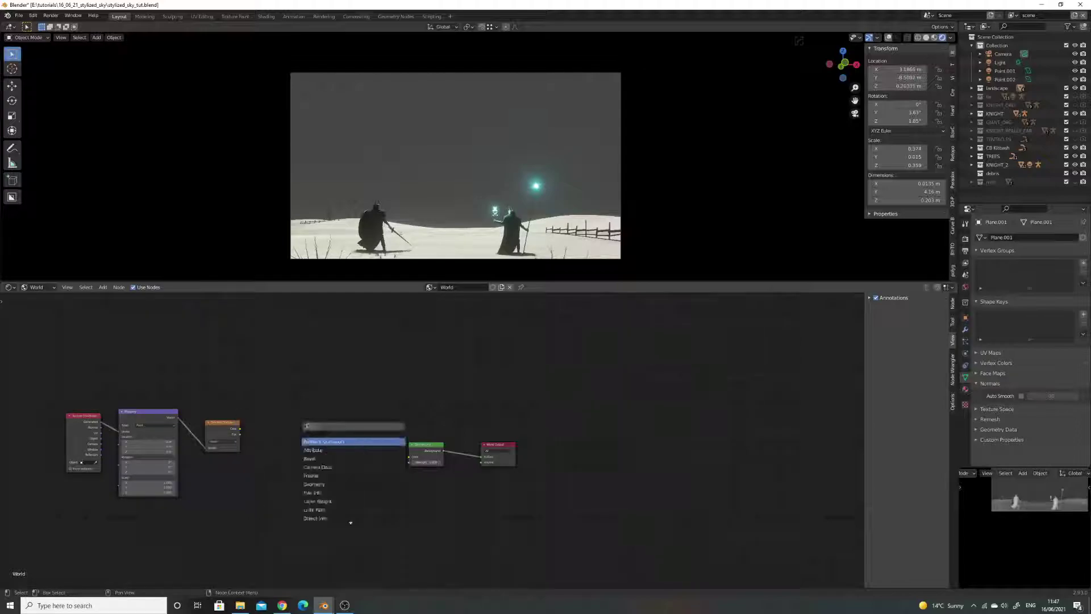
{"action": "type", "text": "col"}
{"action": "left_click", "coordinate": [314, 442]}
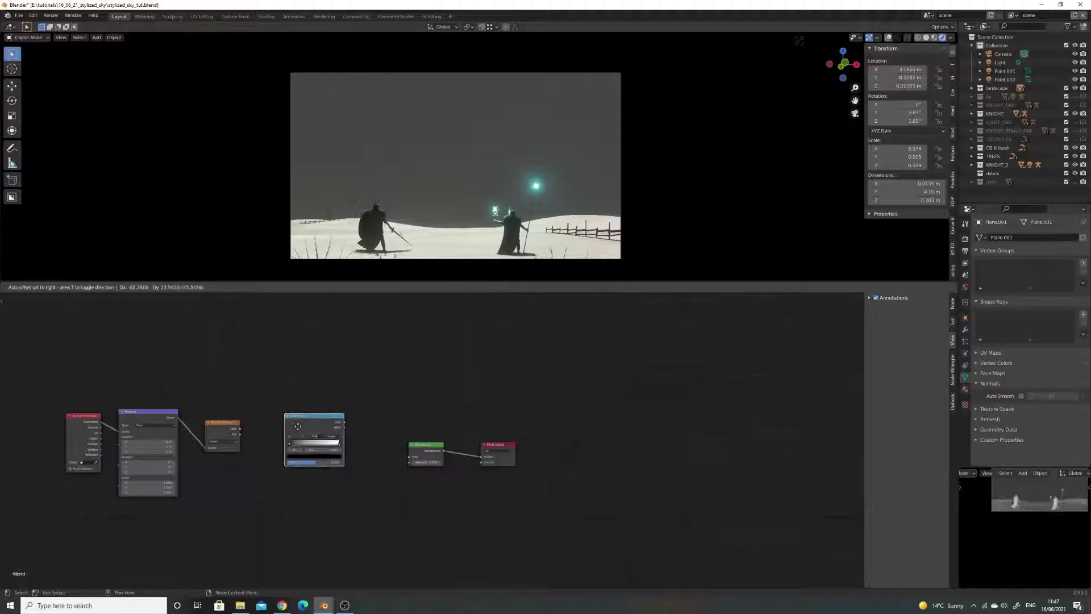
{"action": "left_click", "coordinate": [293, 427]}
{"action": "left_click", "coordinate": [239, 432]}
{"action": "left_click_drag", "start_coordinate": [240, 429], "coordinate": [281, 458]}
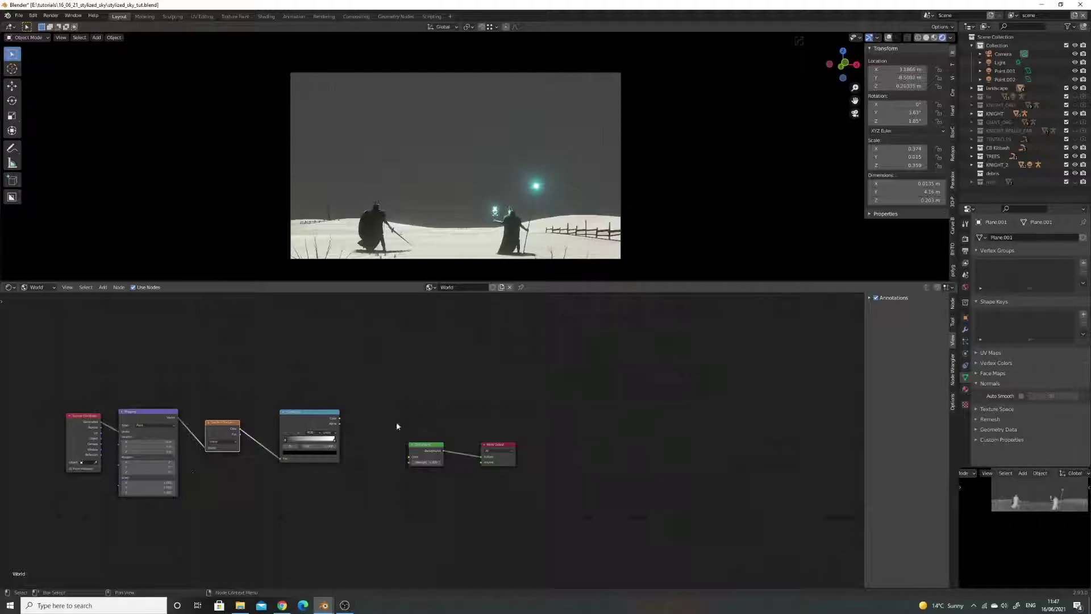
Link the ramp's Color output to the Background node's Color and set the Mapping node's Y rotation to 90°.
{"action": "left_click_drag", "start_coordinate": [339, 418], "coordinate": [409, 457]}
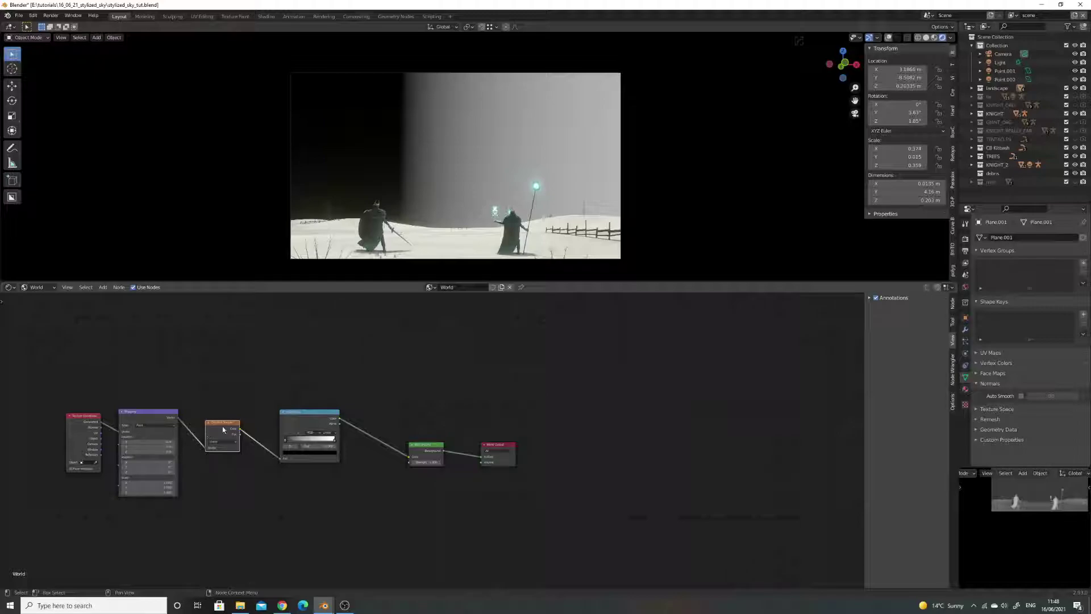
{"action": "left_click", "coordinate": [150, 467]}
{"action": "key", "text": "Return"}
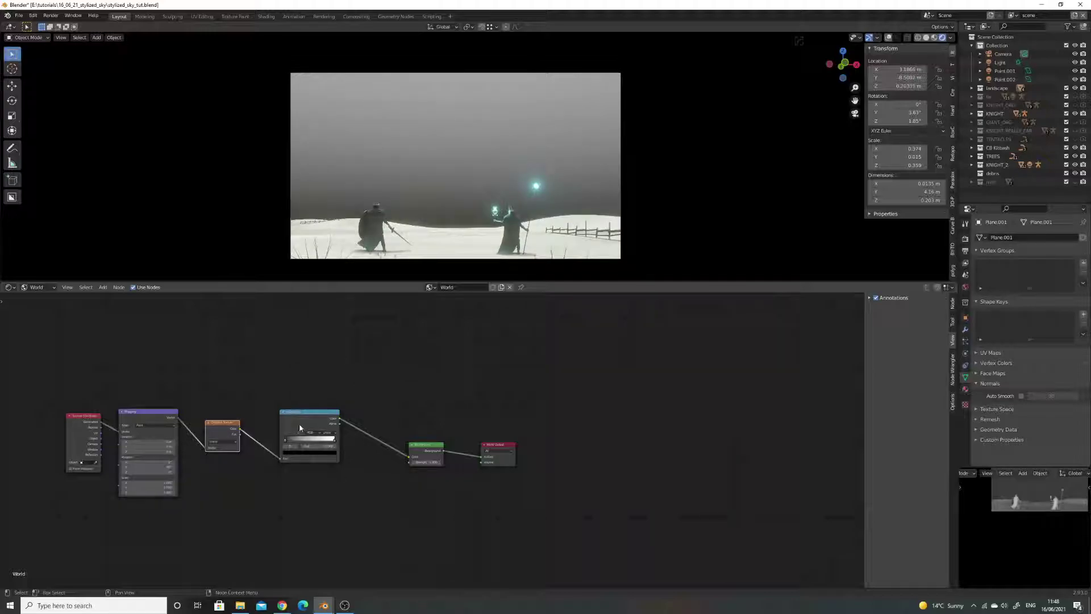
Adjust the ColorRamp's black stop, keeping it close to the start of the gradient.
{"action": "mouse_move", "coordinate": [288, 438]}
{"action": "left_mouse_down"}
{"action": "mouse_move", "coordinate": [318, 439]}
{"action": "mouse_move", "coordinate": [287, 437]}
{"action": "left_mouse_up"}
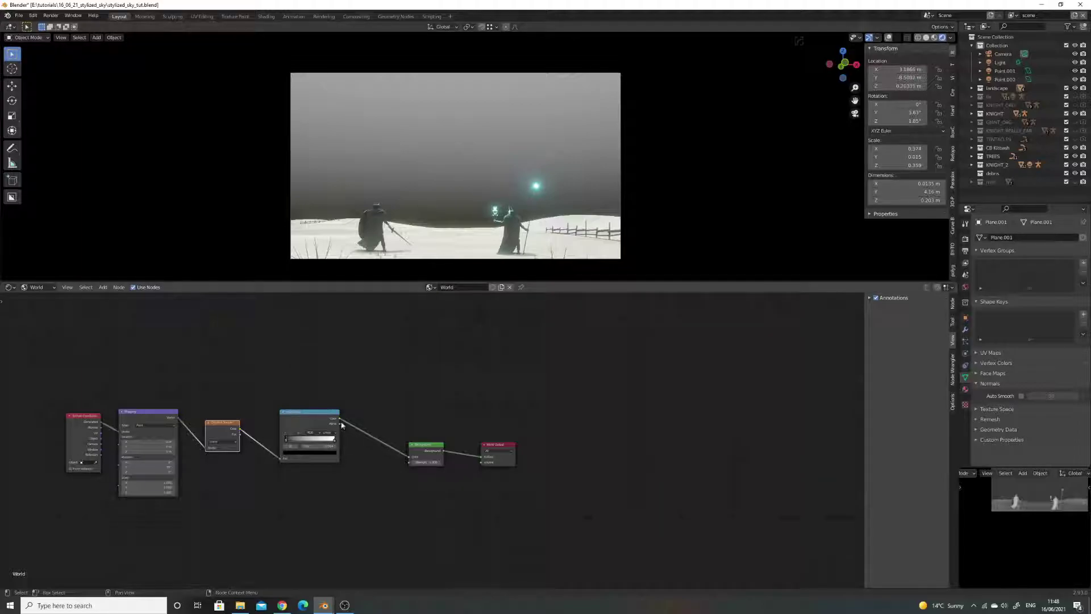
{"action": "scroll", "coordinate": [348, 434], "scroll_direction": "up", "scroll_amount": 1}
{"action": "middle_click_drag", "start_coordinate": [302, 465], "coordinate": [314, 468]}
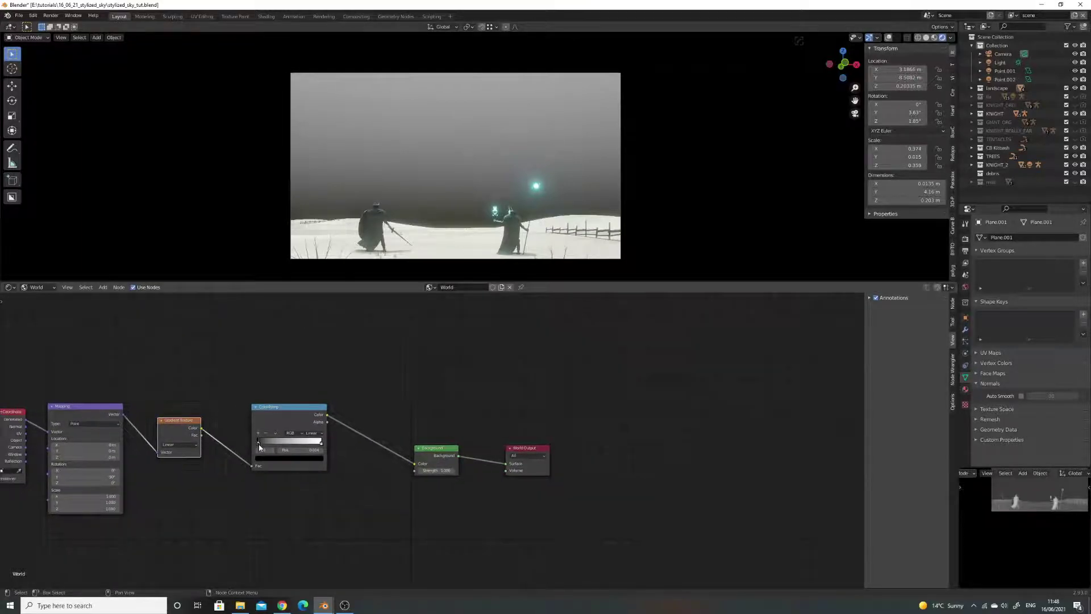
{"action": "left_click_drag", "start_coordinate": [261, 443], "coordinate": [322, 442]}
{"action": "left_click", "coordinate": [317, 442]}
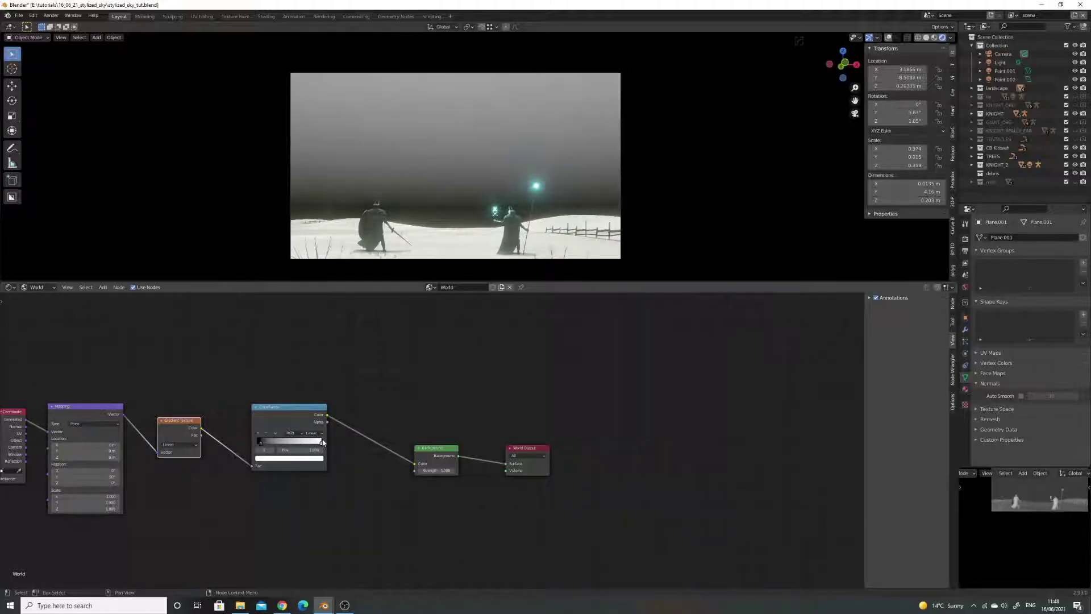
{"action": "middle_click_drag", "start_coordinate": [351, 458], "coordinate": [382, 454]}
{"action": "scroll", "coordinate": [382, 454], "scroll_direction": "up", "scroll_amount": 2}
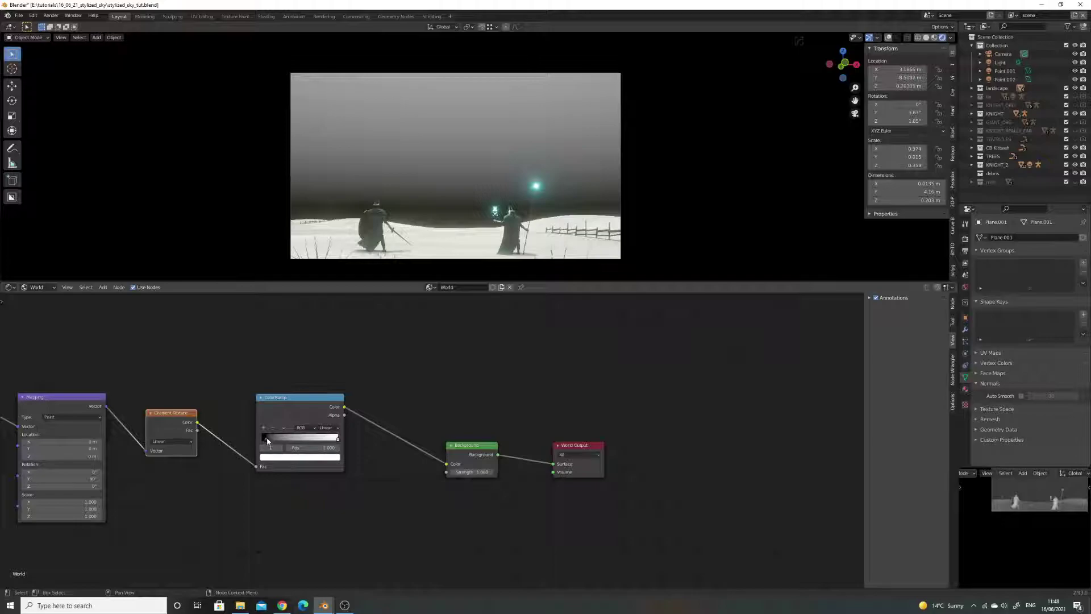
{"action": "left_click", "coordinate": [265, 439]}
{"action": "left_click_drag", "start_coordinate": [266, 439], "coordinate": [264, 439]}
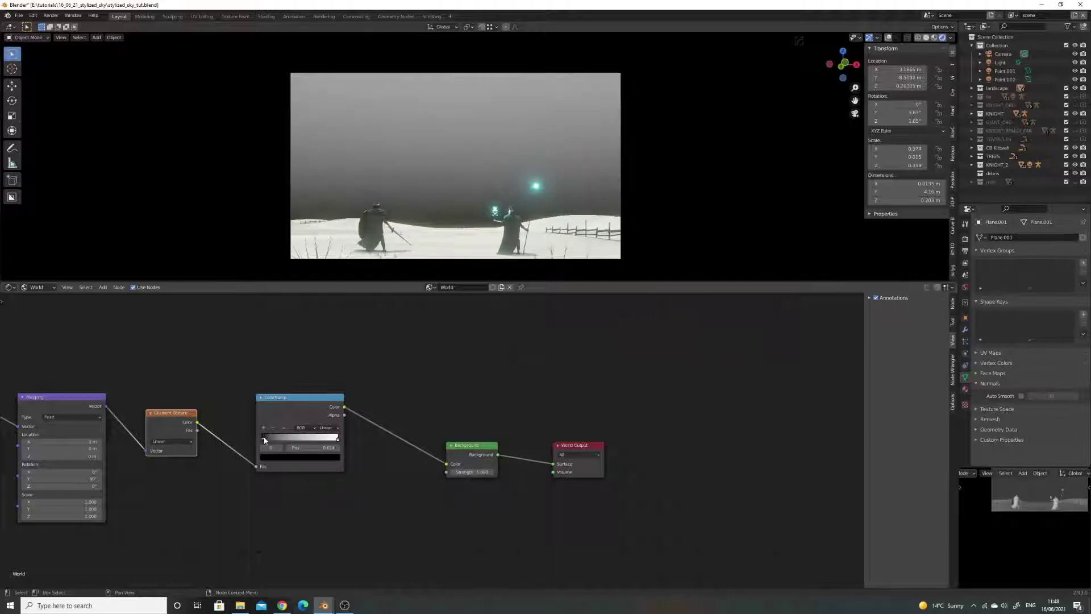
Recolour the ramp's black stop to a pale, slightly desaturated yellow.
{"action": "left_click", "coordinate": [294, 461]}
{"action": "left_click_drag", "start_coordinate": [323, 397], "coordinate": [324, 366]}
{"action": "left_click", "coordinate": [290, 381]}
{"action": "left_click", "coordinate": [284, 383]}
{"action": "left_click_drag", "start_coordinate": [322, 363], "coordinate": [323, 360]}
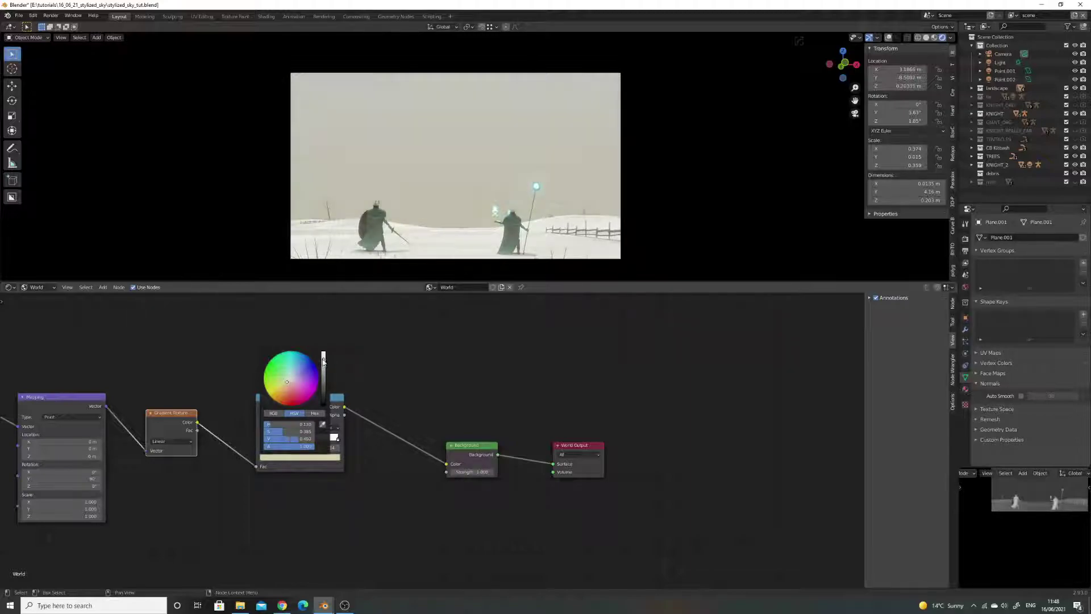
Recolour the ramp's white stop to light pink.
{"action": "left_click", "coordinate": [338, 437]}
{"action": "left_click", "coordinate": [292, 456]}
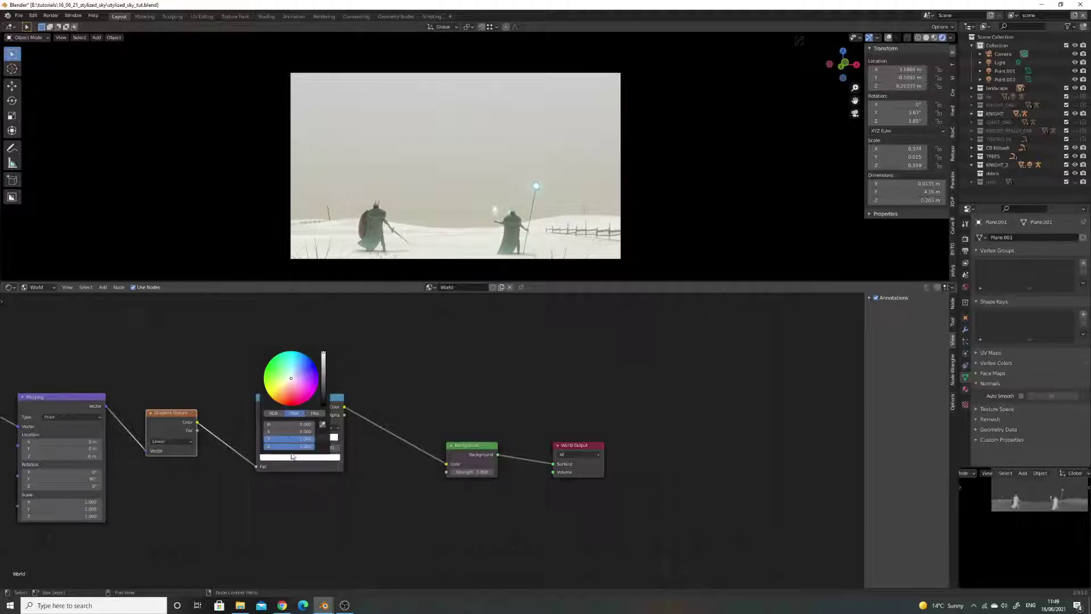
{"action": "left_click", "coordinate": [293, 382]}
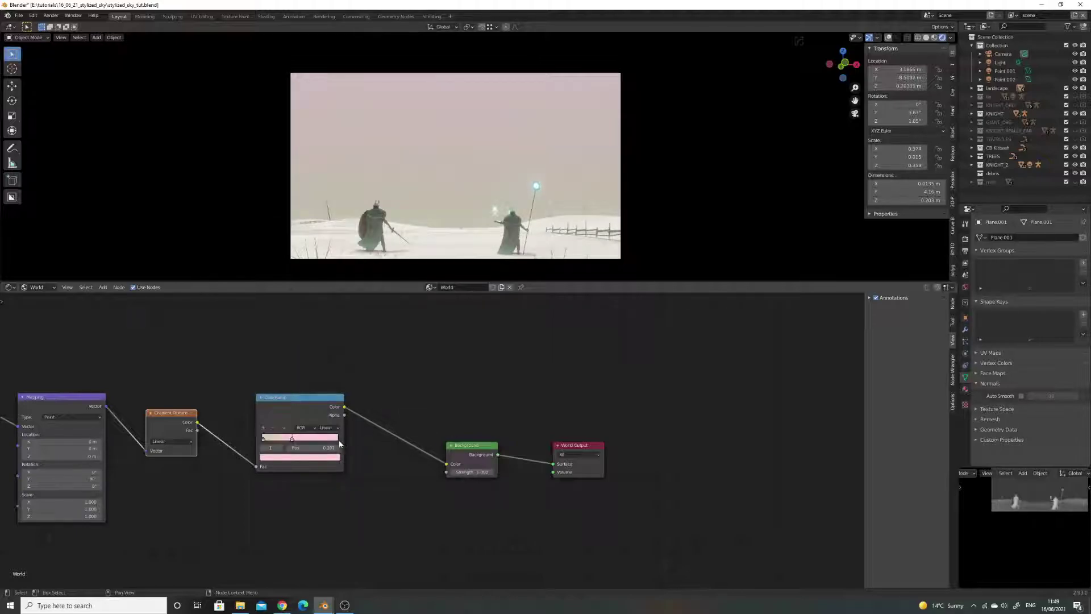
Add a third stop to the ramp and colour its final stop sky blue, placed a bit before the middle.
{"action": "left_click", "coordinate": [263, 428]}
{"action": "left_click", "coordinate": [327, 458]}
{"action": "left_click", "coordinate": [297, 375]}
{"action": "left_click_drag", "start_coordinate": [301, 362], "coordinate": [301, 361]}
{"action": "mouse_move", "coordinate": [291, 438]}
{"action": "left_mouse_down"}
{"action": "mouse_move", "coordinate": [275, 439]}
{"action": "mouse_move", "coordinate": [310, 438]}
{"action": "mouse_move", "coordinate": [292, 439]}
{"action": "left_mouse_up"}
Raise the first stop's brightness to full and shift its colour to a warm, pale cream.
{"action": "left_click", "coordinate": [264, 438]}
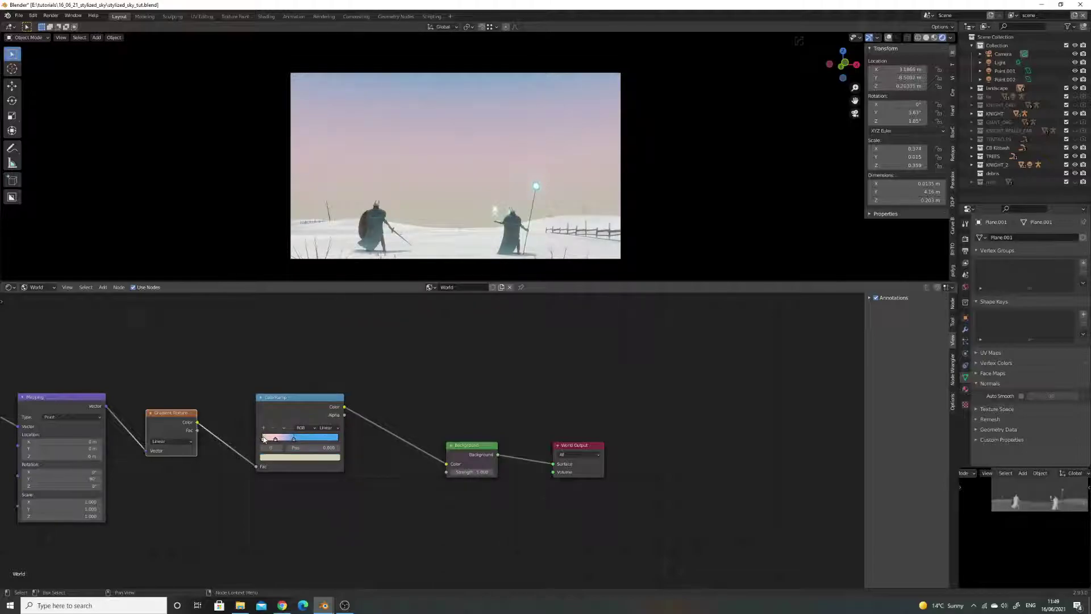
{"action": "left_click", "coordinate": [282, 459]}
{"action": "left_click", "coordinate": [323, 355]}
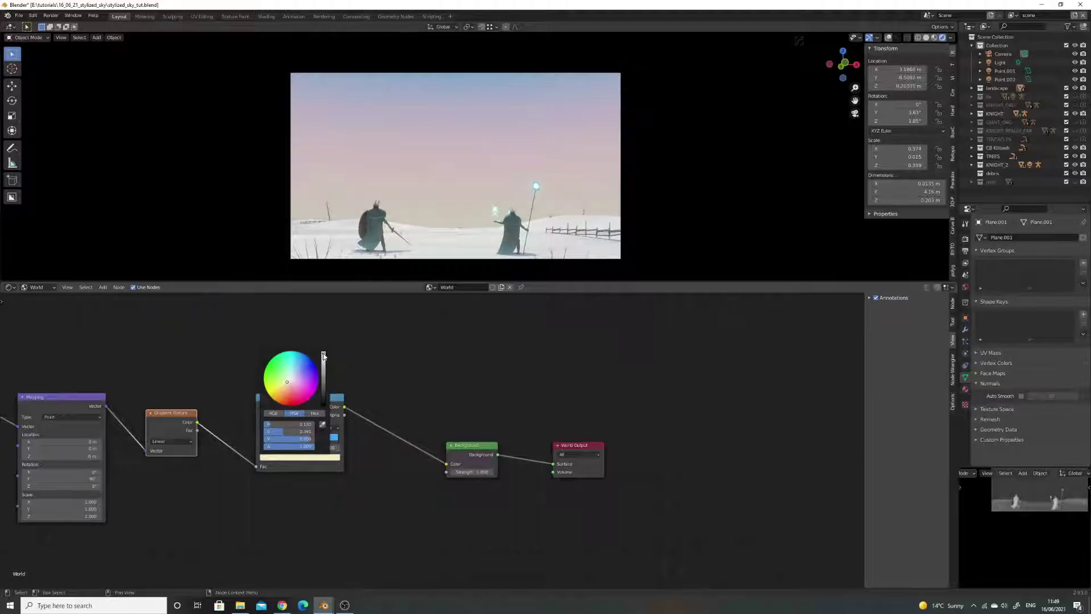
{"action": "left_click", "coordinate": [284, 385]}
{"action": "left_click_drag", "start_coordinate": [287, 383], "coordinate": [289, 386]}
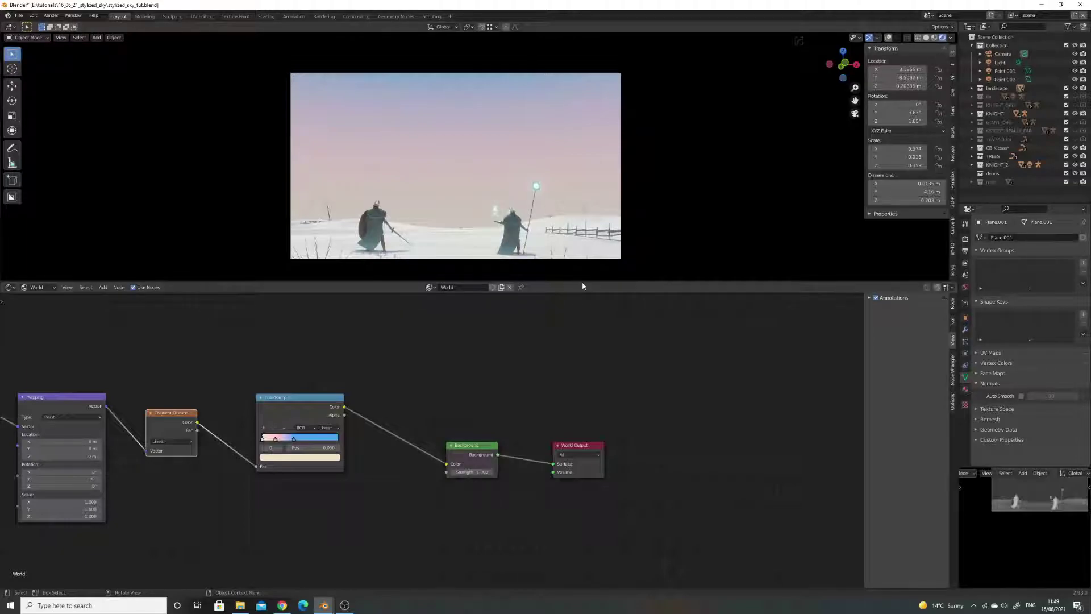
Enlarge the 3D viewport over the node editor and frame the two characters close up.
{"action": "left_click_drag", "start_coordinate": [582, 282], "coordinate": [580, 490]}
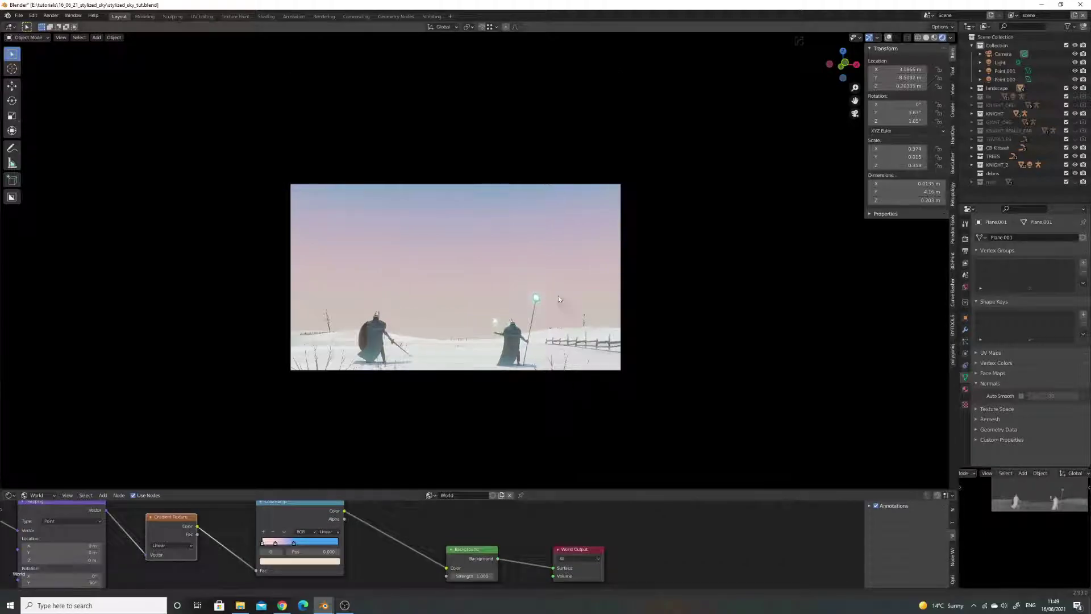
{"action": "middle_click_drag", "start_coordinate": [558, 294], "coordinate": [556, 203], "text": "shift"}
{"action": "scroll", "coordinate": [553, 305], "scroll_direction": "up", "scroll_amount": 4}
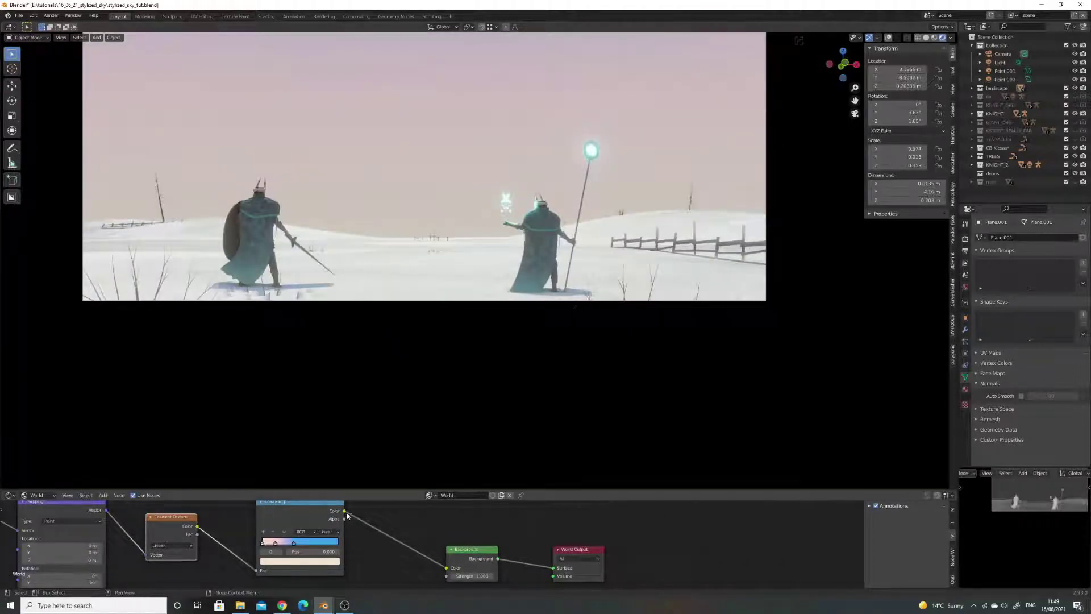
Try magenta and turquoise on the ramp's blue stop, and settle on a lighter blue.
{"action": "left_click", "coordinate": [294, 544]}
{"action": "left_click", "coordinate": [311, 562]}
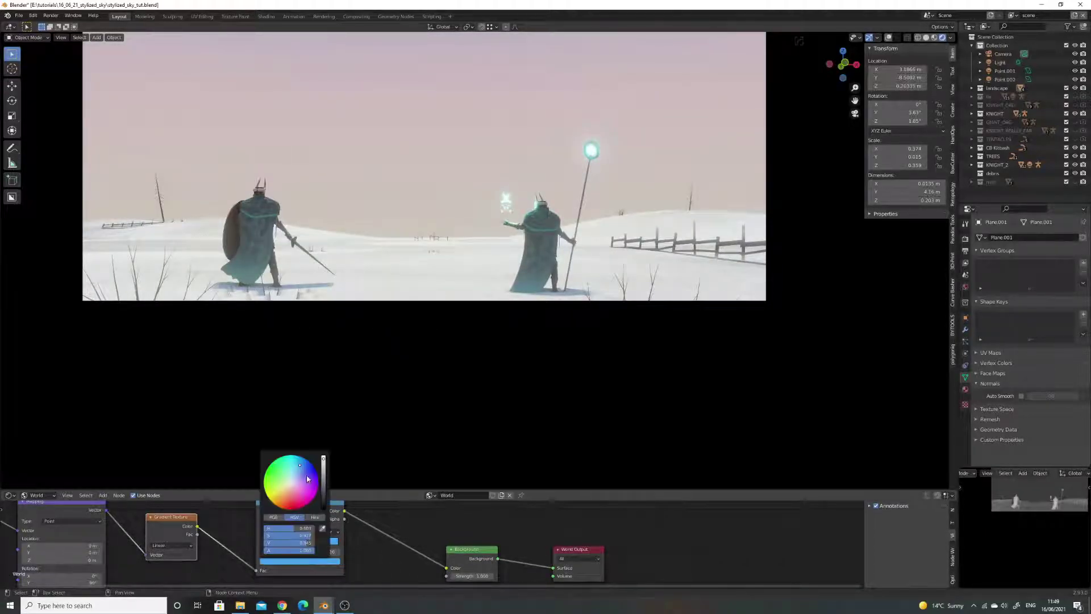
{"action": "left_click_drag", "start_coordinate": [307, 480], "coordinate": [303, 490]}
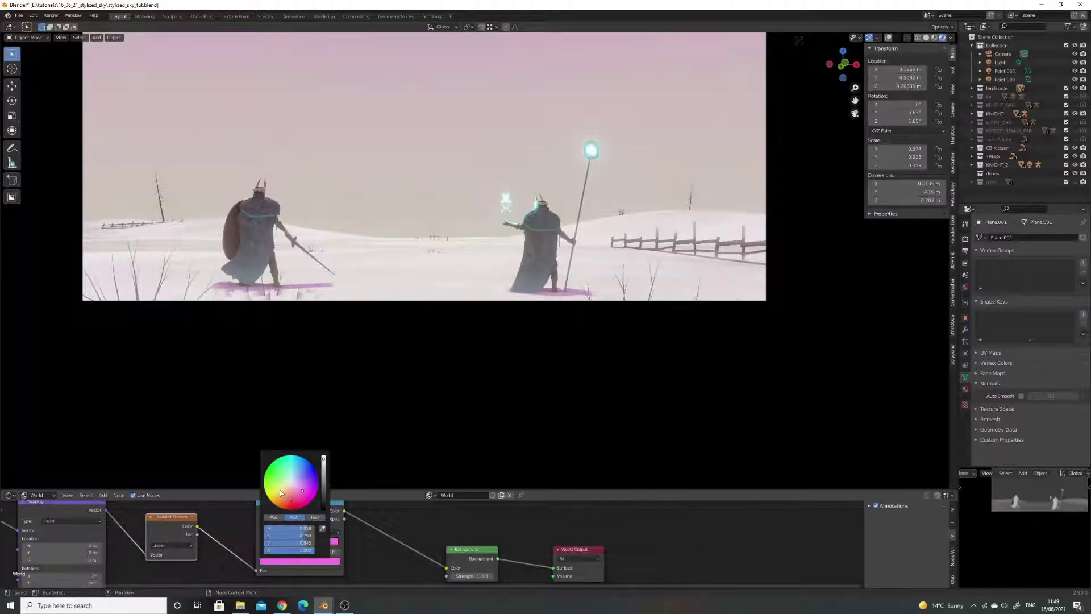
{"action": "left_click", "coordinate": [291, 462]}
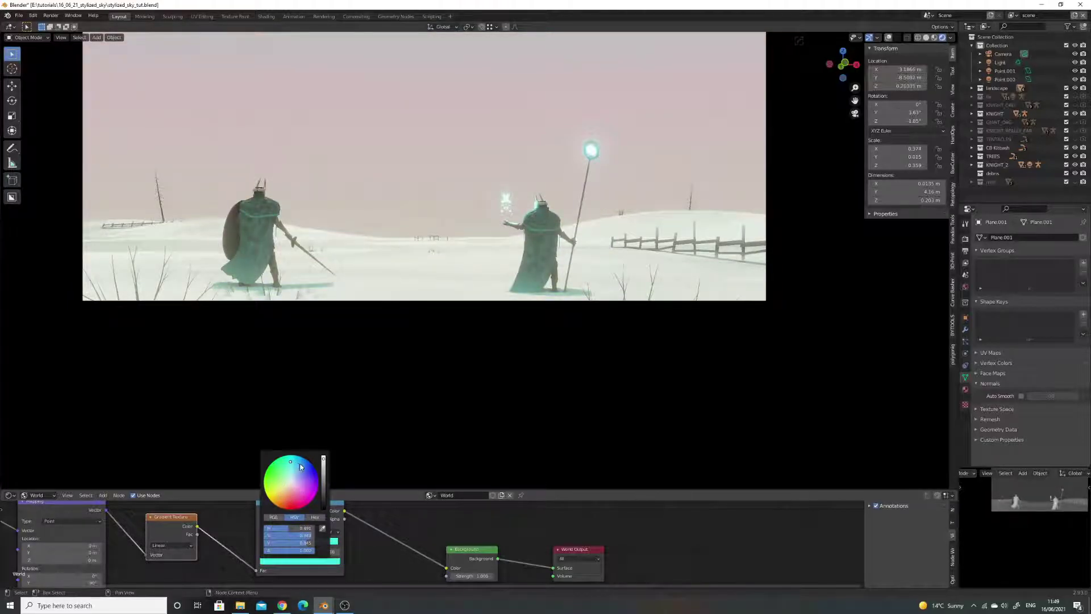
{"action": "left_click", "coordinate": [302, 467]}
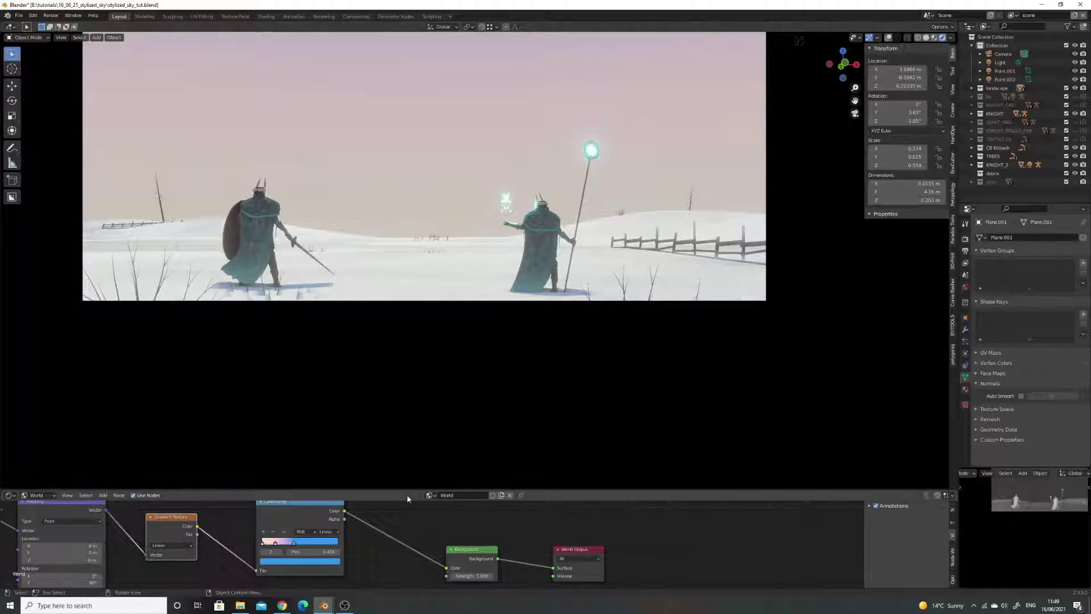
{"action": "left_click", "coordinate": [318, 563]}
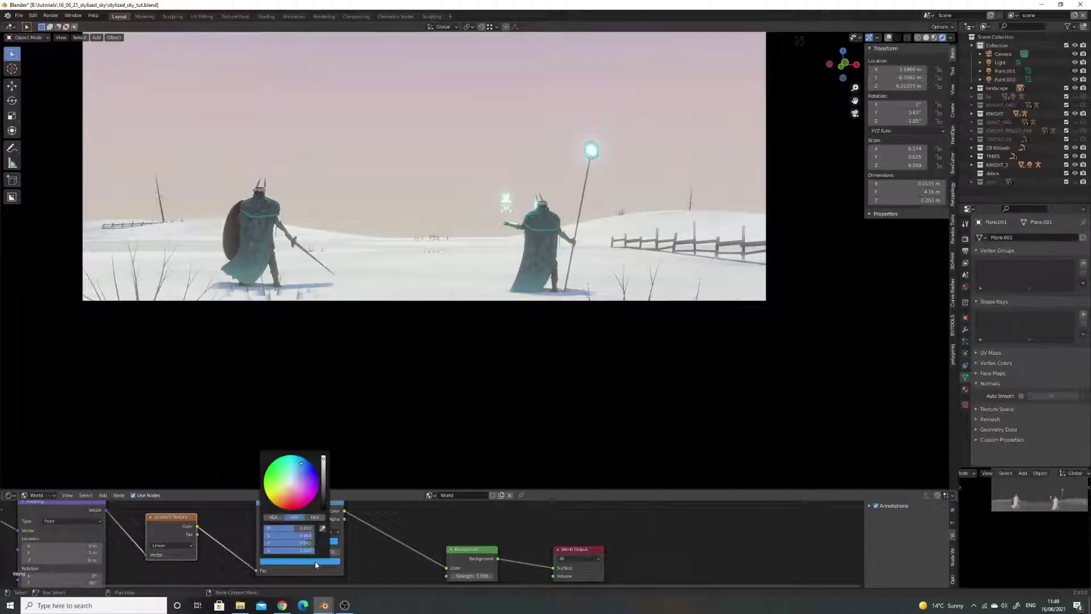
{"action": "left_click", "coordinate": [299, 472]}
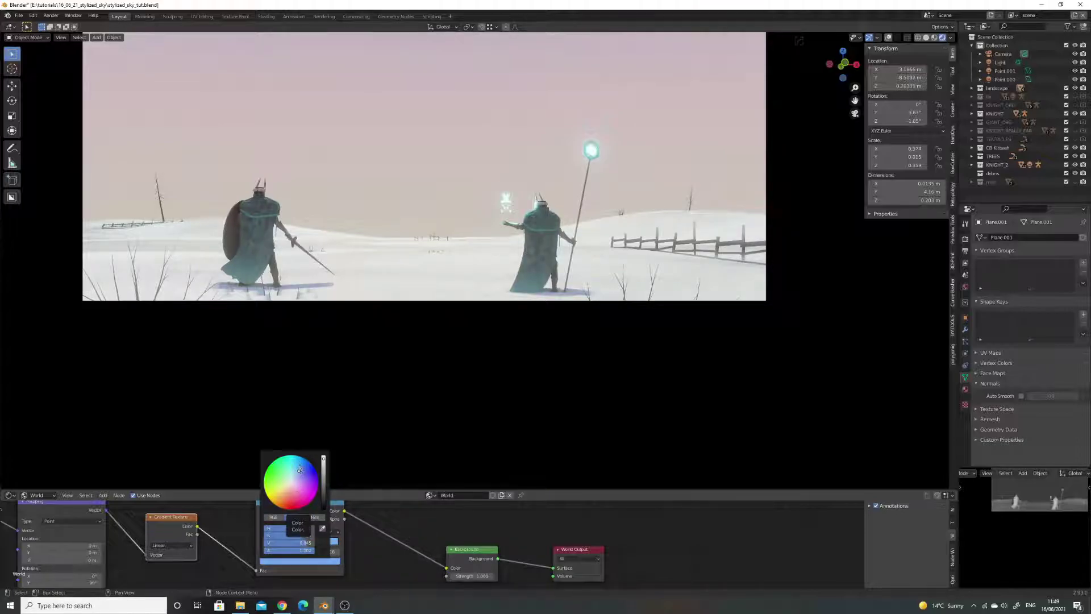
Give the node editor more height and move the Texture Coordinate node well away from Mapping to make room between them.
{"action": "scroll", "coordinate": [508, 295], "scroll_direction": "down", "scroll_amount": 5}
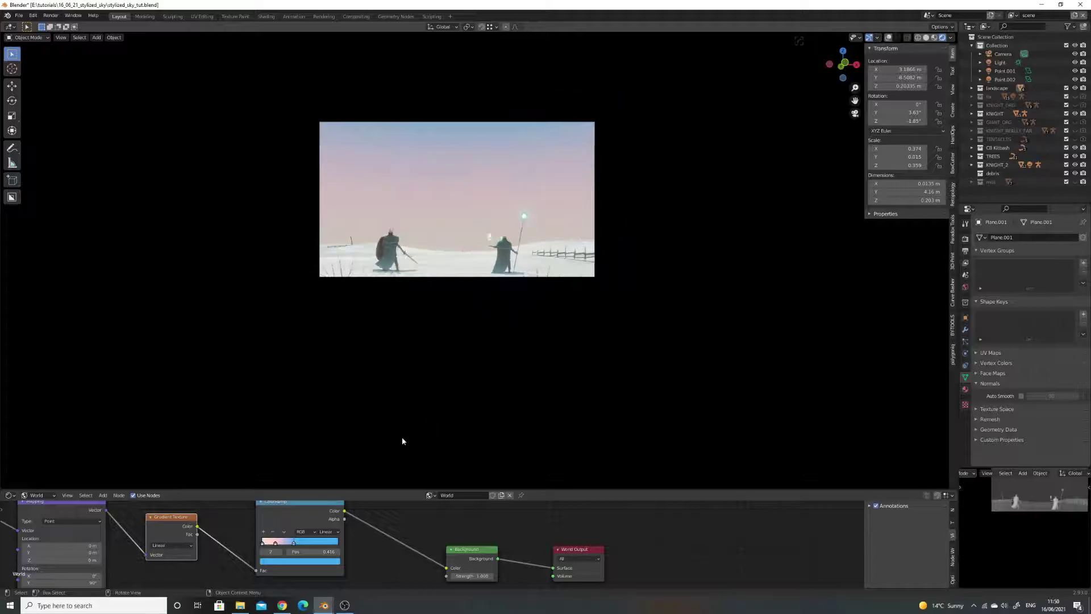
{"action": "scroll", "coordinate": [442, 373], "scroll_direction": "up", "scroll_amount": 2}
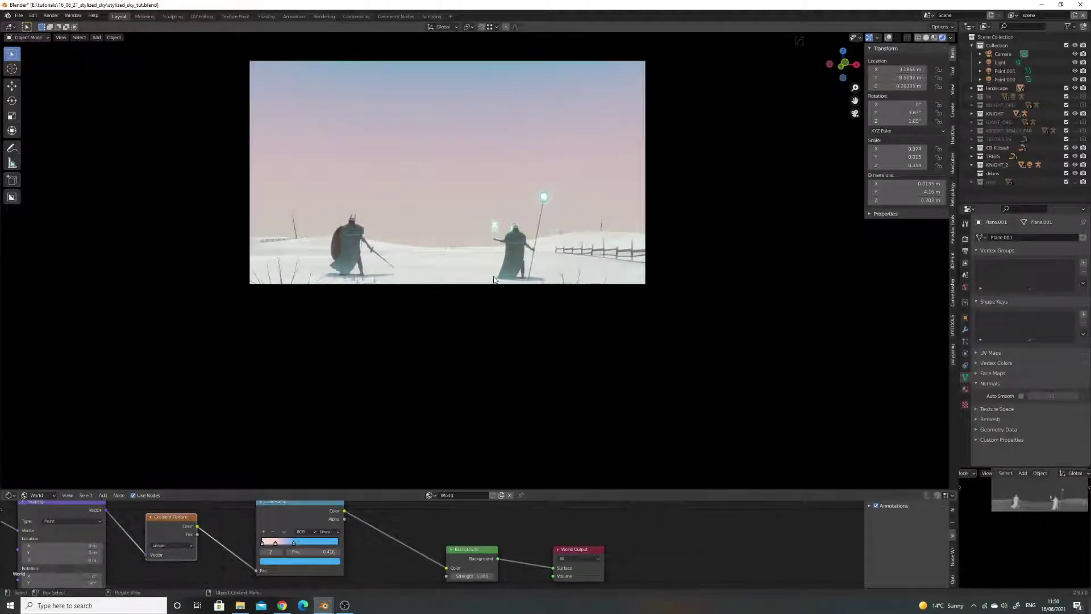
{"action": "left_click_drag", "start_coordinate": [548, 490], "coordinate": [549, 364]}
{"action": "scroll", "coordinate": [458, 456], "scroll_direction": "down", "scroll_amount": 2}
{"action": "scroll", "coordinate": [541, 239], "scroll_direction": "down", "scroll_amount": 2}
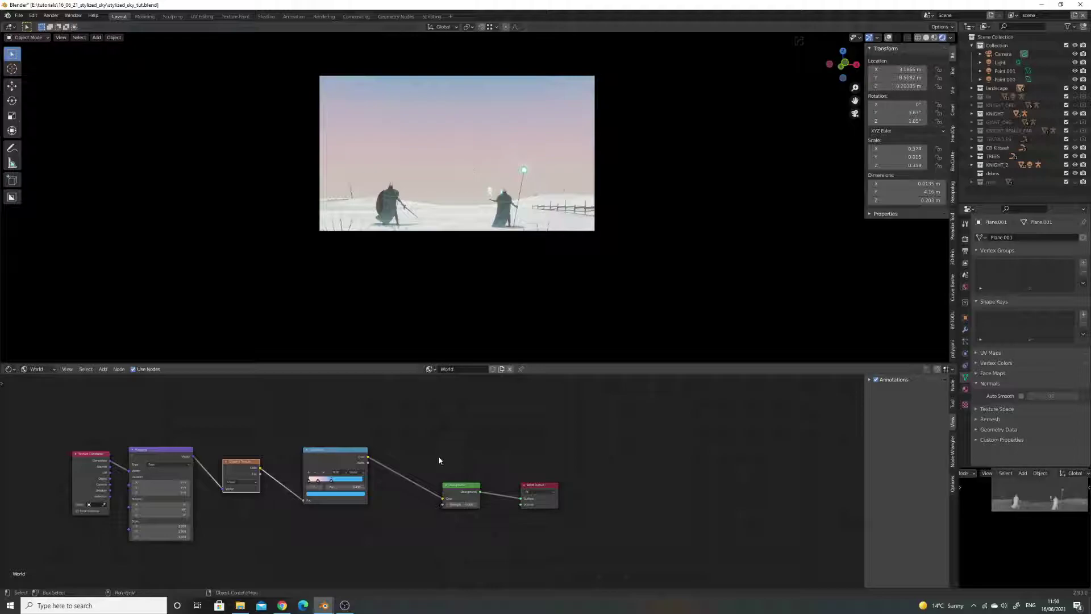
{"action": "middle_click_drag", "start_coordinate": [251, 506], "coordinate": [366, 513]}
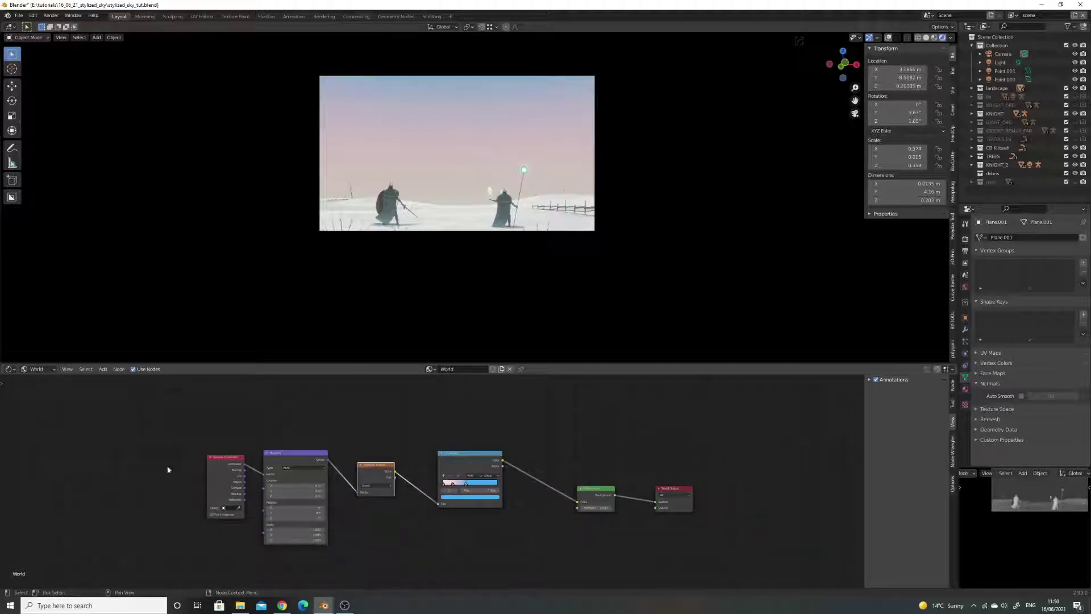
{"action": "middle_click_drag", "start_coordinate": [135, 444], "coordinate": [312, 460]}
{"action": "left_click_drag", "start_coordinate": [387, 474], "coordinate": [196, 480]}
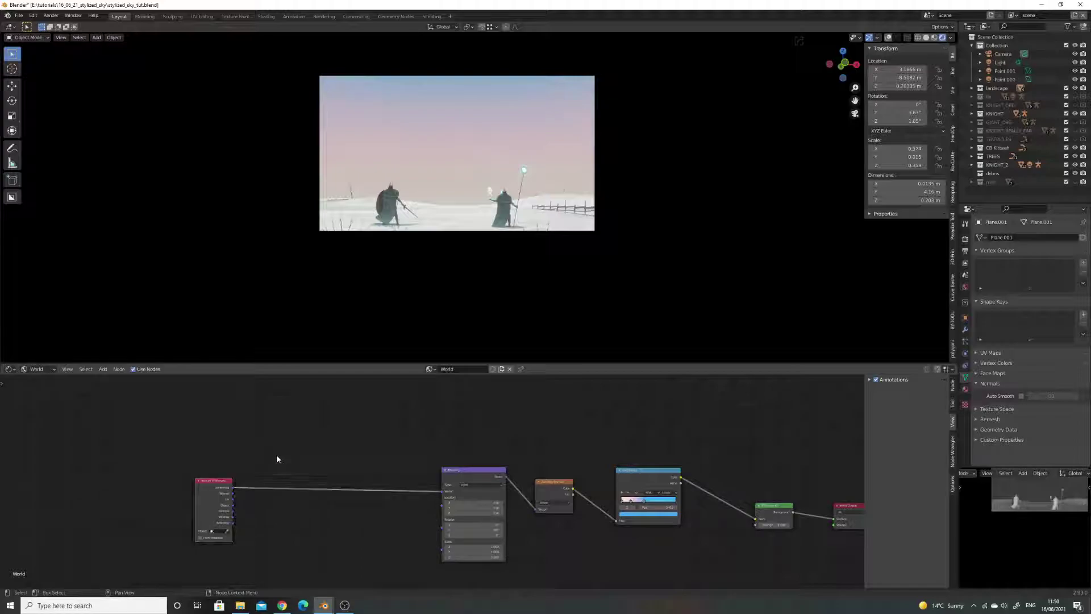
Add a Noise Texture node on the link between Texture Coordinate and Mapping.
{"action": "key", "text": "shift+a"}
{"action": "left_click", "coordinate": [277, 456]}
{"action": "type", "text": "t"}
{"action": "key", "text": "BackSpace"}
{"action": "type", "text": "no"}
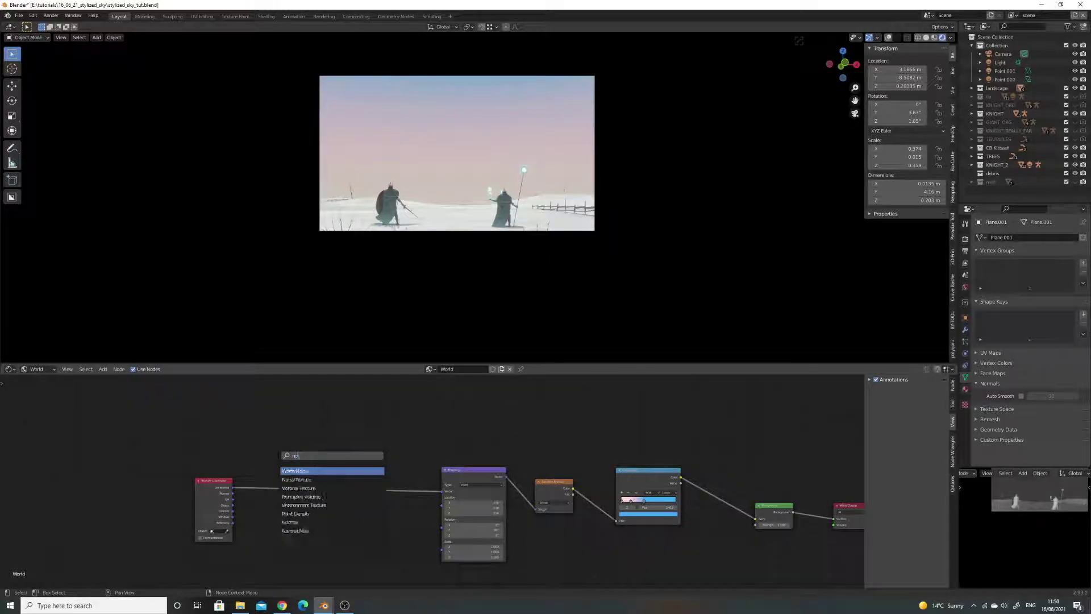
{"action": "left_click", "coordinate": [297, 479]}
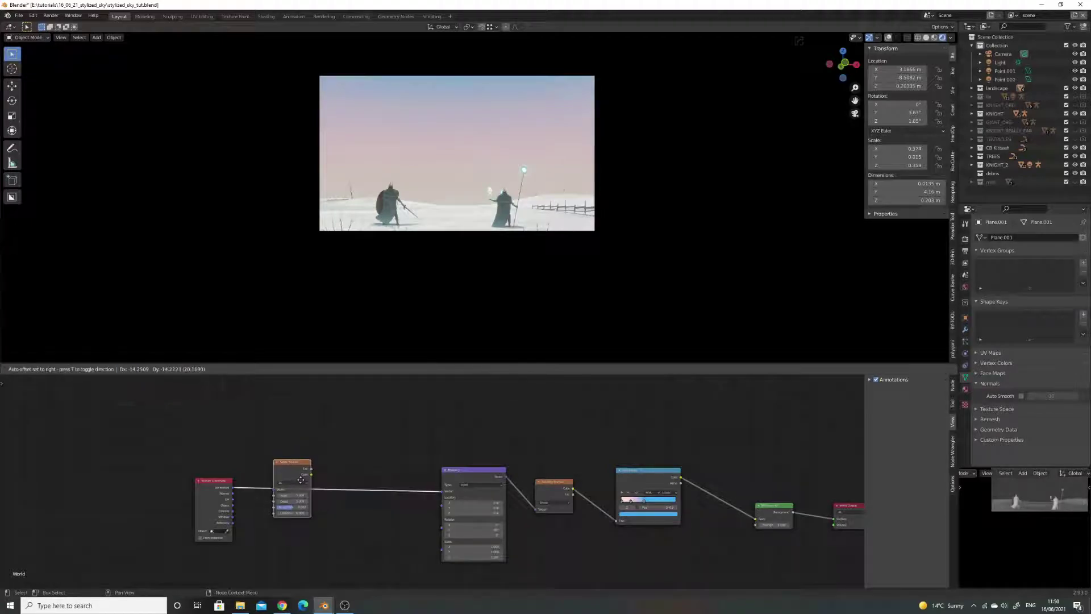
{"action": "left_click", "coordinate": [338, 482]}
Insert a MixRGB node between Noise Texture and Mapping, and link Texture Coordinate's Generated output to its second colour.
{"action": "key", "text": "shift+a"}
{"action": "left_click", "coordinate": [363, 462]}
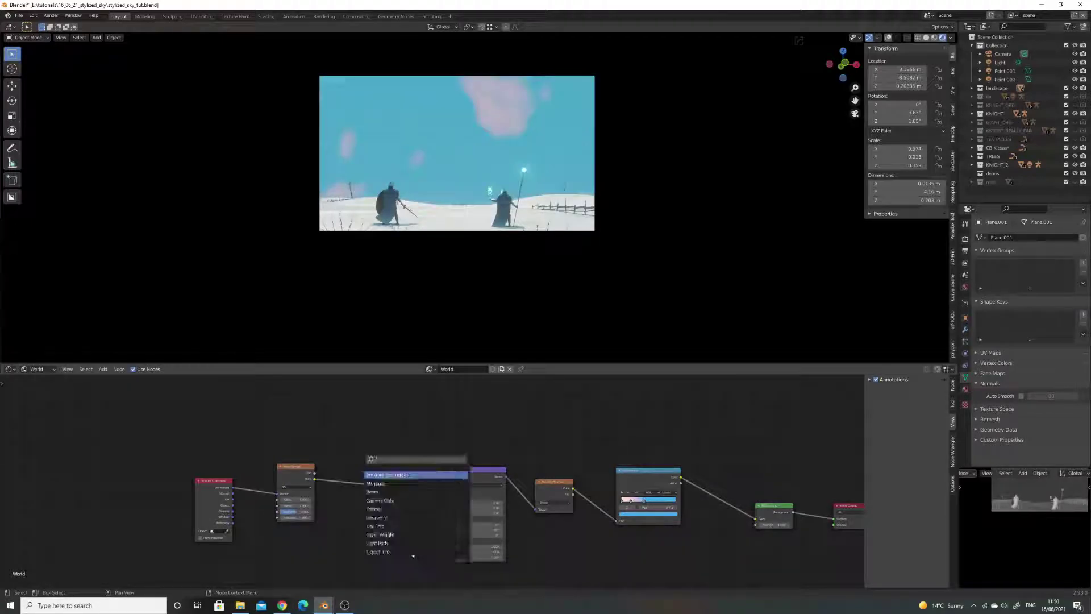
{"action": "type", "text": "mi"}
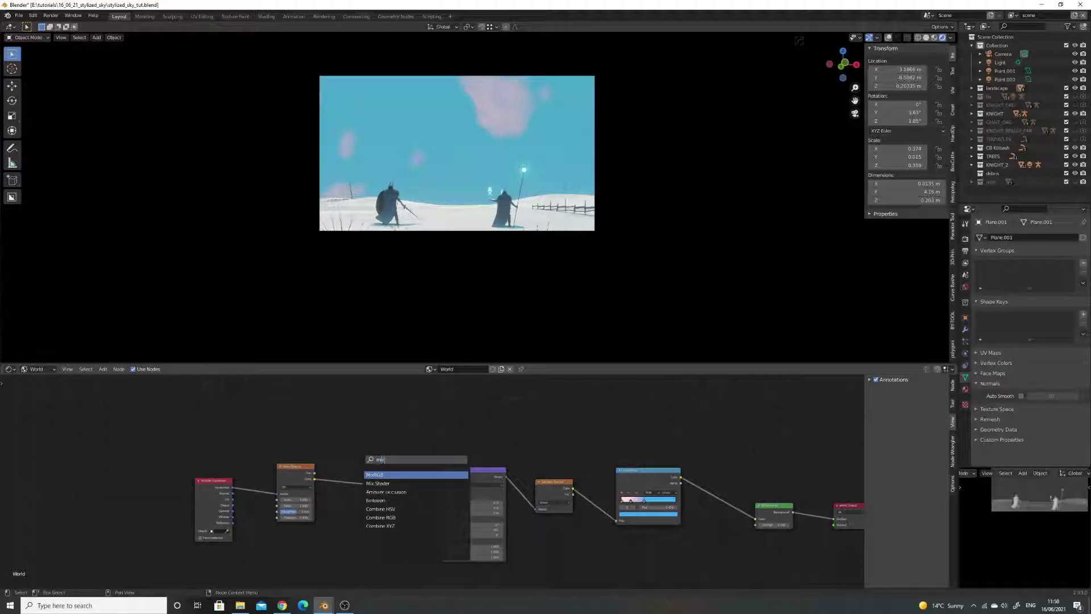
{"action": "type", "text": "x"}
{"action": "key", "text": "Return"}
{"action": "left_click", "coordinate": [373, 475]}
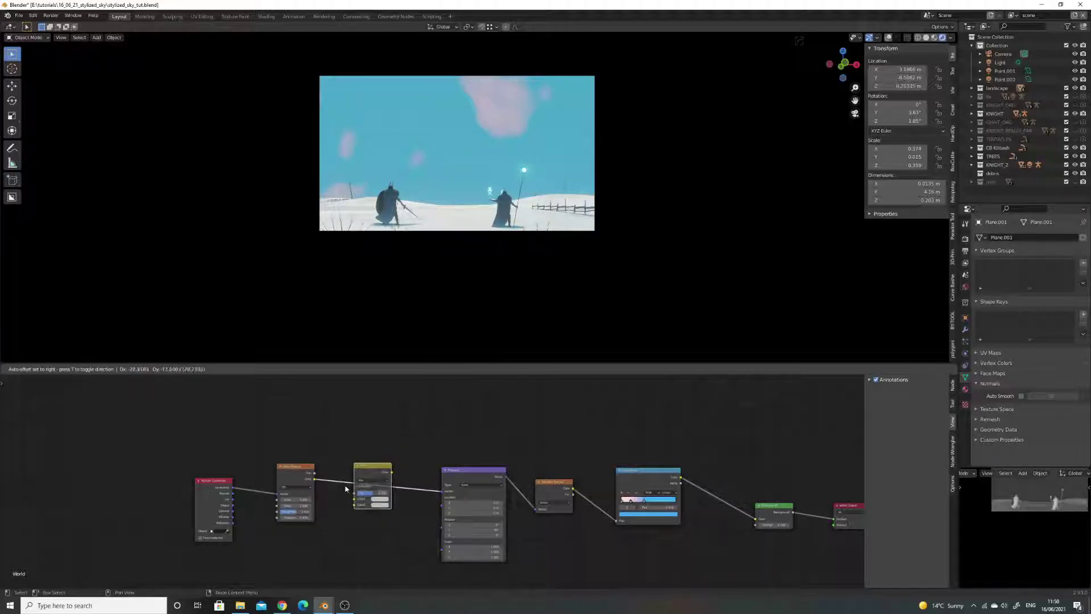
{"action": "left_click_drag", "start_coordinate": [233, 488], "coordinate": [367, 508]}
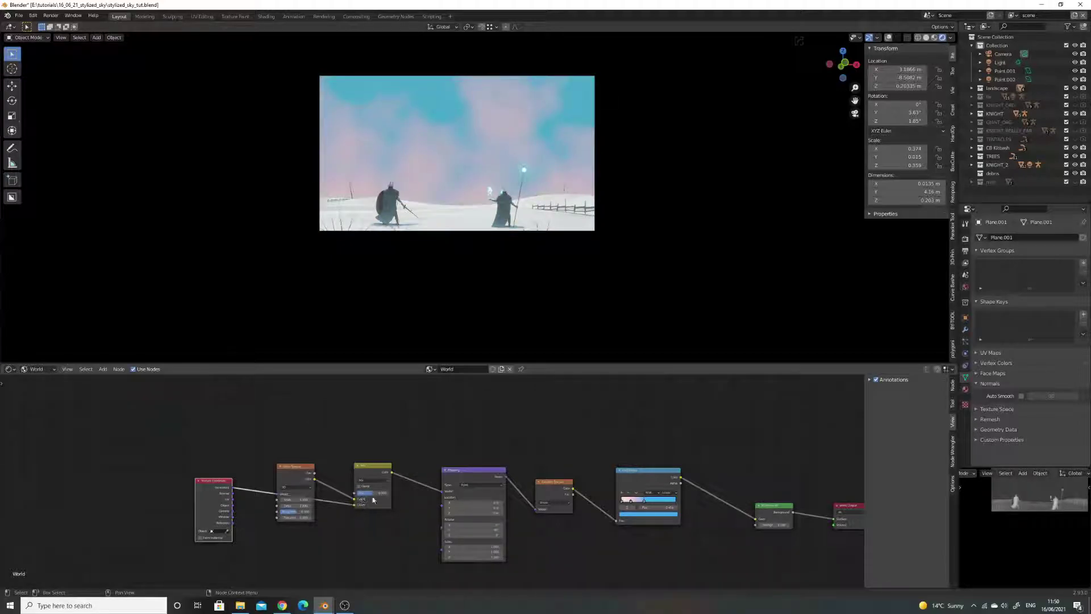
Raise the mix factor so the noise only slightly distorts the gradient, and increase the noise's scale and detail.
{"action": "left_click_drag", "start_coordinate": [373, 493], "coordinate": [387, 492]}
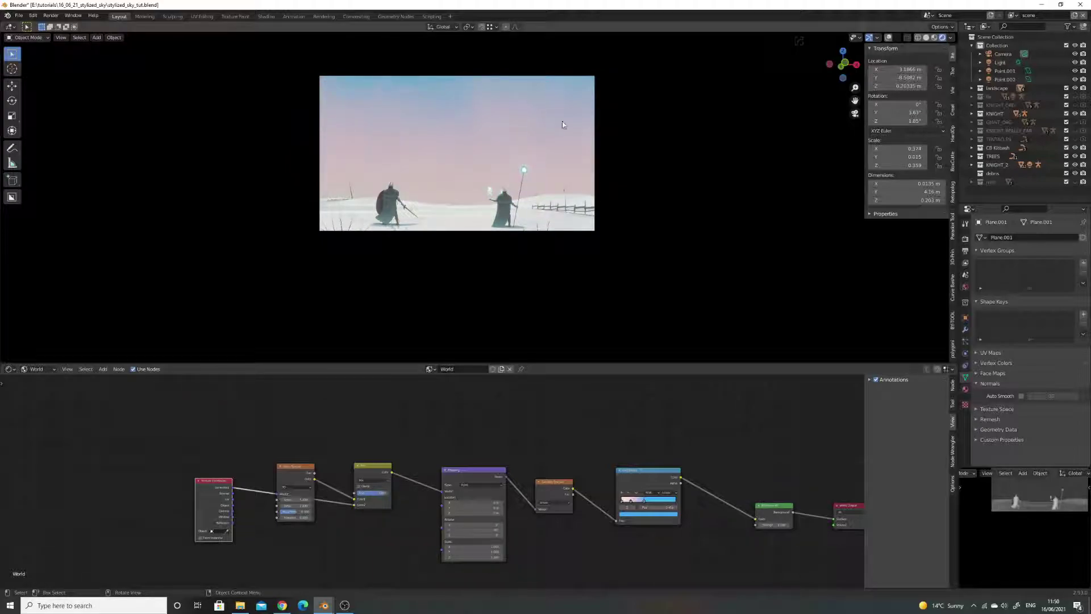
{"action": "left_click_drag", "start_coordinate": [297, 500], "coordinate": [307, 499]}
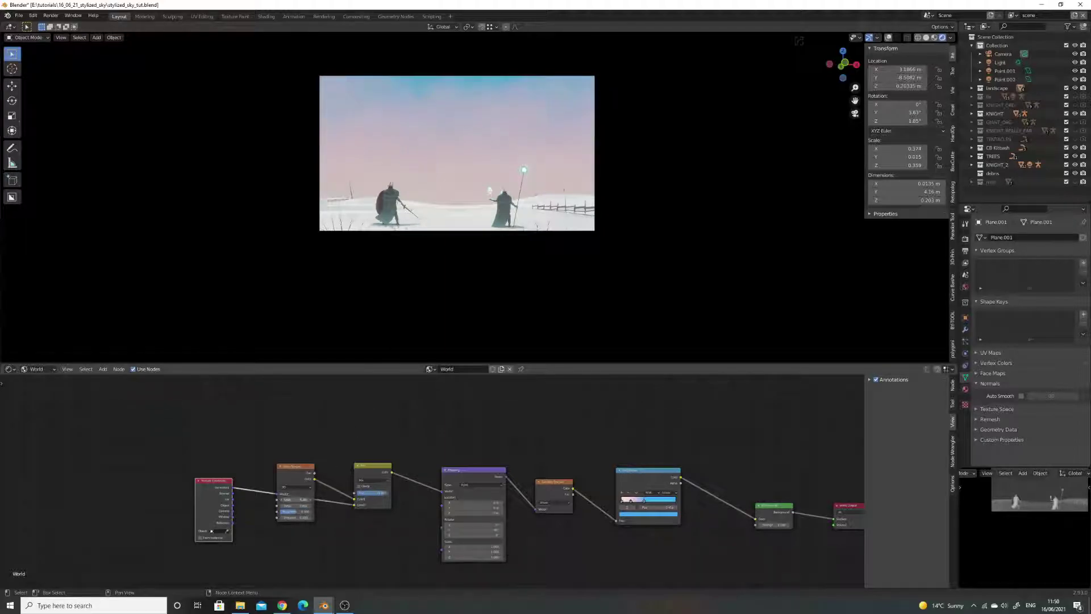
{"action": "left_click_drag", "start_coordinate": [297, 506], "coordinate": [316, 501]}
Enlarge the node editor and switch the scene's world shader to sky_org.
{"action": "scroll", "coordinate": [527, 476], "scroll_direction": "down", "scroll_amount": 1}
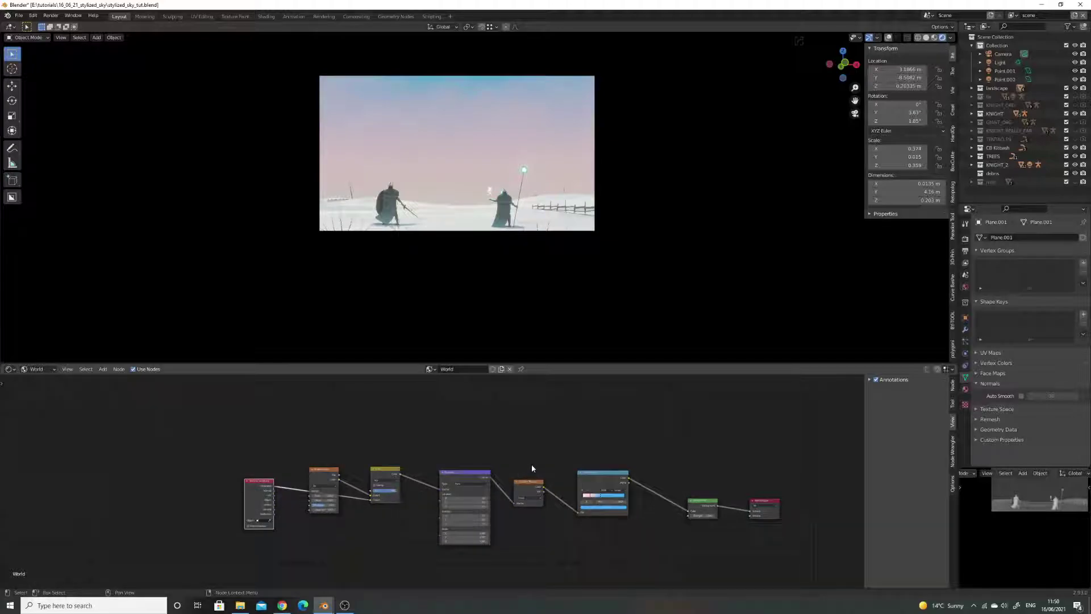
{"action": "scroll", "coordinate": [524, 465], "scroll_direction": "down", "scroll_amount": 2}
{"action": "scroll", "coordinate": [531, 431], "scroll_direction": "up", "scroll_amount": 2}
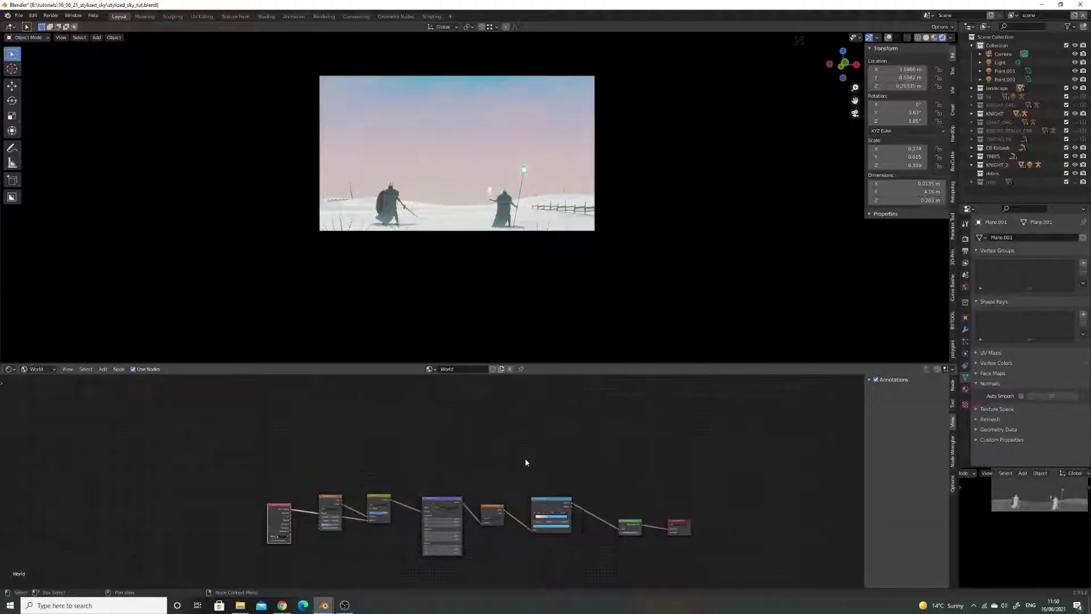
{"action": "left_click_drag", "start_coordinate": [611, 364], "coordinate": [610, 317]}
{"action": "left_click", "coordinate": [430, 323]}
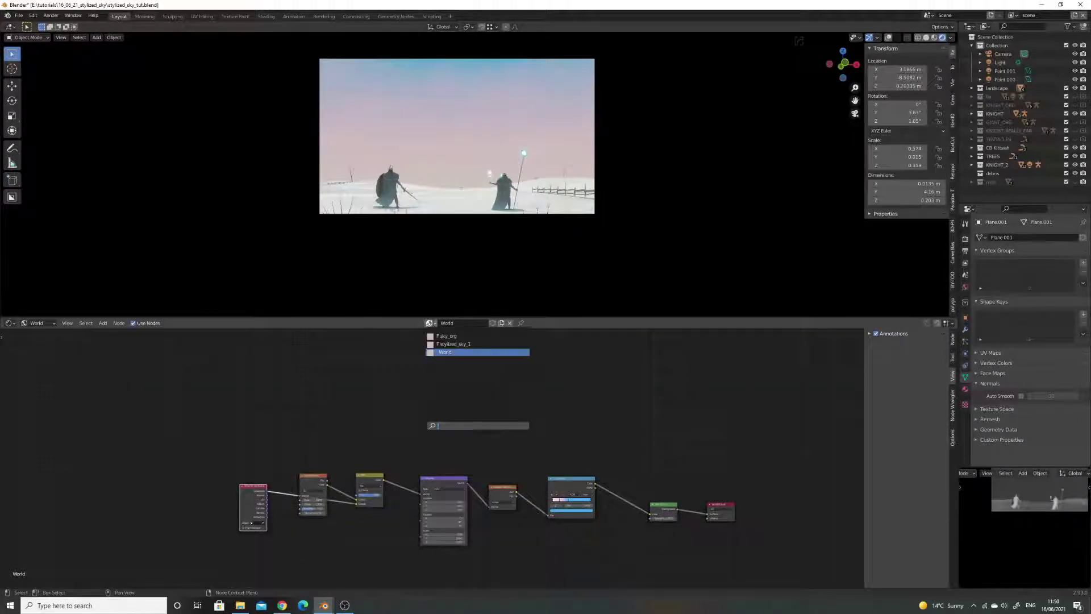
{"action": "left_click", "coordinate": [449, 337]}
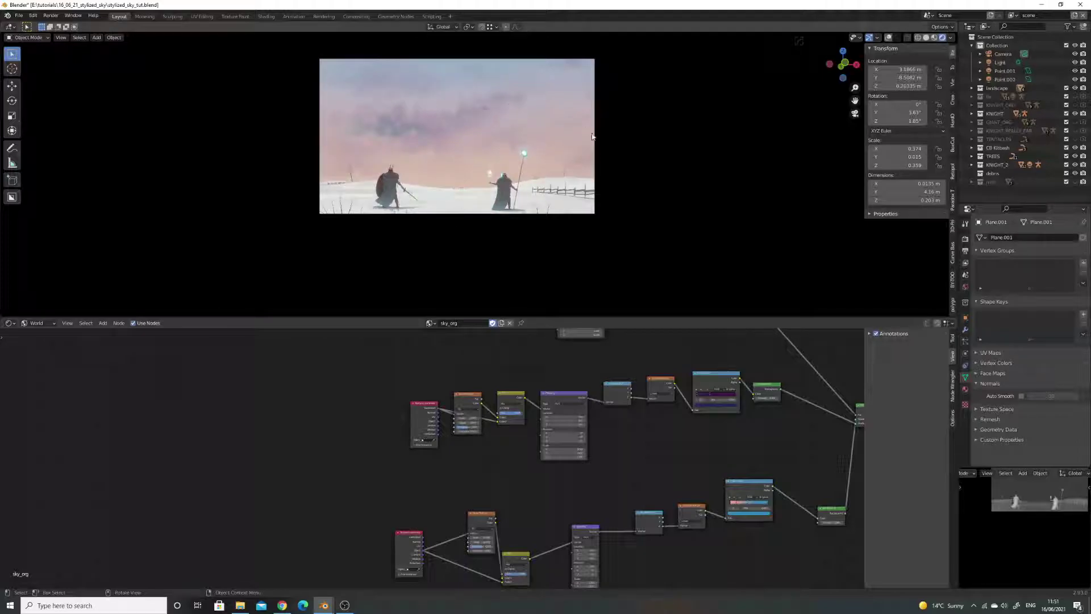
Select the four node rows above the bottom gradient row, together with both Mix Shader nodes, and copy them.
{"action": "scroll", "coordinate": [476, 407], "scroll_direction": "down", "scroll_amount": 4}
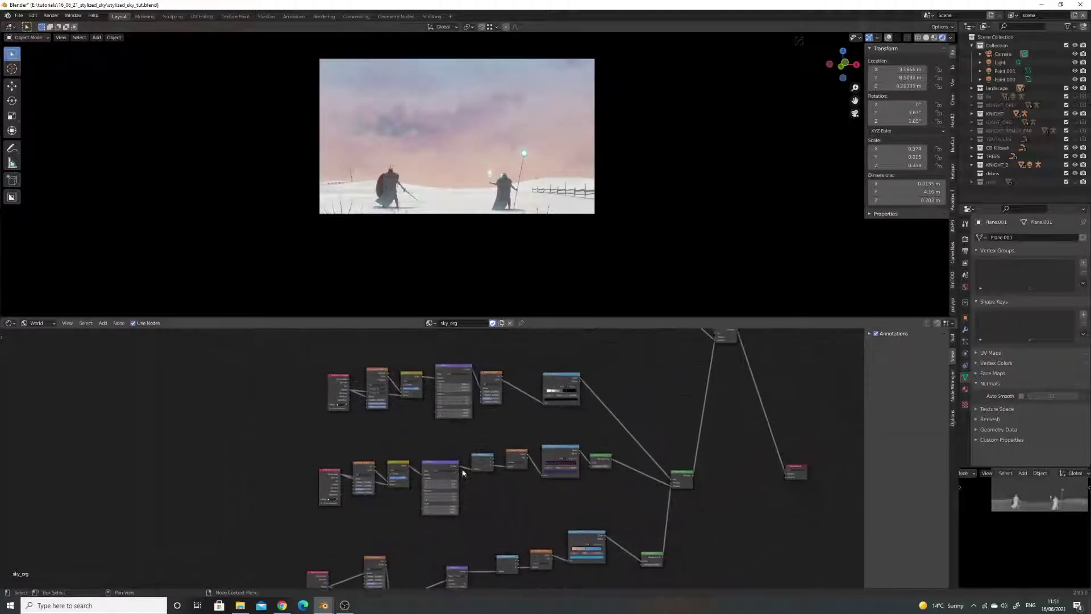
{"action": "scroll", "coordinate": [477, 407], "scroll_direction": "down", "scroll_amount": 1}
{"action": "left_click_drag", "start_coordinate": [592, 317], "coordinate": [591, 274]}
{"action": "scroll", "coordinate": [480, 363], "scroll_direction": "down", "scroll_amount": 2}
{"action": "middle_click_drag", "start_coordinate": [457, 356], "coordinate": [443, 377]}
{"action": "scroll", "coordinate": [444, 378], "scroll_direction": "up", "scroll_amount": 3}
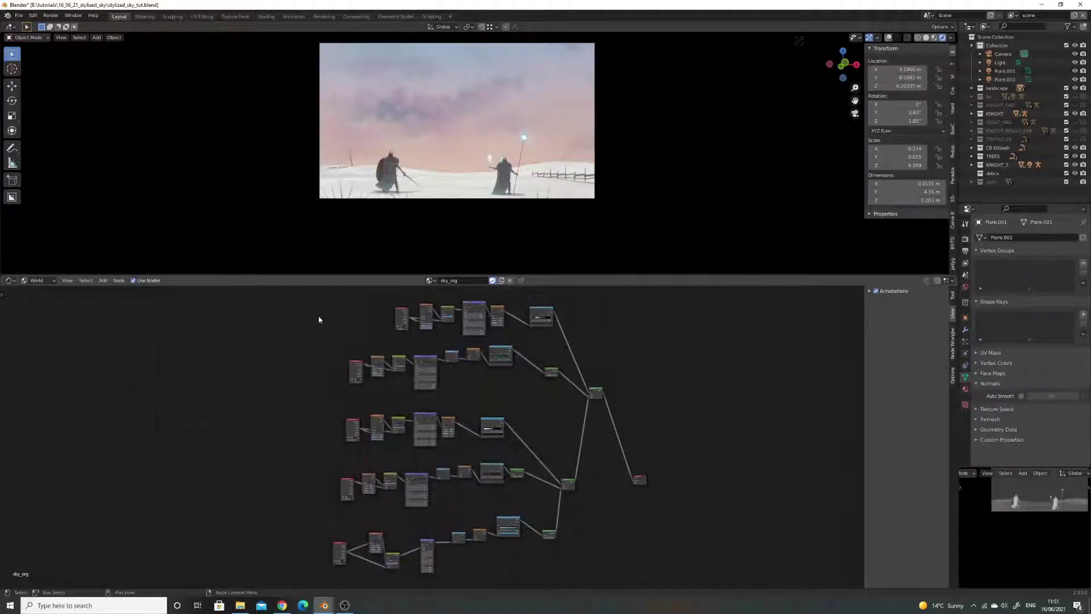
{"action": "left_click_drag", "start_coordinate": [303, 298], "coordinate": [563, 478]}
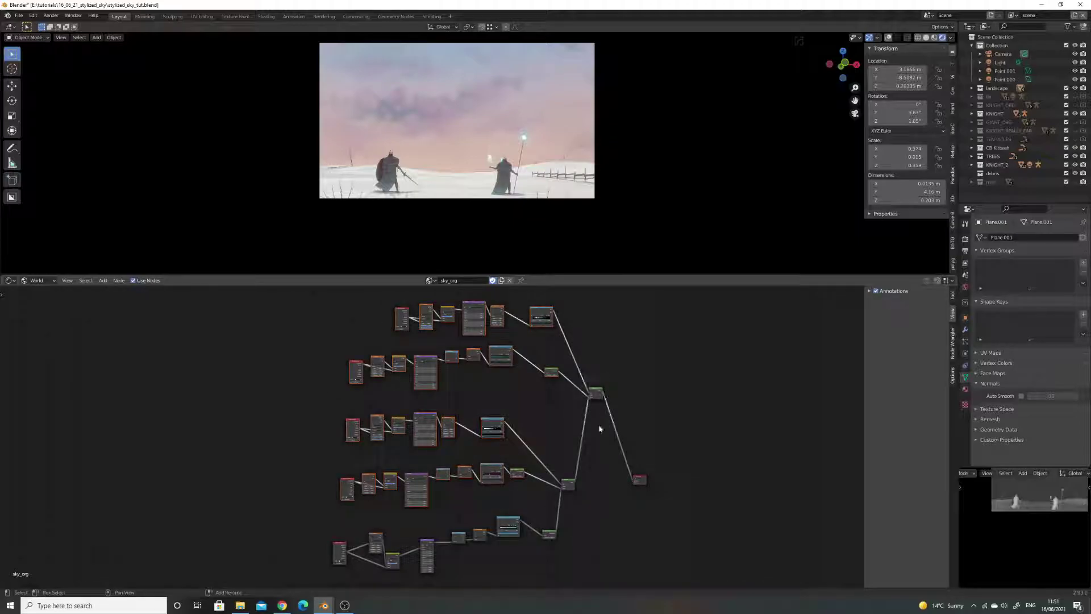
{"action": "middle_click_drag", "start_coordinate": [588, 459], "coordinate": [523, 425]}
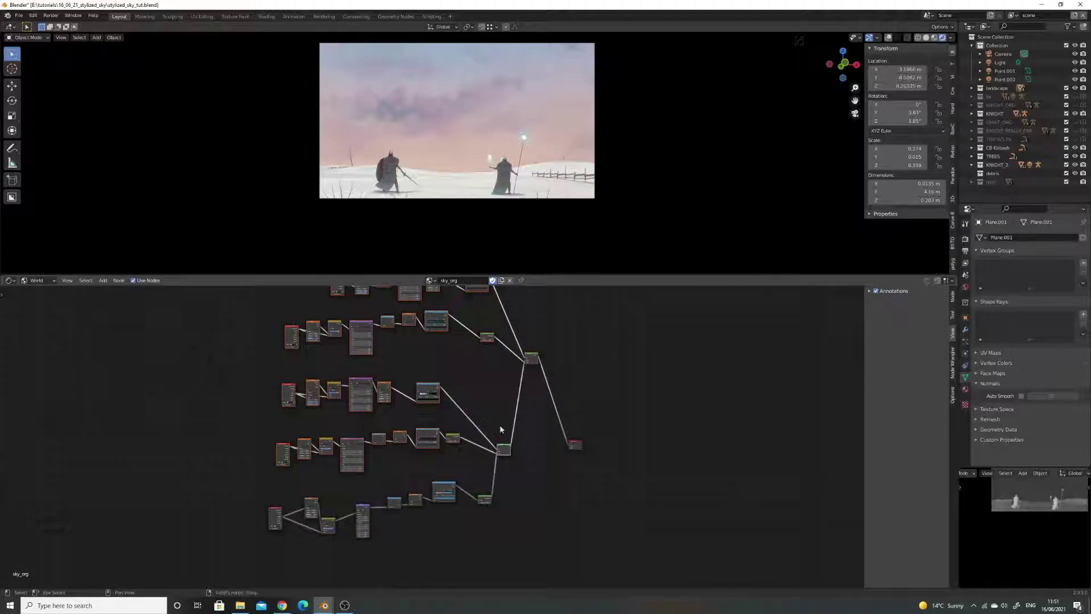
{"action": "right_click", "coordinate": [496, 411]}
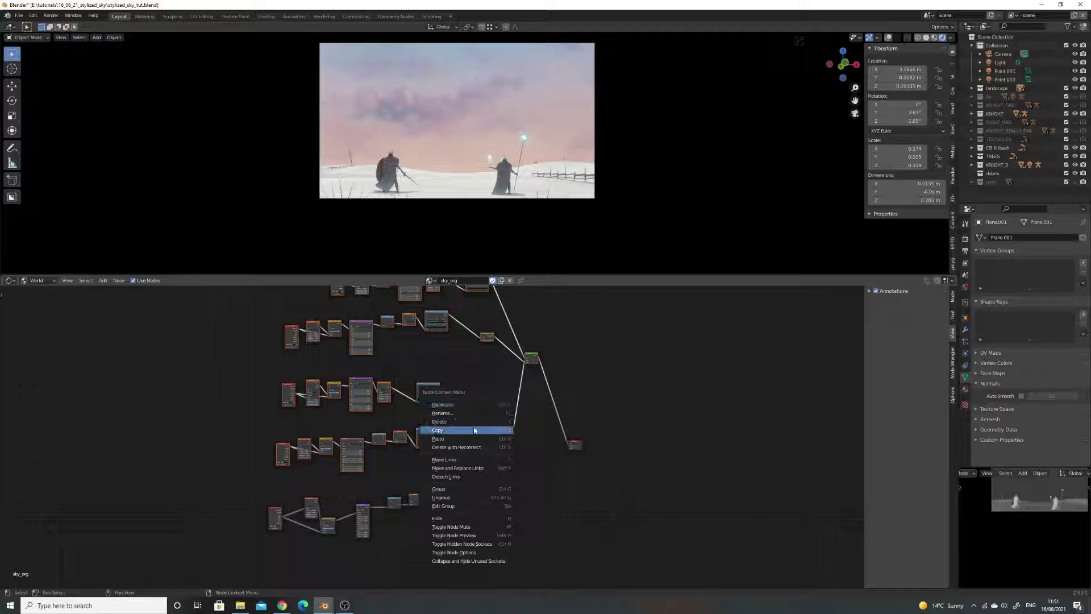
{"action": "left_click", "coordinate": [472, 430]}
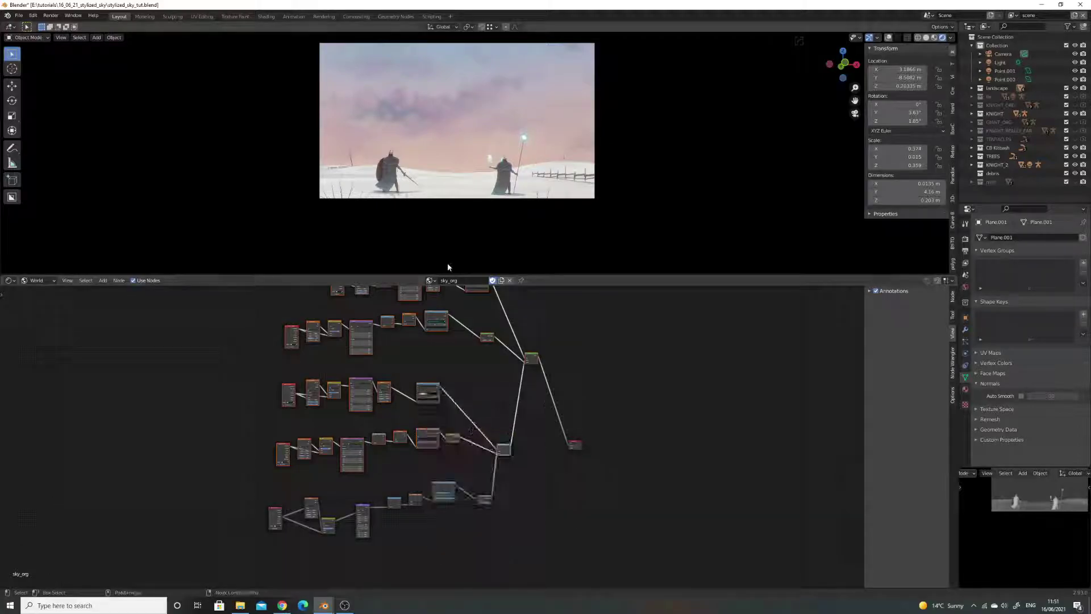
Switch back to the World shader, paste the copied nodes, and shift them above the existing gradient row.
{"action": "left_click", "coordinate": [430, 280]}
{"action": "left_click", "coordinate": [458, 308]}
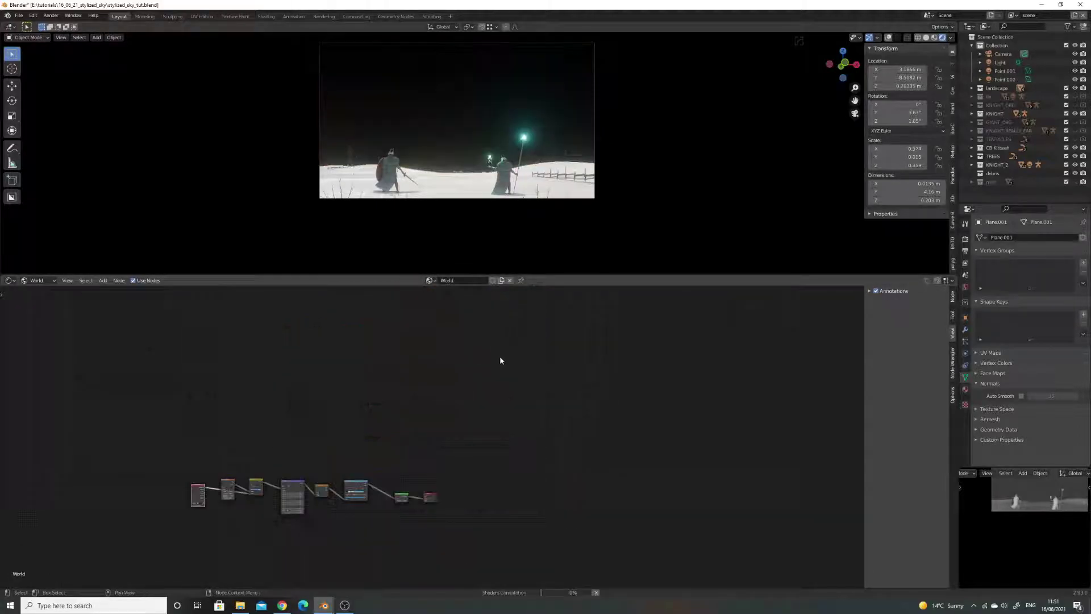
{"action": "right_click", "coordinate": [375, 370]}
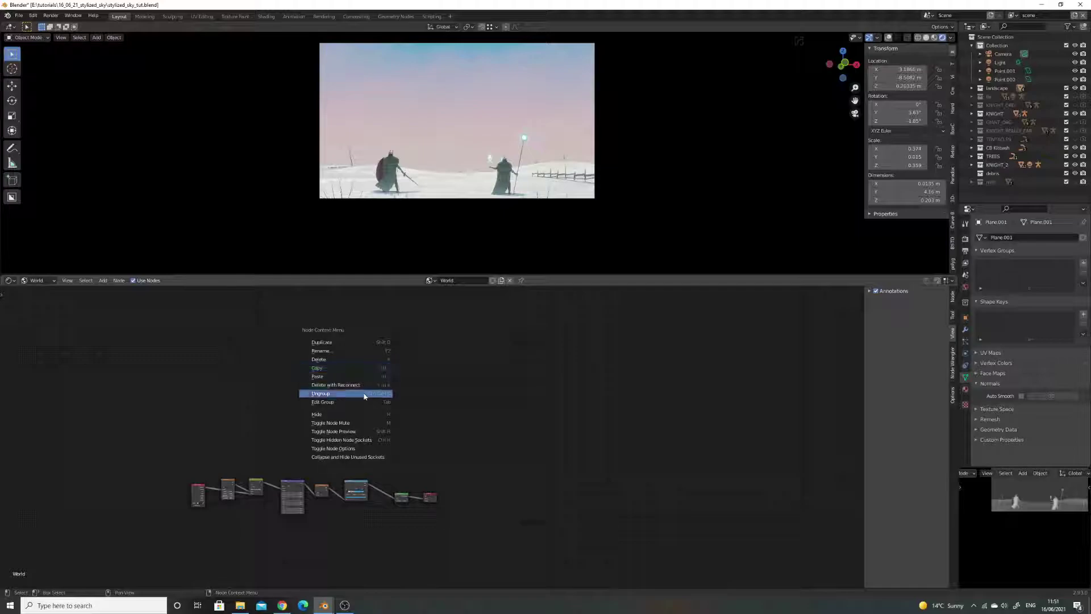
{"action": "left_click", "coordinate": [335, 376]}
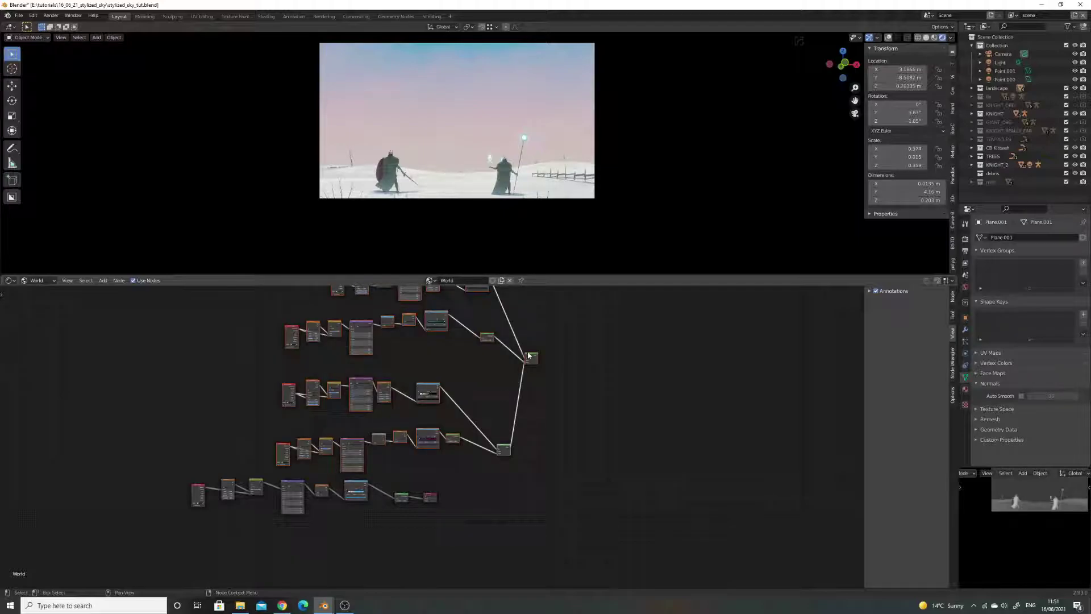
{"action": "left_click_drag", "start_coordinate": [529, 355], "coordinate": [440, 353]}
Examine the pasted cloud node rows and how they feed into the two Mix Shader nodes.
{"action": "middle_click_drag", "start_coordinate": [425, 400], "coordinate": [457, 429]}
{"action": "left_click_drag", "start_coordinate": [534, 276], "coordinate": [533, 221]}
{"action": "scroll", "coordinate": [423, 396], "scroll_direction": "up", "scroll_amount": 1}
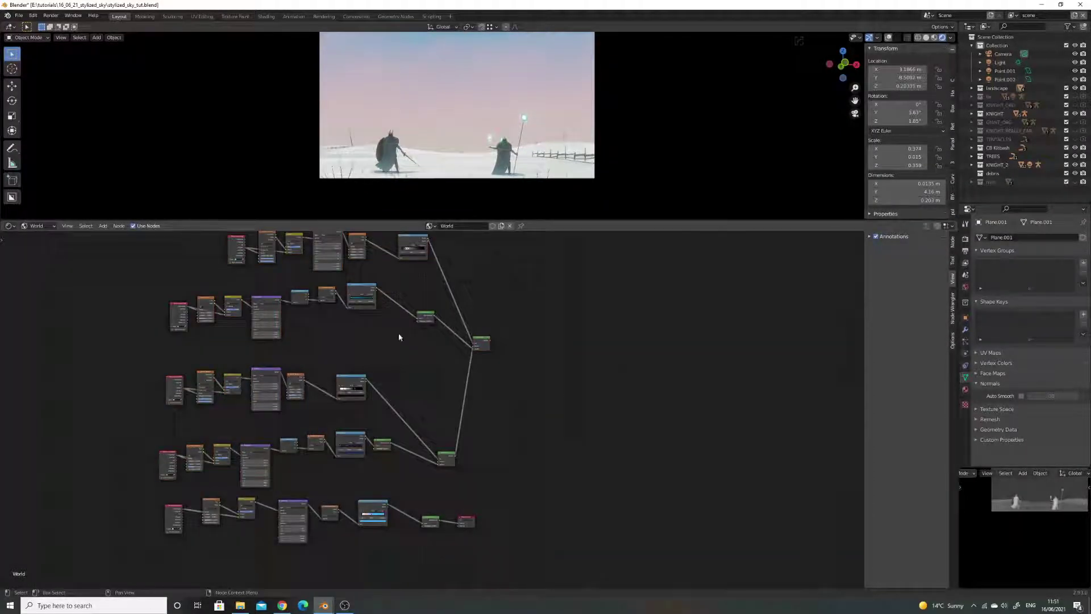
{"action": "scroll", "coordinate": [399, 337], "scroll_direction": "up", "scroll_amount": 4}
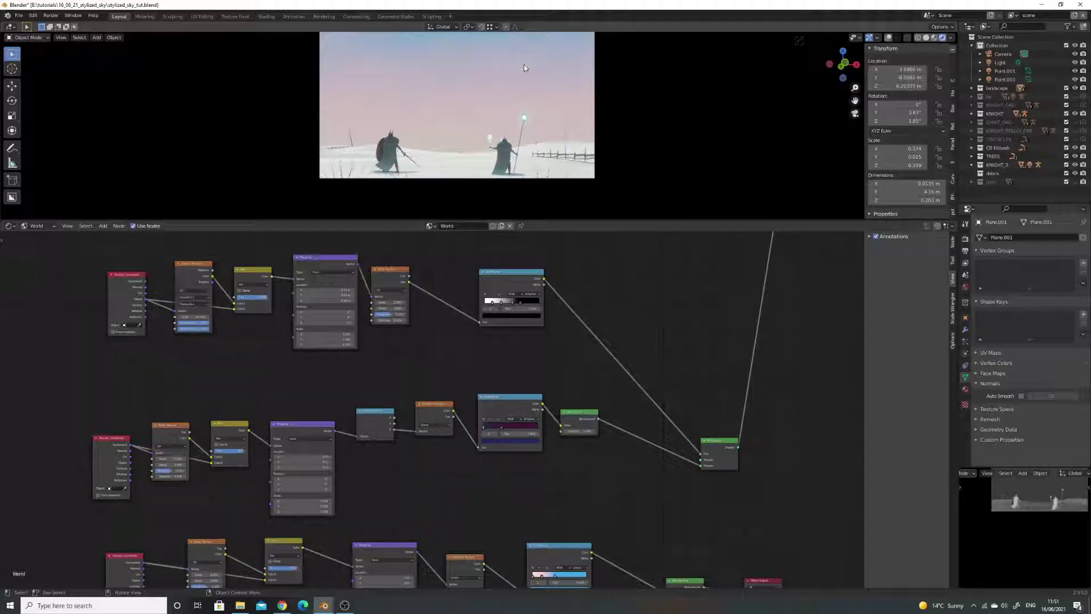
{"action": "scroll", "coordinate": [432, 409], "scroll_direction": "down", "scroll_amount": 1}
{"action": "middle_click_drag", "start_coordinate": [448, 345], "coordinate": [420, 483]}
{"action": "middle_click_drag", "start_coordinate": [477, 316], "coordinate": [473, 385]}
{"action": "middle_click_drag", "start_coordinate": [491, 300], "coordinate": [488, 340]}
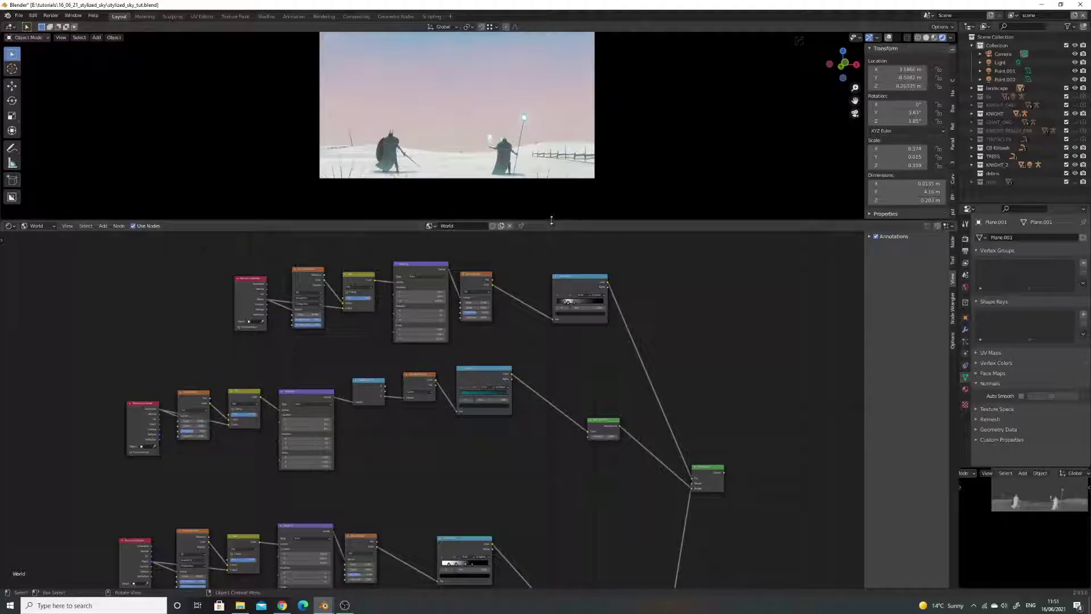
{"action": "left_click_drag", "start_coordinate": [552, 220], "coordinate": [549, 331]}
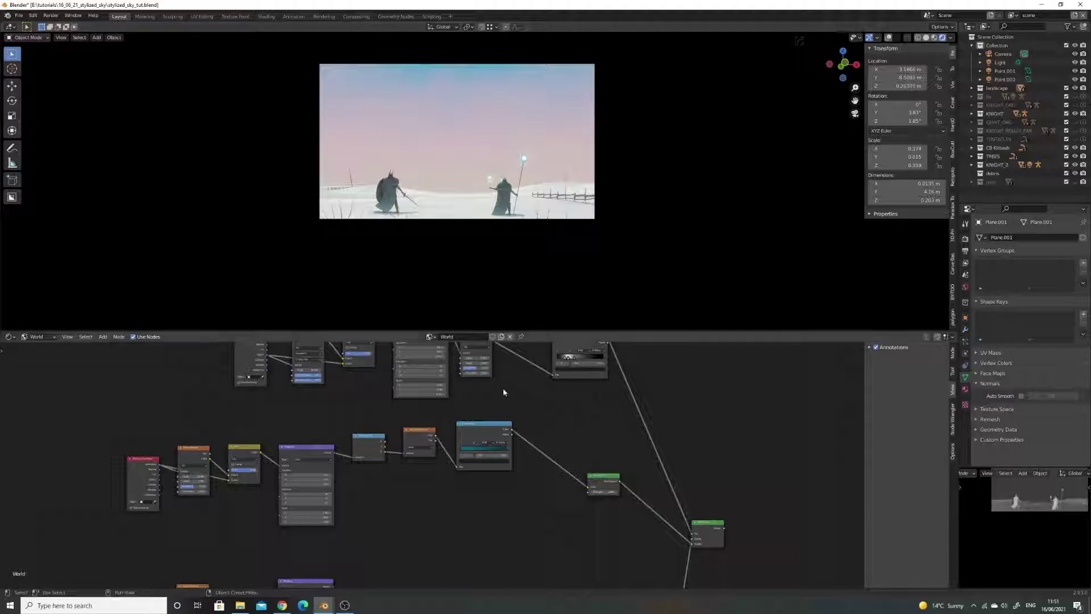
{"action": "scroll", "coordinate": [589, 405], "scroll_direction": "down", "scroll_amount": 2}
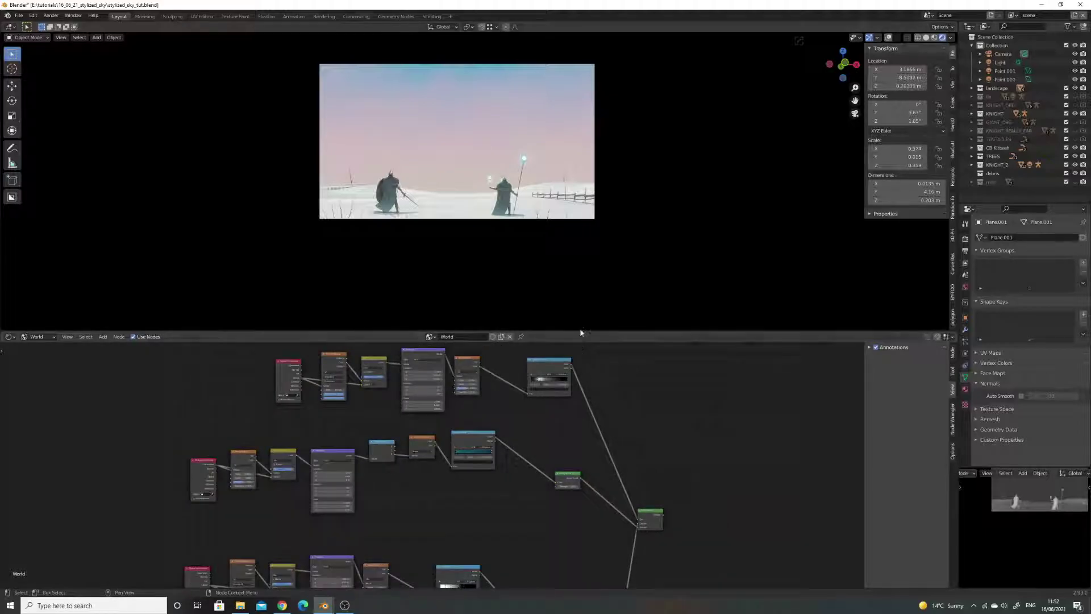
{"action": "left_click_drag", "start_coordinate": [580, 330], "coordinate": [580, 315]}
{"action": "scroll", "coordinate": [525, 447], "scroll_direction": "down", "scroll_amount": 3}
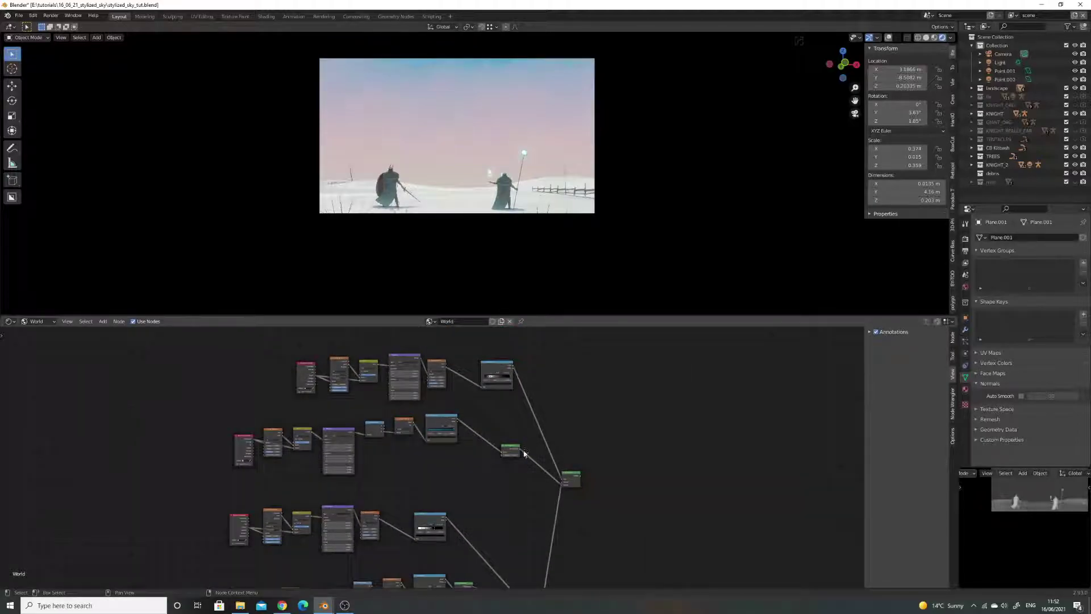
{"action": "scroll", "coordinate": [512, 491], "scroll_direction": "up", "scroll_amount": 1}
{"action": "middle_click_drag", "start_coordinate": [507, 491], "coordinate": [514, 424]}
{"action": "scroll", "coordinate": [540, 479], "scroll_direction": "down", "scroll_amount": 2}
{"action": "middle_click_drag", "start_coordinate": [540, 482], "coordinate": [511, 441]}
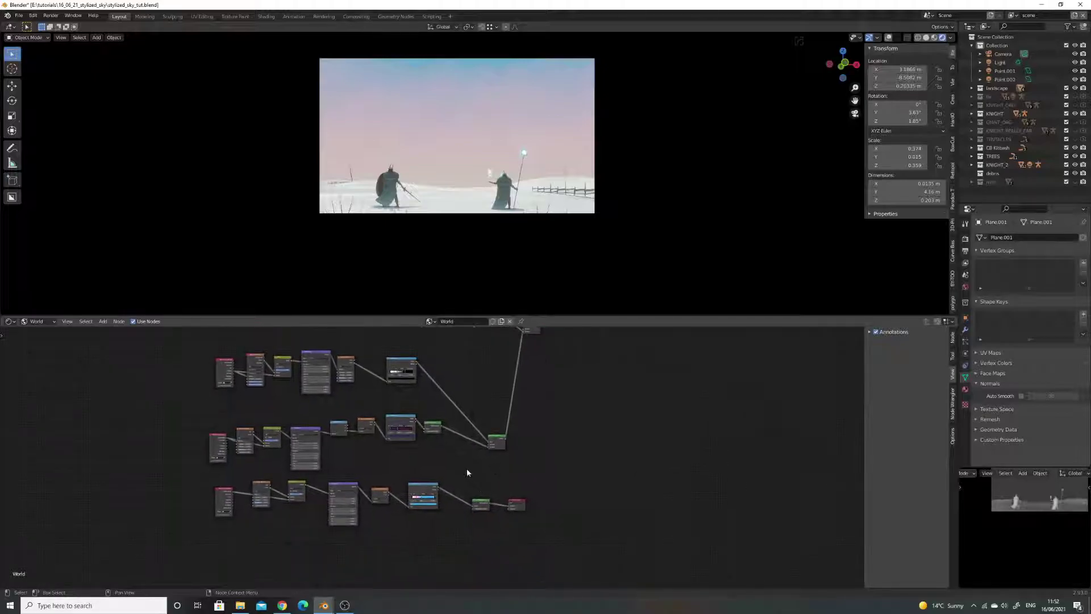
Move the Background and World Output nodes clear of the pasted rows, and shift the remaining gradient nodes away from the rows above.
{"action": "left_click_drag", "start_coordinate": [467, 472], "coordinate": [549, 525]}
{"action": "left_click_drag", "start_coordinate": [483, 504], "coordinate": [690, 425]}
{"action": "left_click_drag", "start_coordinate": [203, 485], "coordinate": [430, 526]}
{"action": "left_click_drag", "start_coordinate": [421, 489], "coordinate": [556, 513]}
{"action": "scroll", "coordinate": [574, 450], "scroll_direction": "up", "scroll_amount": 5}
{"action": "middle_click_drag", "start_coordinate": [596, 377], "coordinate": [523, 468]}
{"action": "middle_click_drag", "start_coordinate": [454, 487], "coordinate": [446, 460]}
{"action": "middle_click_drag", "start_coordinate": [459, 507], "coordinate": [511, 402]}
{"action": "middle_click_drag", "start_coordinate": [538, 438], "coordinate": [548, 463]}
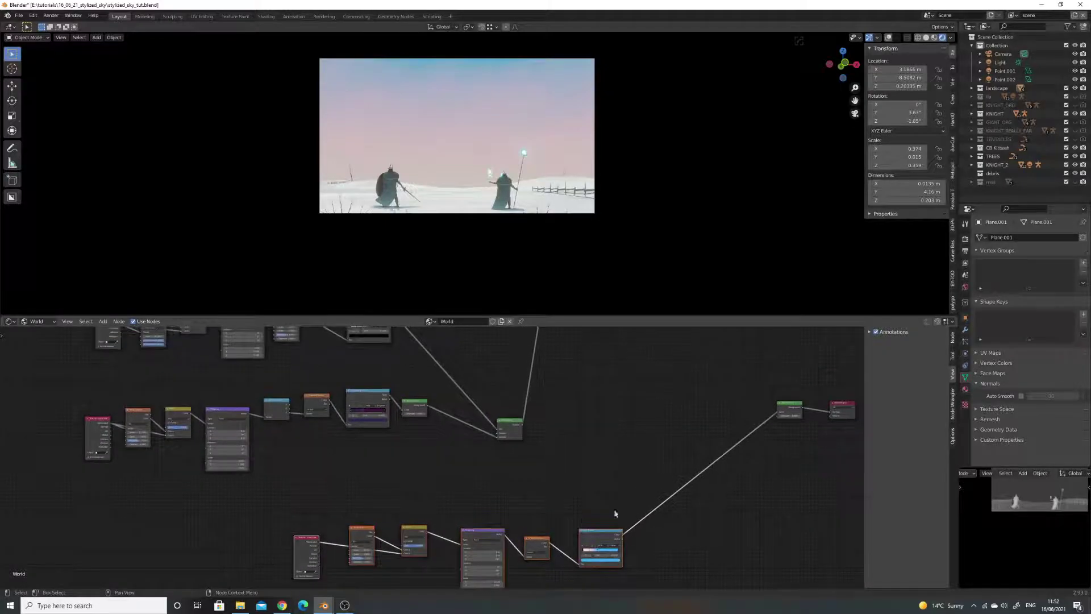
{"action": "scroll", "coordinate": [643, 409], "scroll_direction": "down", "scroll_amount": 2}
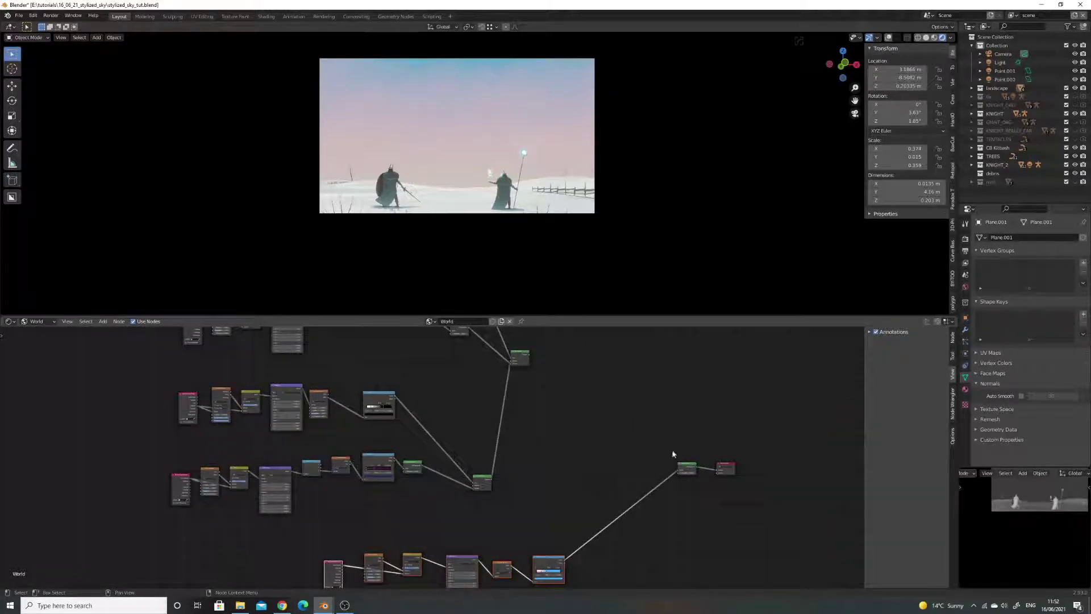
Move the bottom gradient row back beneath the cloud rows, and bring the Background and World Output nodes closer to the lower Mix Shader.
{"action": "left_click_drag", "start_coordinate": [680, 460], "coordinate": [659, 539]}
{"action": "middle_click_drag", "start_coordinate": [659, 539], "coordinate": [642, 462]}
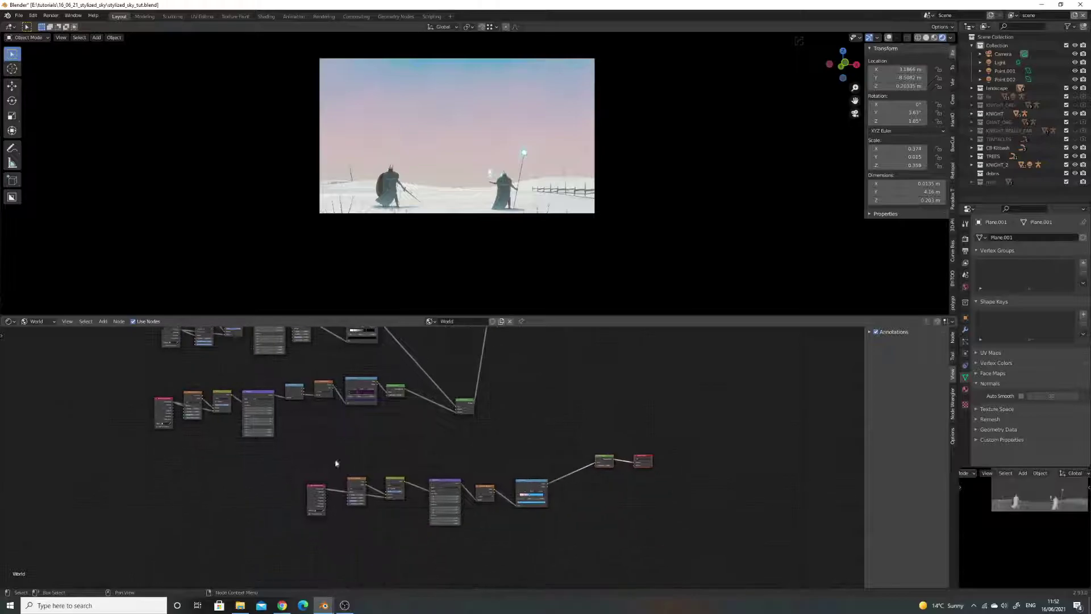
{"action": "left_click_drag", "start_coordinate": [293, 463], "coordinate": [559, 546]}
{"action": "left_click_drag", "start_coordinate": [526, 485], "coordinate": [311, 515]}
{"action": "left_click_drag", "start_coordinate": [571, 440], "coordinate": [676, 504]}
{"action": "left_click_drag", "start_coordinate": [606, 457], "coordinate": [450, 456]}
Connect the bottom gradient's Background output to the second shader input of the lower Mix Shader.
{"action": "scroll", "coordinate": [436, 455], "scroll_direction": "up", "scroll_amount": 4}
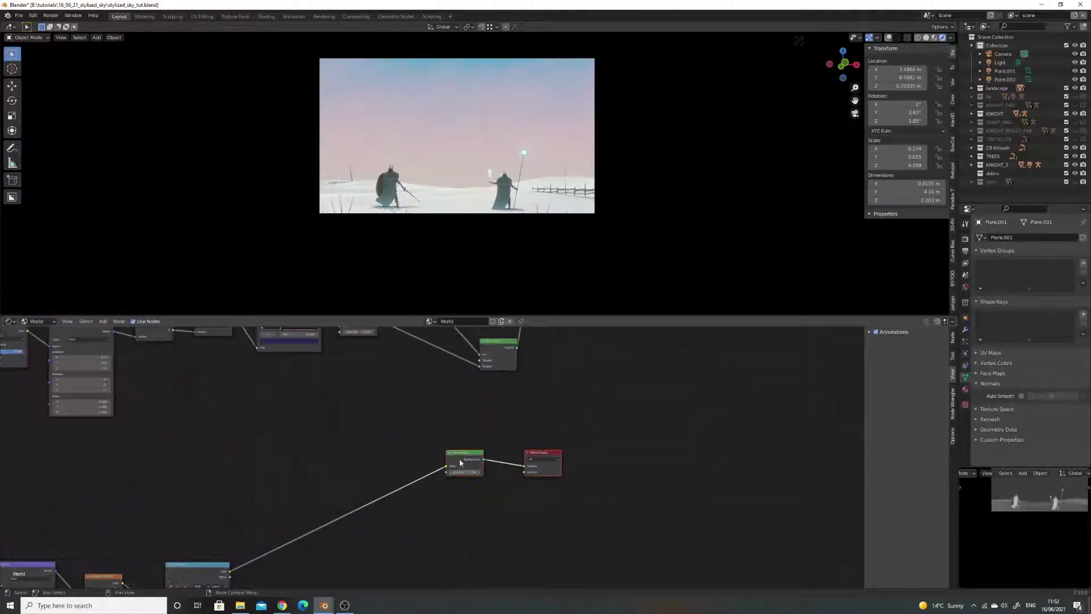
{"action": "middle_click_drag", "start_coordinate": [485, 431], "coordinate": [497, 460]}
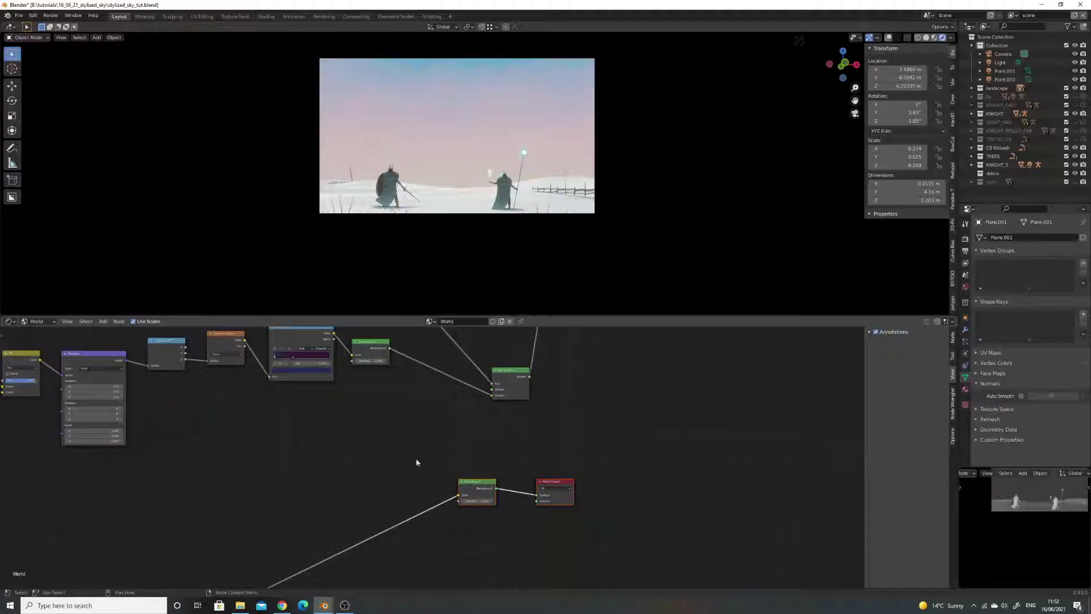
{"action": "scroll", "coordinate": [386, 476], "scroll_direction": "down", "scroll_amount": 1}
{"action": "middle_click_drag", "start_coordinate": [385, 475], "coordinate": [433, 453]}
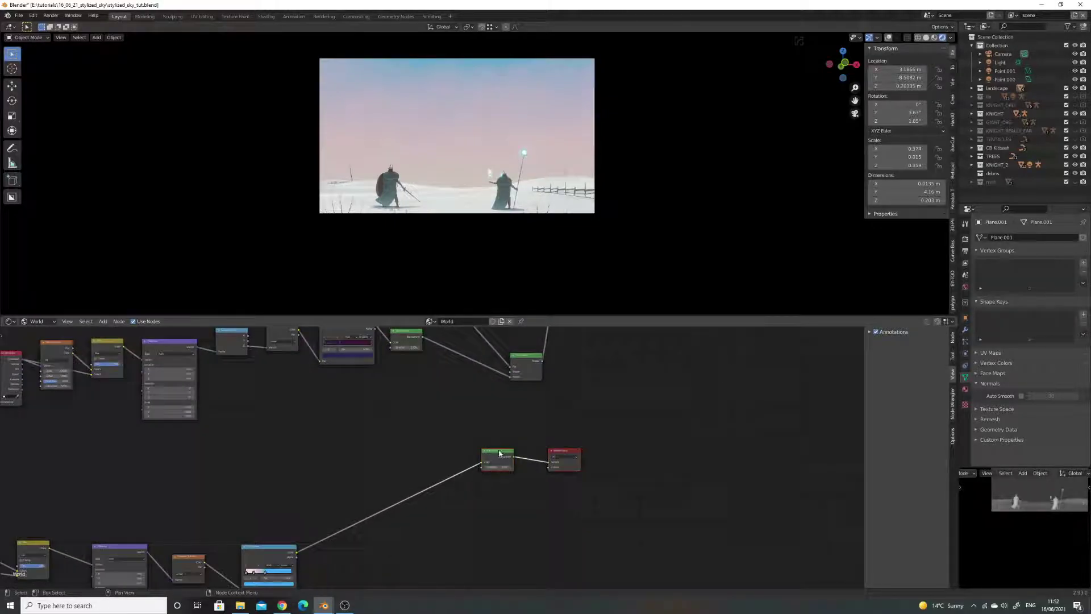
{"action": "left_click_drag", "start_coordinate": [498, 453], "coordinate": [512, 375]}
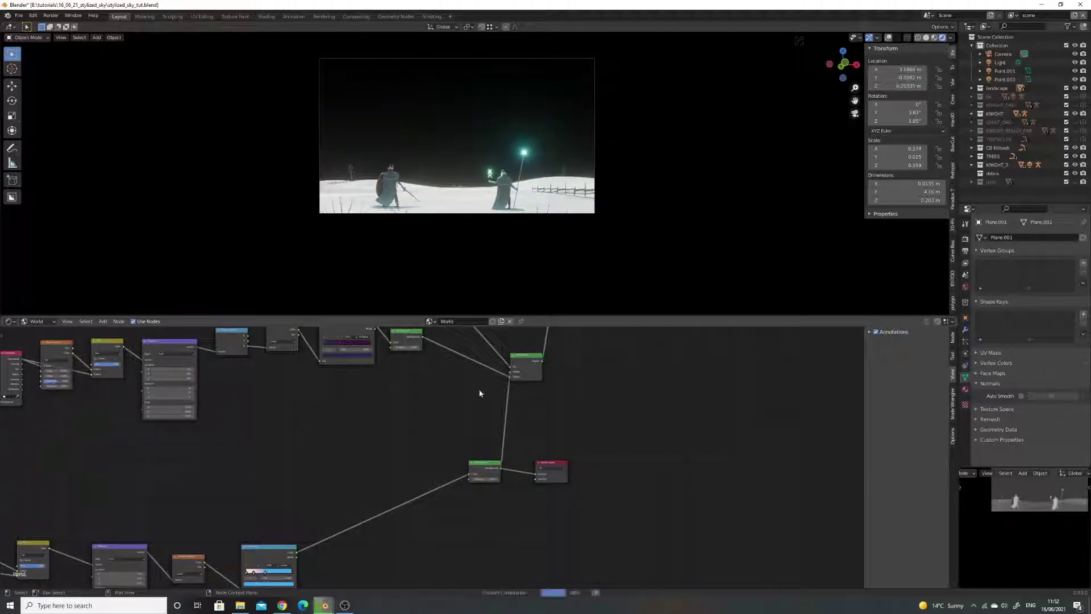
Connect the upper Mix Shader's output to the World Output's Surface input, and move the World Output node up closer to it.
{"action": "scroll", "coordinate": [479, 394], "scroll_direction": "down", "scroll_amount": 3}
{"action": "middle_click_drag", "start_coordinate": [492, 378], "coordinate": [420, 468]}
{"action": "middle_click_drag", "start_coordinate": [419, 516], "coordinate": [502, 449]}
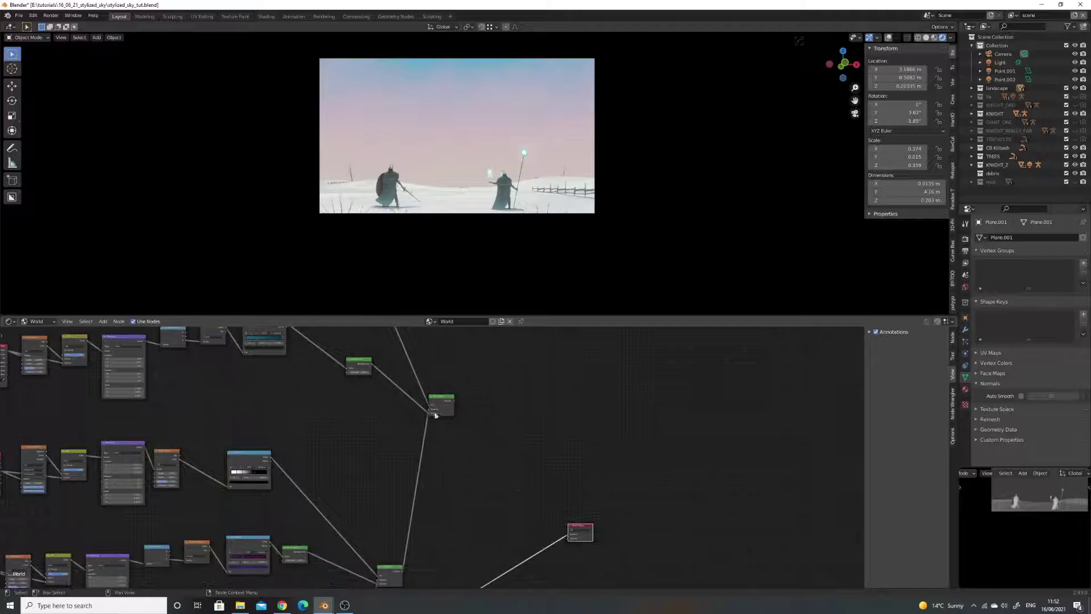
{"action": "middle_click_drag", "start_coordinate": [434, 423], "coordinate": [423, 366]}
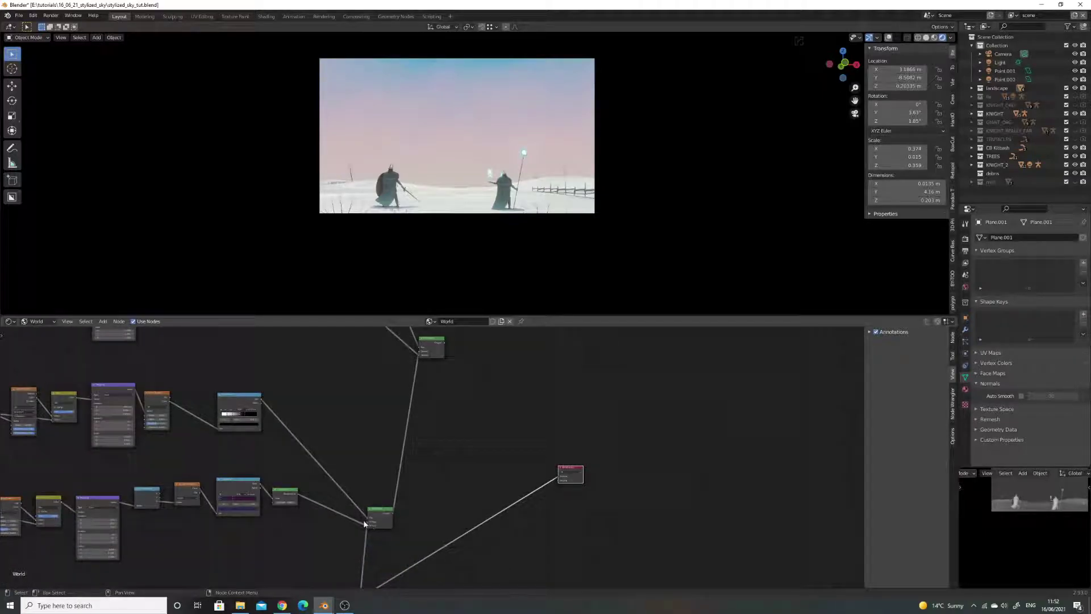
{"action": "middle_click_drag", "start_coordinate": [53, 499], "coordinate": [134, 431]}
{"action": "middle_click_drag", "start_coordinate": [356, 474], "coordinate": [390, 416]}
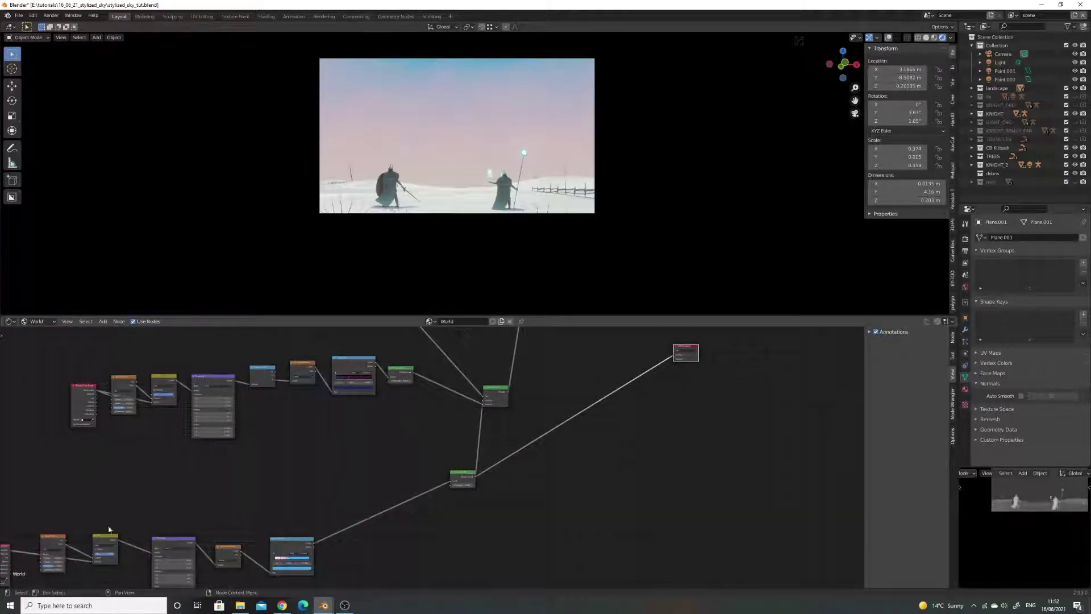
{"action": "middle_click_drag", "start_coordinate": [494, 344], "coordinate": [438, 455]}
{"action": "middle_click_drag", "start_coordinate": [410, 360], "coordinate": [434, 436]}
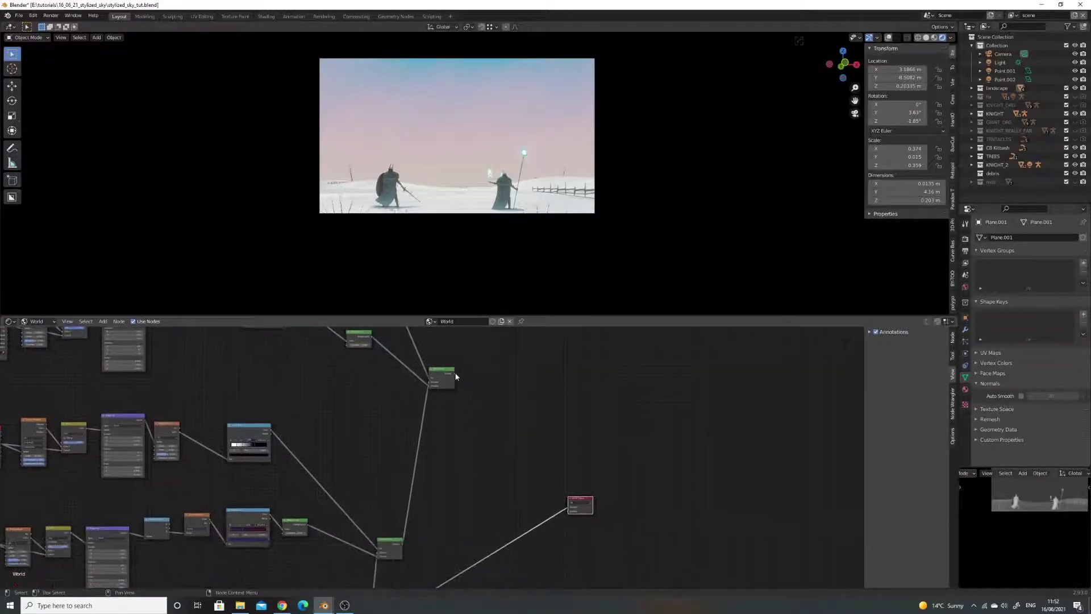
{"action": "left_click_drag", "start_coordinate": [455, 376], "coordinate": [570, 510]}
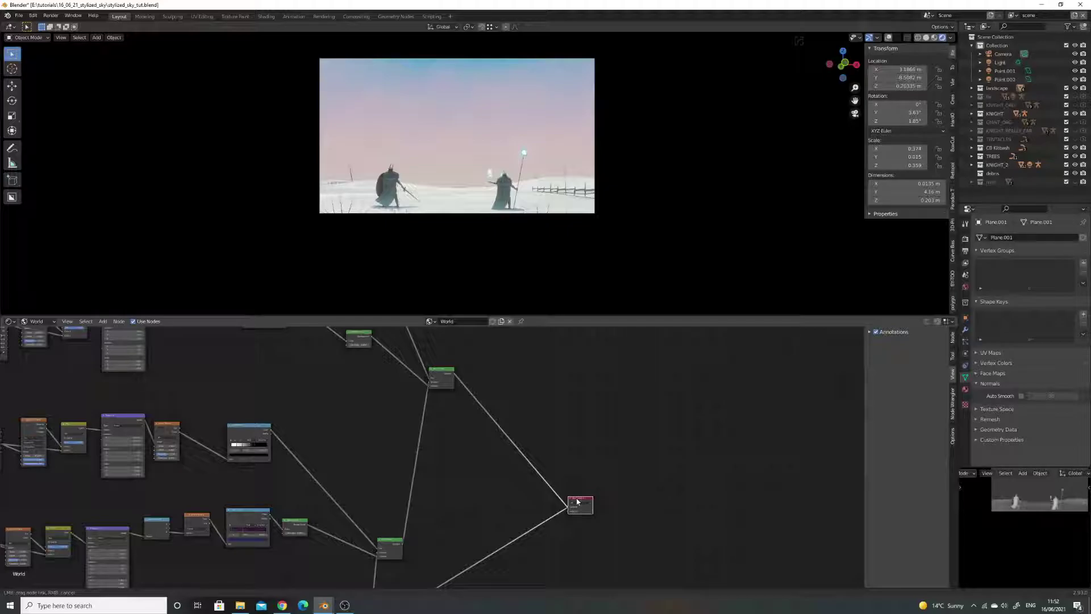
{"action": "left_click_drag", "start_coordinate": [577, 503], "coordinate": [577, 503]}
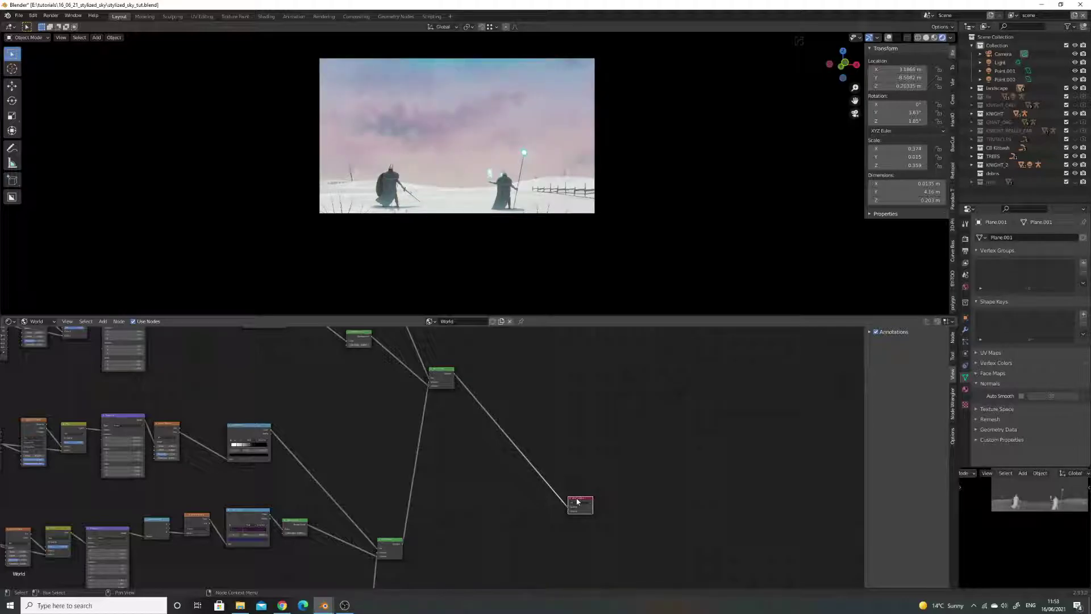
{"action": "left_click_drag", "start_coordinate": [577, 502], "coordinate": [617, 433]}
Preview the Background node of the purple gradient row that feeds the lower Mix Shader.
{"action": "scroll", "coordinate": [439, 487], "scroll_direction": "down", "scroll_amount": 1}
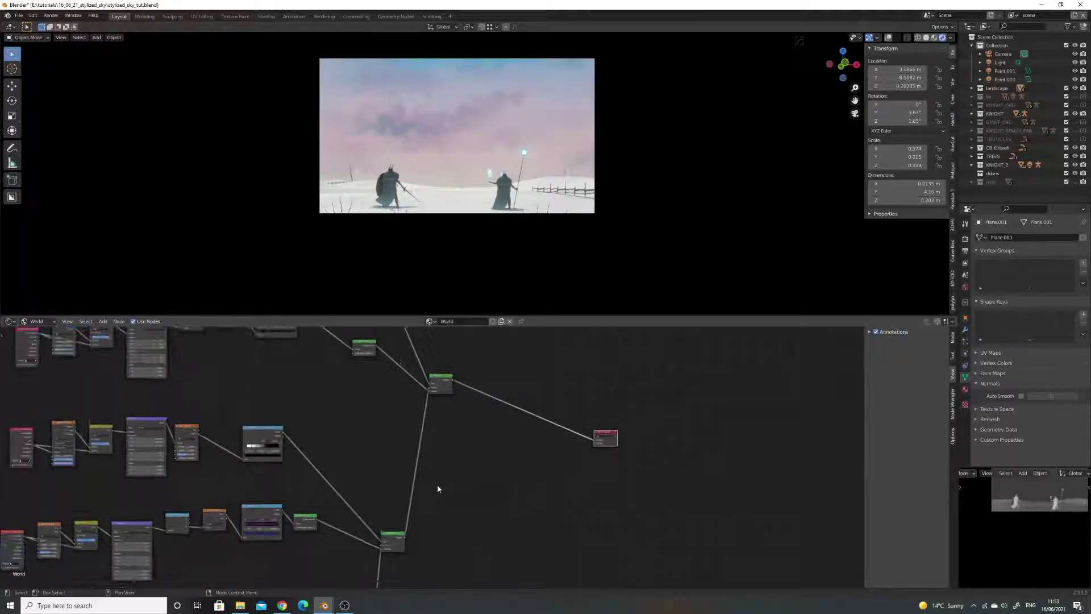
{"action": "middle_click_drag", "start_coordinate": [353, 490], "coordinate": [549, 440]}
{"action": "scroll", "coordinate": [529, 449], "scroll_direction": "up", "scroll_amount": 4}
{"action": "middle_click_drag", "start_coordinate": [515, 475], "coordinate": [535, 431]}
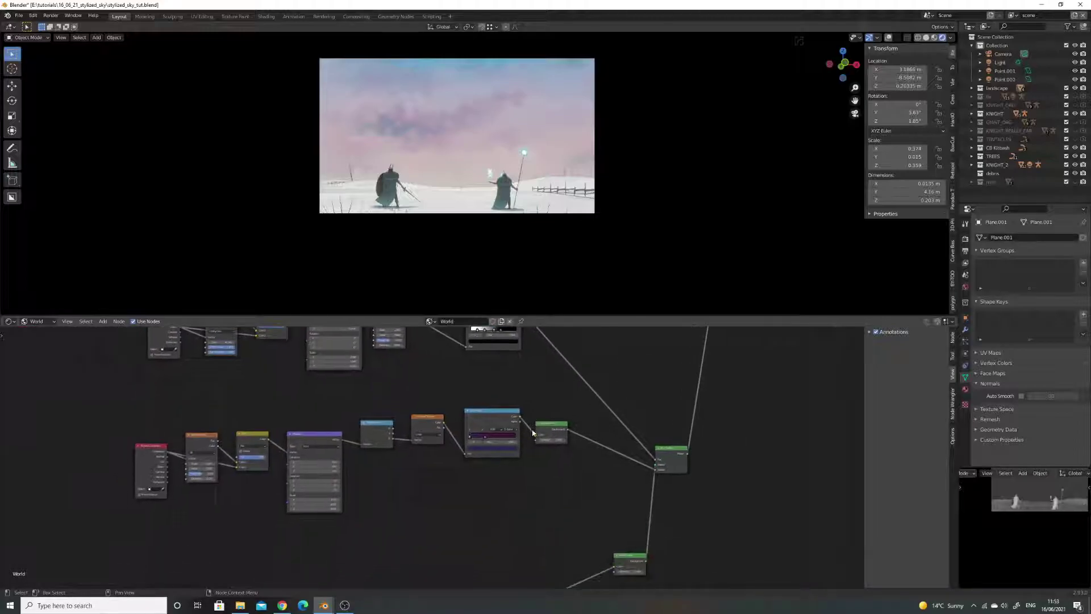
{"action": "middle_click_drag", "start_coordinate": [288, 453], "coordinate": [360, 420]}
{"action": "scroll", "coordinate": [386, 424], "scroll_direction": "up", "scroll_amount": 4}
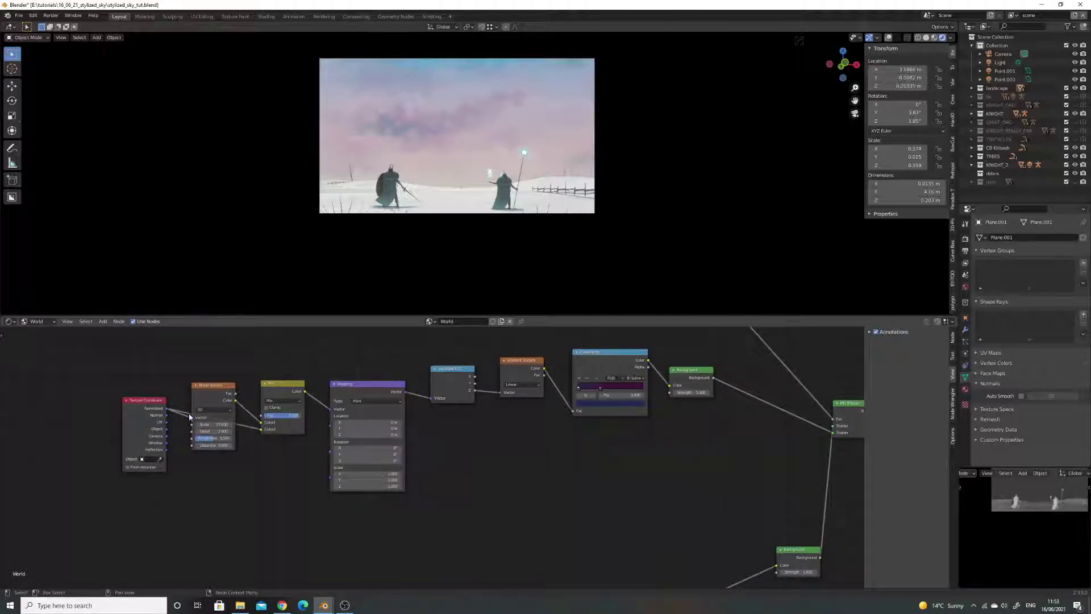
{"action": "left_click", "coordinate": [684, 372], "text": "ctrl+shift"}
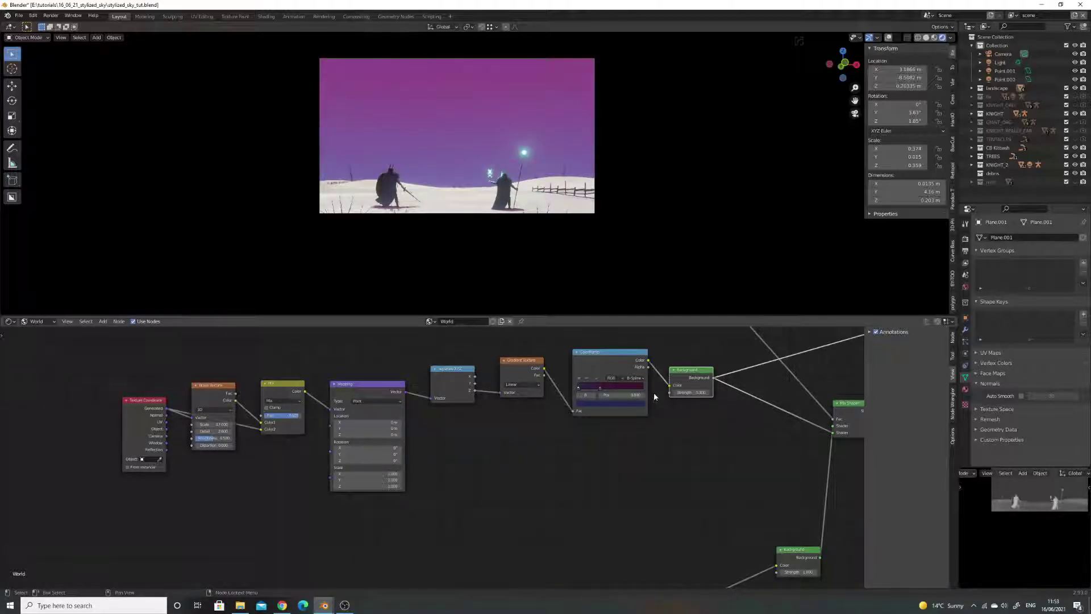
Link the purple row's Mapping output directly to the Gradient Texture's vector input, and delete the Separate XYZ node between them.
{"action": "middle_click_drag", "start_coordinate": [639, 360], "coordinate": [597, 399]}
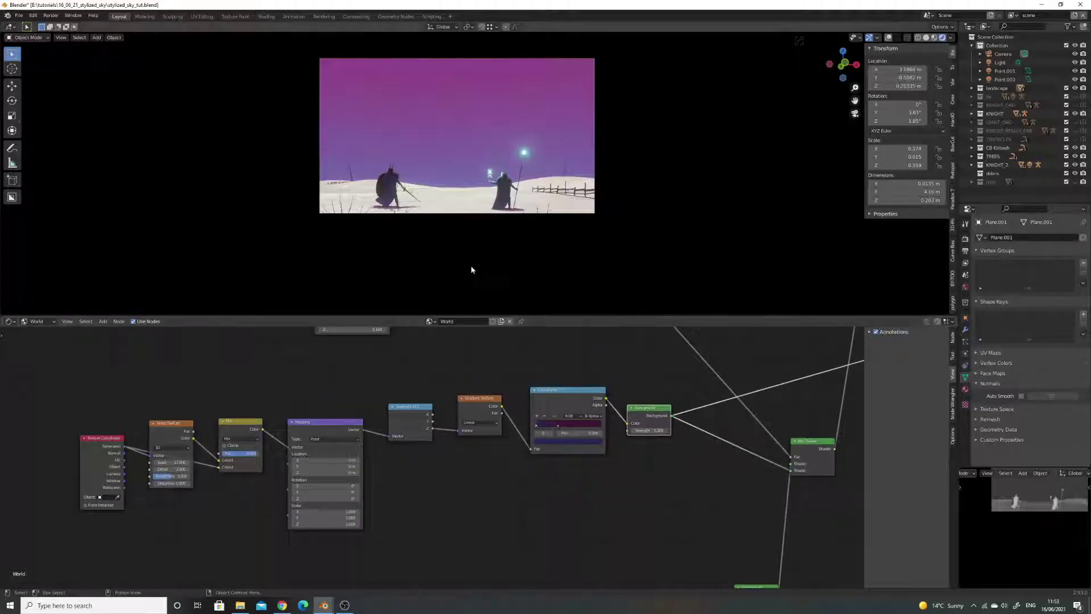
{"action": "scroll", "coordinate": [495, 465], "scroll_direction": "down", "scroll_amount": 3}
{"action": "middle_click_drag", "start_coordinate": [506, 511], "coordinate": [498, 421]}
{"action": "middle_click_drag", "start_coordinate": [428, 483], "coordinate": [478, 426]}
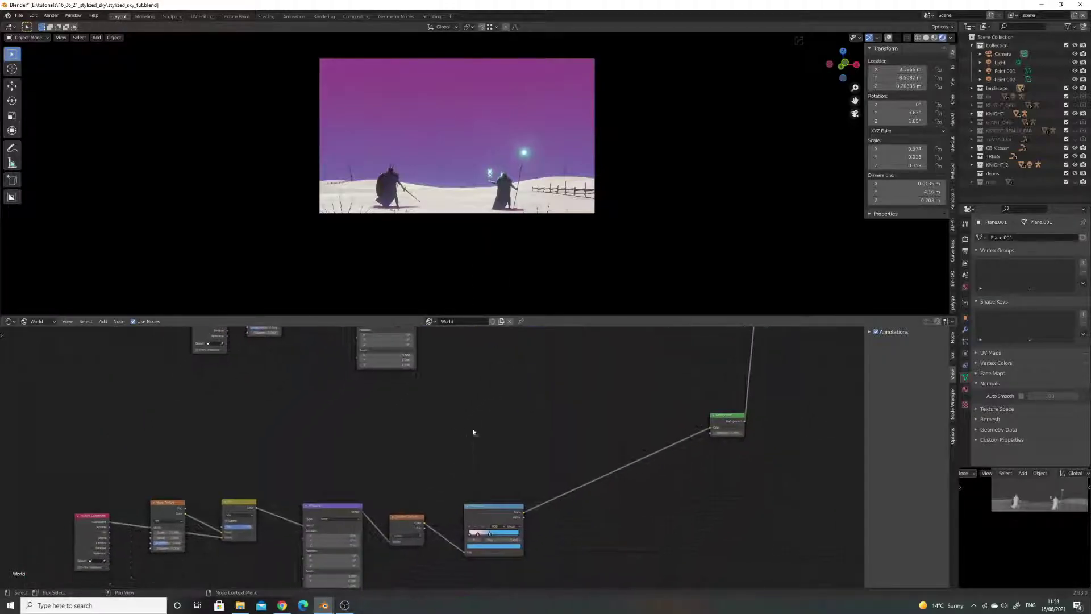
{"action": "middle_click_drag", "start_coordinate": [454, 511], "coordinate": [518, 482]}
{"action": "middle_click_drag", "start_coordinate": [547, 336], "coordinate": [526, 421]}
{"action": "scroll", "coordinate": [526, 421], "scroll_direction": "up", "scroll_amount": 1}
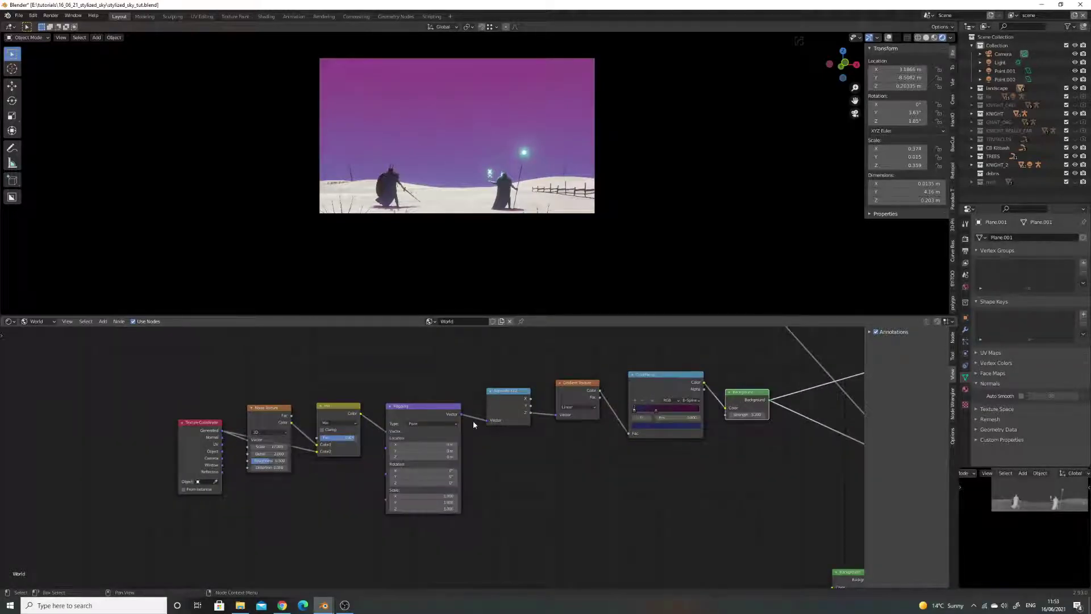
{"action": "left_click_drag", "start_coordinate": [461, 417], "coordinate": [556, 418]}
{"action": "left_click", "coordinate": [503, 396]}
{"action": "key", "text": "x"}
Set the purple row's Mapping Y rotation to 90°.
{"action": "left_click", "coordinate": [424, 479]}
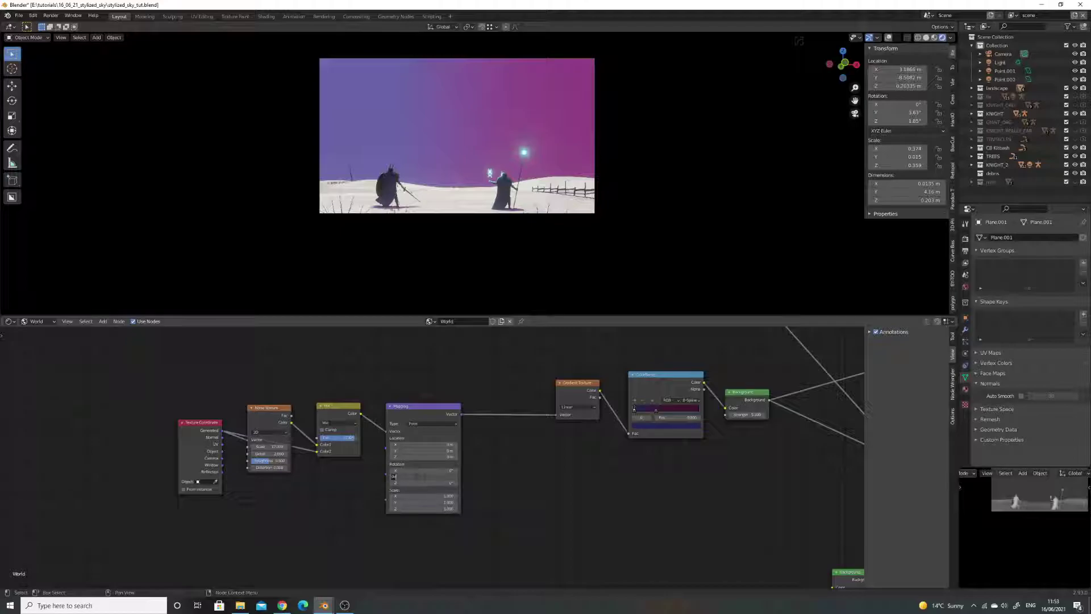
{"action": "type", "text": "90"}
{"action": "key", "text": "Return"}
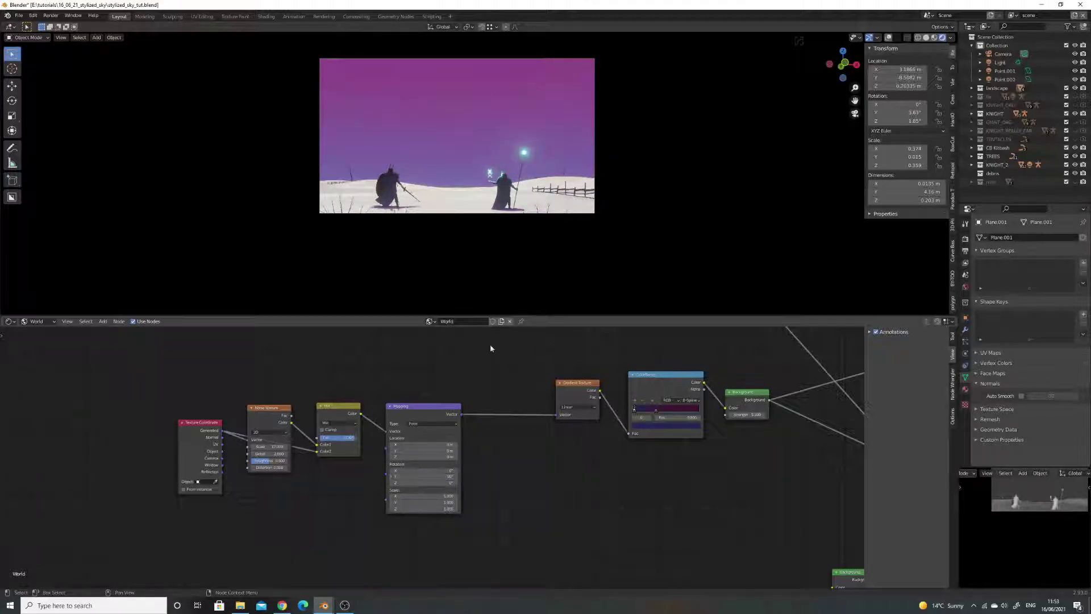
Shift the purple row's Gradient Texture and ColorRamp nodes closer to the Mapping node.
{"action": "scroll", "coordinate": [548, 455], "scroll_direction": "down", "scroll_amount": 1}
{"action": "left_click_drag", "start_coordinate": [560, 400], "coordinate": [531, 407]}
{"action": "scroll", "coordinate": [604, 389], "scroll_direction": "down", "scroll_amount": 2}
{"action": "middle_click_drag", "start_coordinate": [595, 410], "coordinate": [508, 412]}
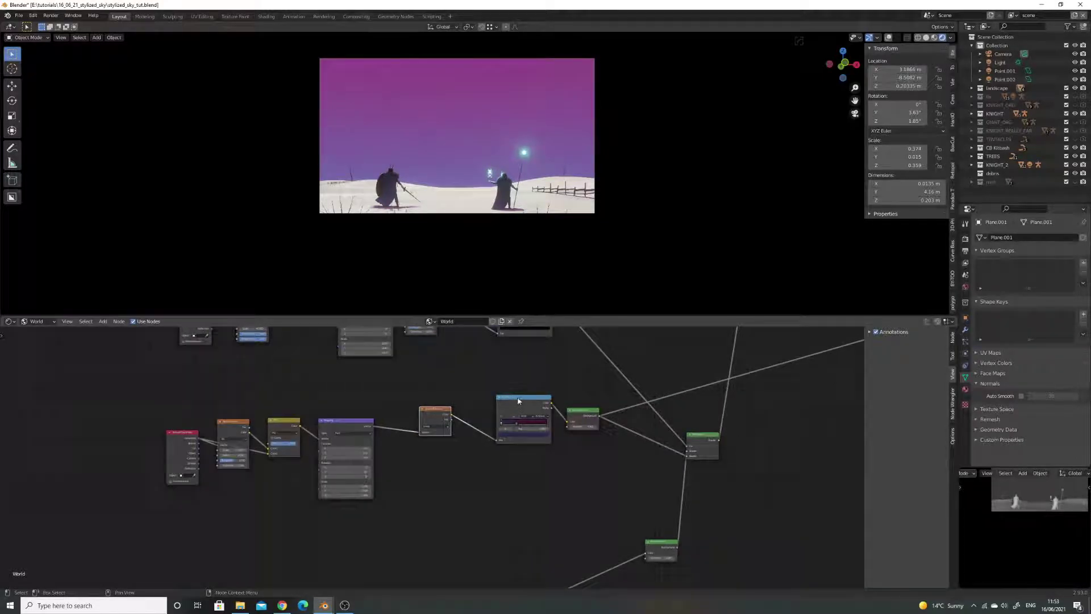
{"action": "left_click_drag", "start_coordinate": [518, 401], "coordinate": [512, 400]}
Nudge the purple row's Background node slightly further from its ColorRamp.
{"action": "middle_click_drag", "start_coordinate": [359, 358], "coordinate": [397, 420]}
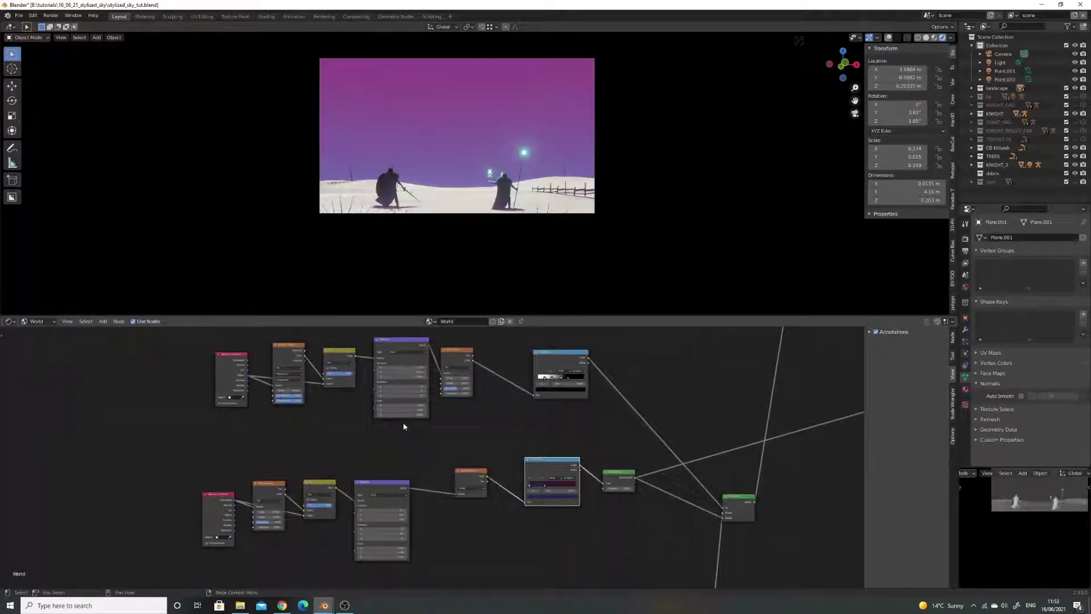
{"action": "middle_click_drag", "start_coordinate": [403, 484], "coordinate": [405, 453]}
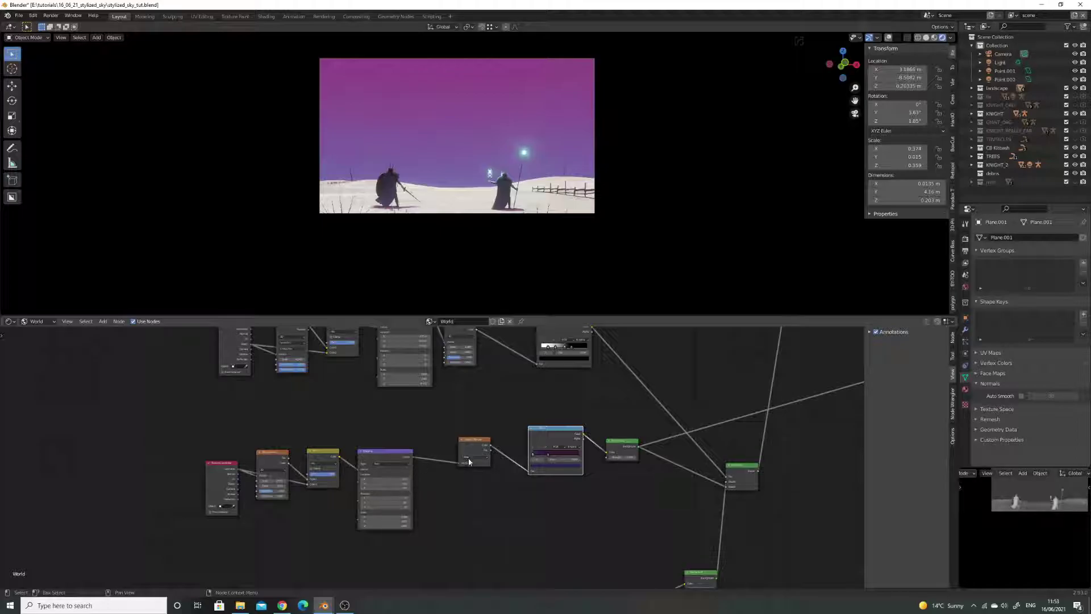
{"action": "middle_click_drag", "start_coordinate": [531, 491], "coordinate": [483, 443]}
{"action": "scroll", "coordinate": [483, 439], "scroll_direction": "up", "scroll_amount": 2}
{"action": "scroll", "coordinate": [456, 421], "scroll_direction": "down", "scroll_amount": 3}
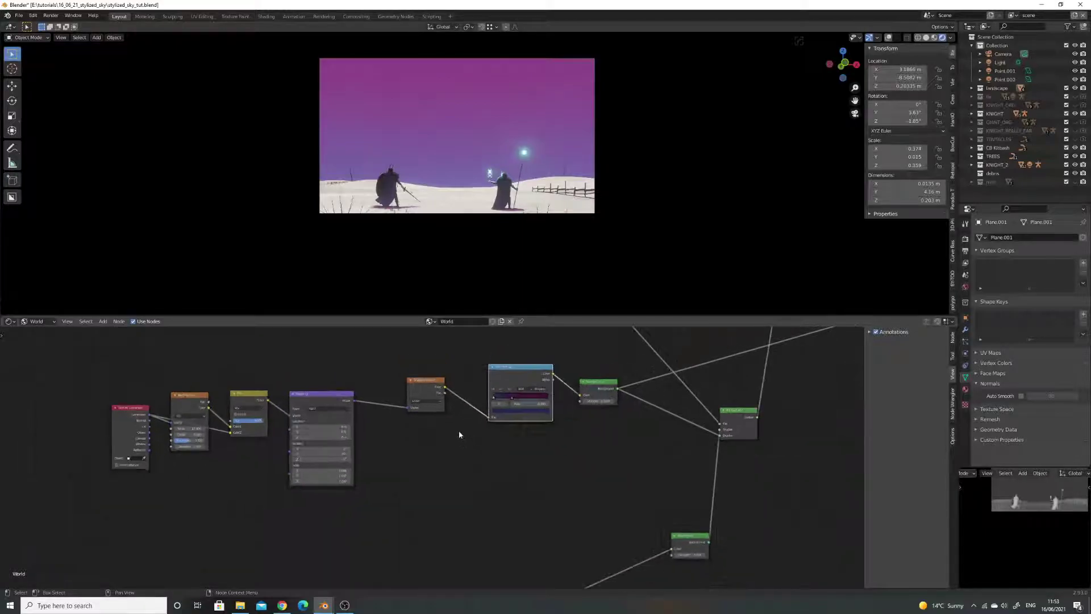
{"action": "middle_click_drag", "start_coordinate": [515, 402], "coordinate": [485, 414]}
{"action": "scroll", "coordinate": [489, 435], "scroll_direction": "up", "scroll_amount": 4}
{"action": "left_click_drag", "start_coordinate": [537, 430], "coordinate": [555, 432]}
{"action": "middle_click_drag", "start_coordinate": [522, 492], "coordinate": [511, 433]}
{"action": "scroll", "coordinate": [439, 440], "scroll_direction": "down", "scroll_amount": 3}
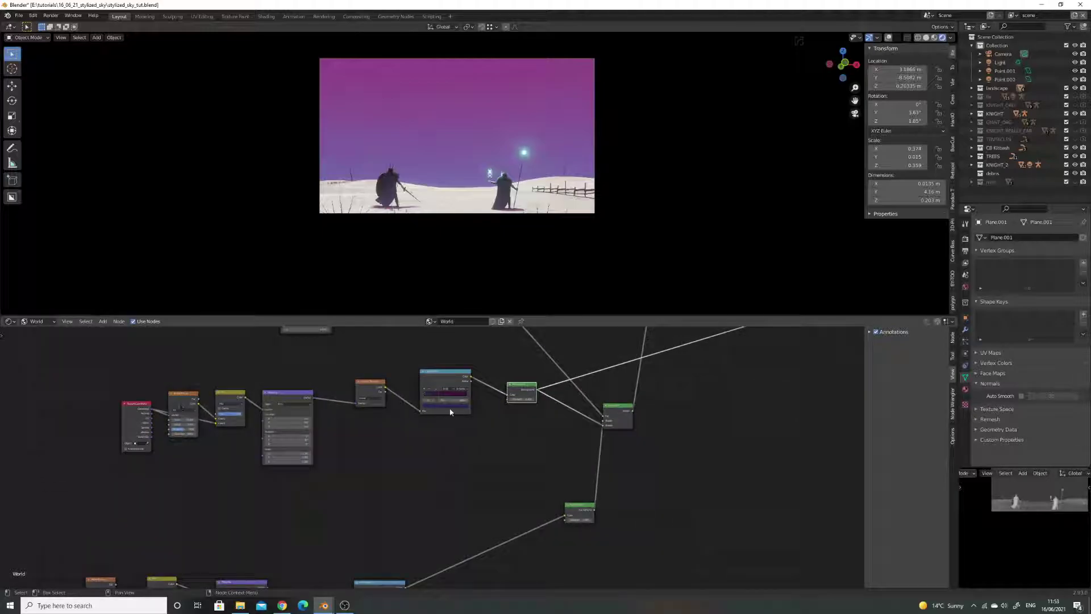
Preview the black-and-white ColorRamp of the noise row that drives the lower Mix Shader's factor.
{"action": "middle_click_drag", "start_coordinate": [439, 467], "coordinate": [480, 499]}
{"action": "middle_click_drag", "start_coordinate": [523, 426], "coordinate": [526, 492]}
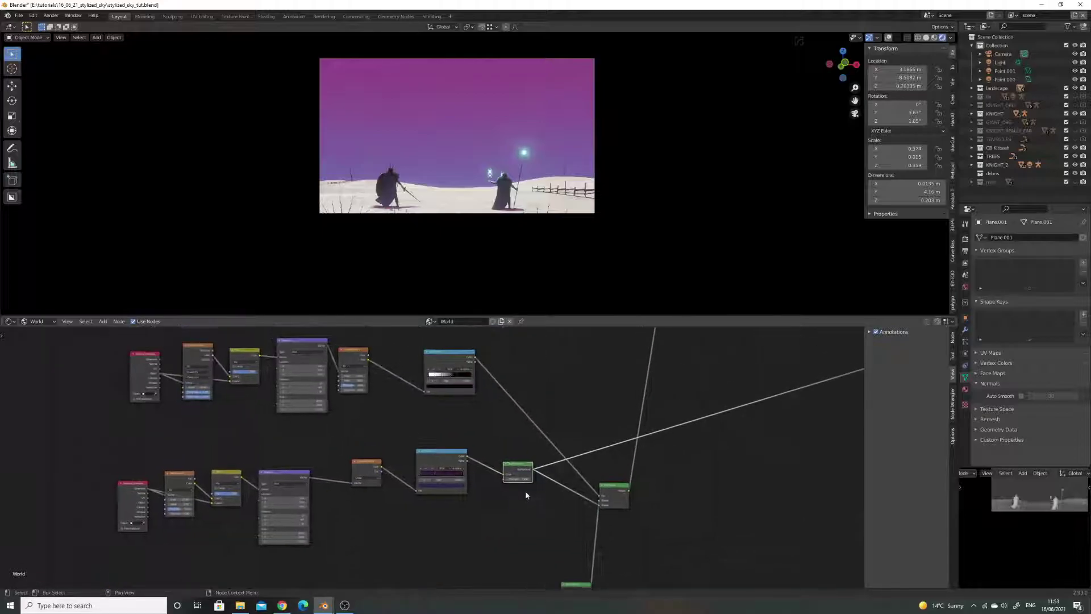
{"action": "left_click", "coordinate": [453, 359], "text": "ctrl+shift"}
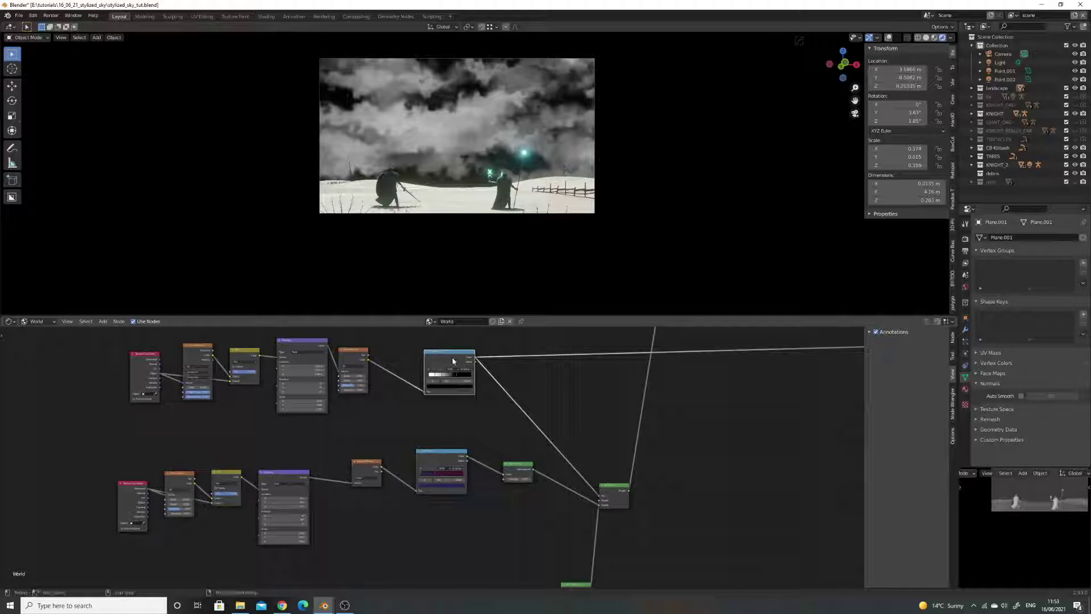
{"action": "middle_click_drag", "start_coordinate": [396, 377], "coordinate": [516, 431]}
{"action": "scroll", "coordinate": [453, 404], "scroll_direction": "up", "scroll_amount": 4}
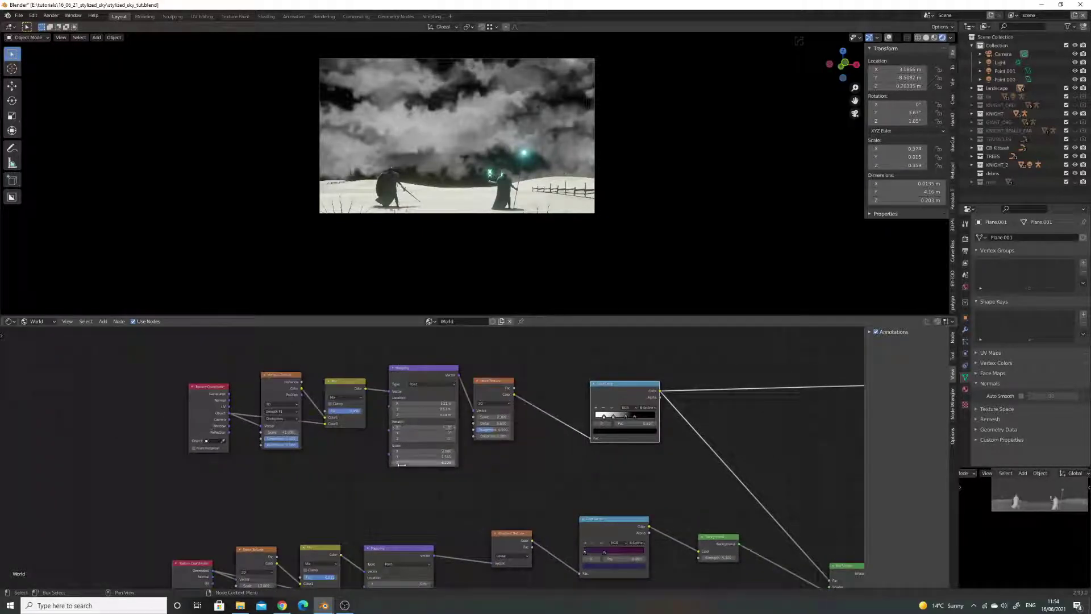
Preview the Noise Texture in the cloud mask row, and examine the Voronoi Texture and Mix nodes that distort its mapping.
{"action": "left_click", "coordinate": [489, 384]}
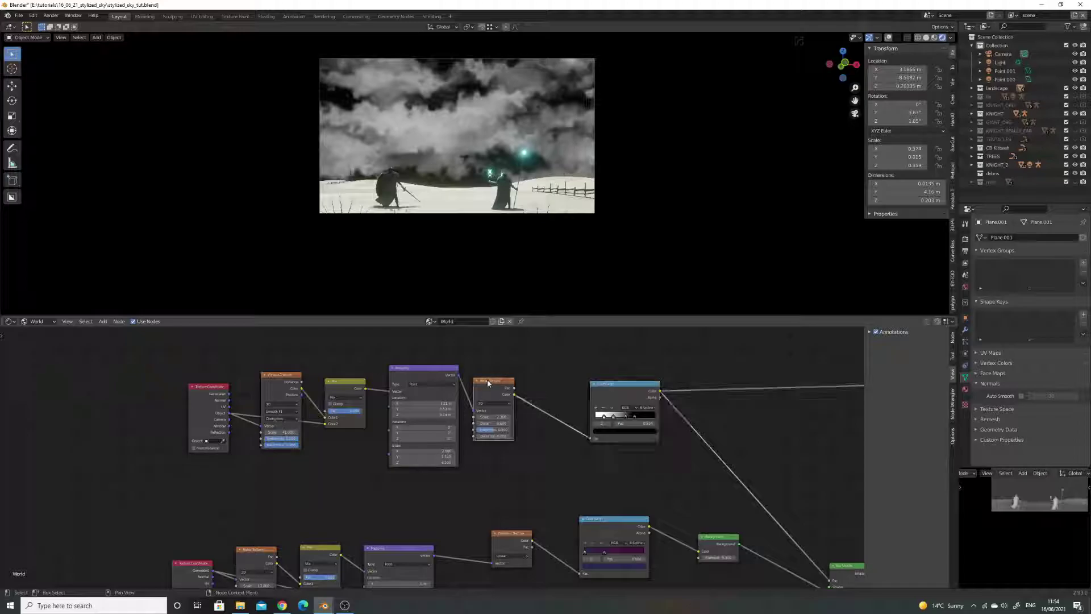
{"action": "left_click", "coordinate": [488, 383], "text": "ctrl+shift"}
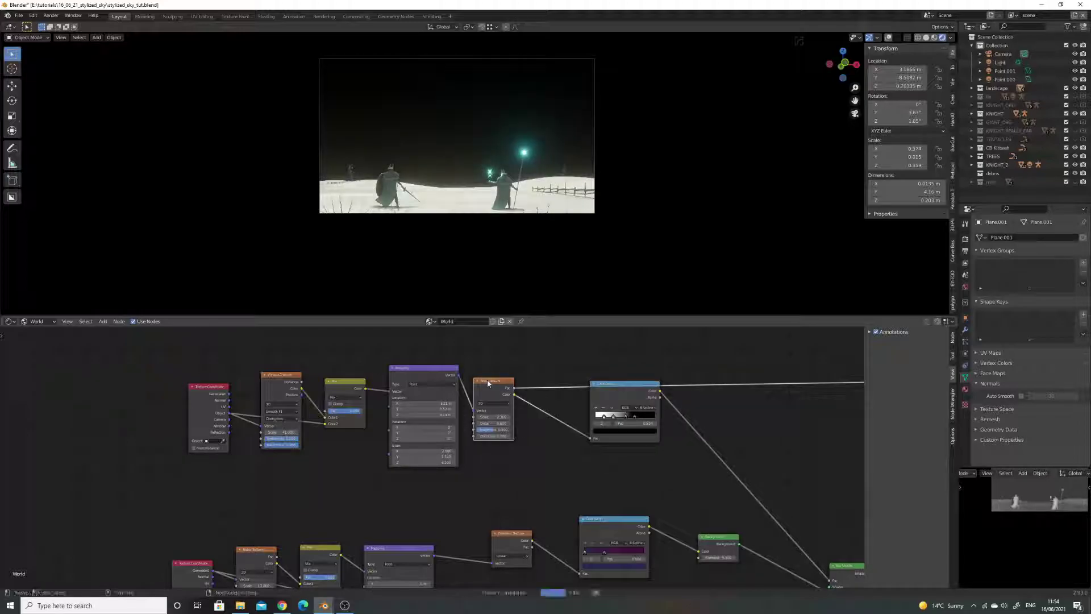
{"action": "middle_click_drag", "start_coordinate": [530, 401], "coordinate": [489, 400]}
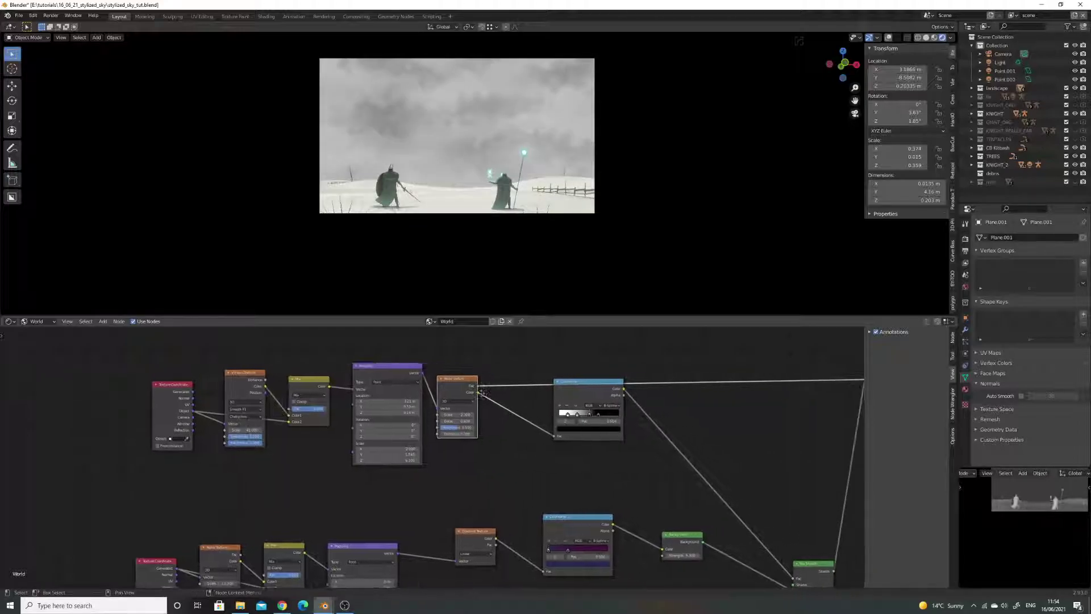
{"action": "scroll", "coordinate": [389, 376], "scroll_direction": "down", "scroll_amount": 2}
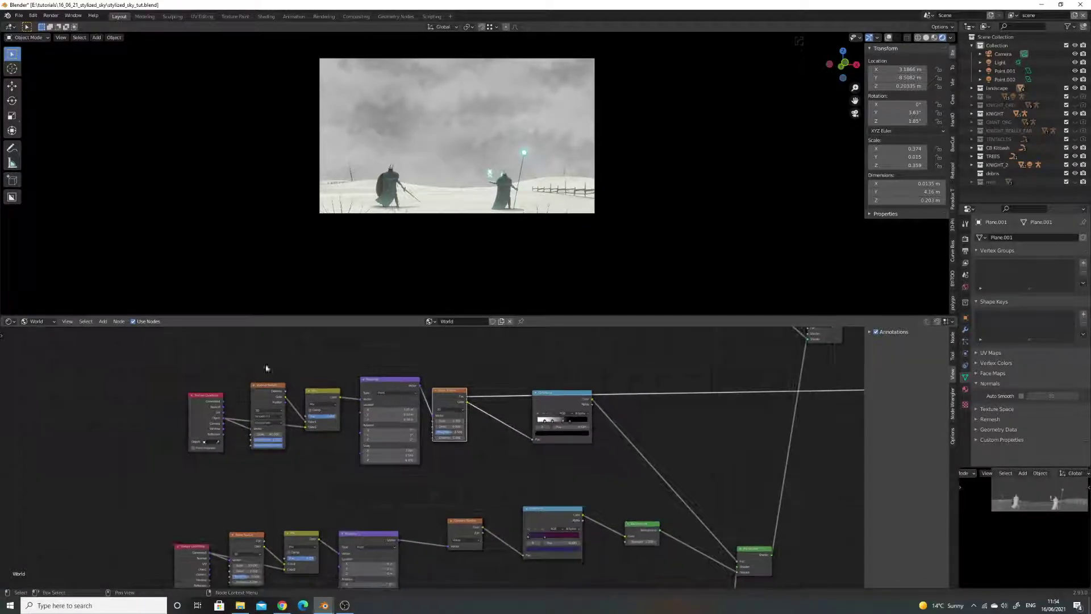
{"action": "scroll", "coordinate": [239, 387], "scroll_direction": "down", "scroll_amount": 1}
{"action": "middle_click_drag", "start_coordinate": [264, 479], "coordinate": [287, 440]}
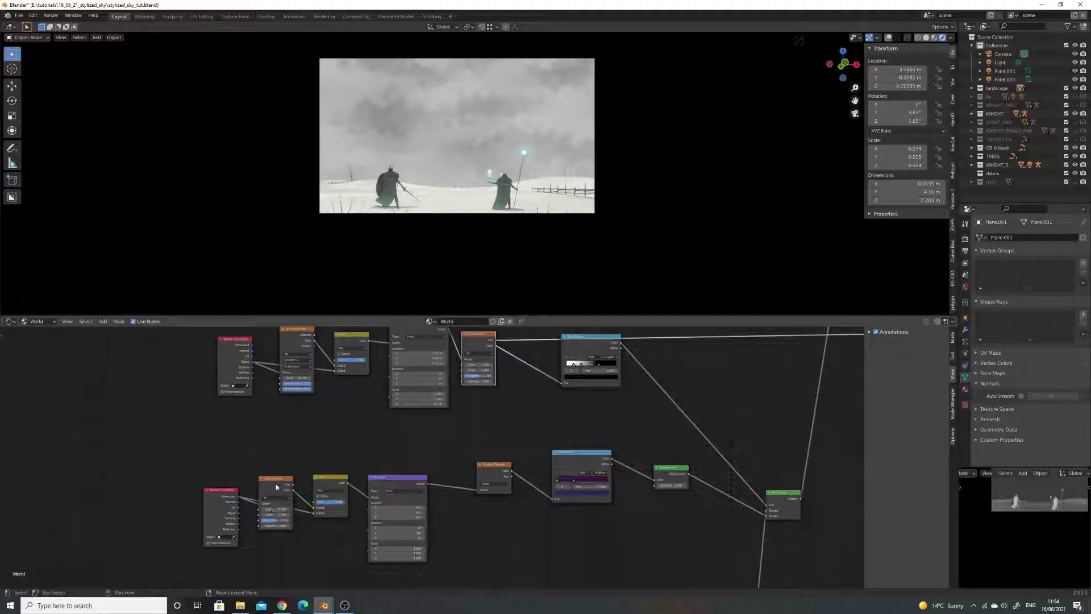
{"action": "middle_click_drag", "start_coordinate": [275, 489], "coordinate": [328, 407]}
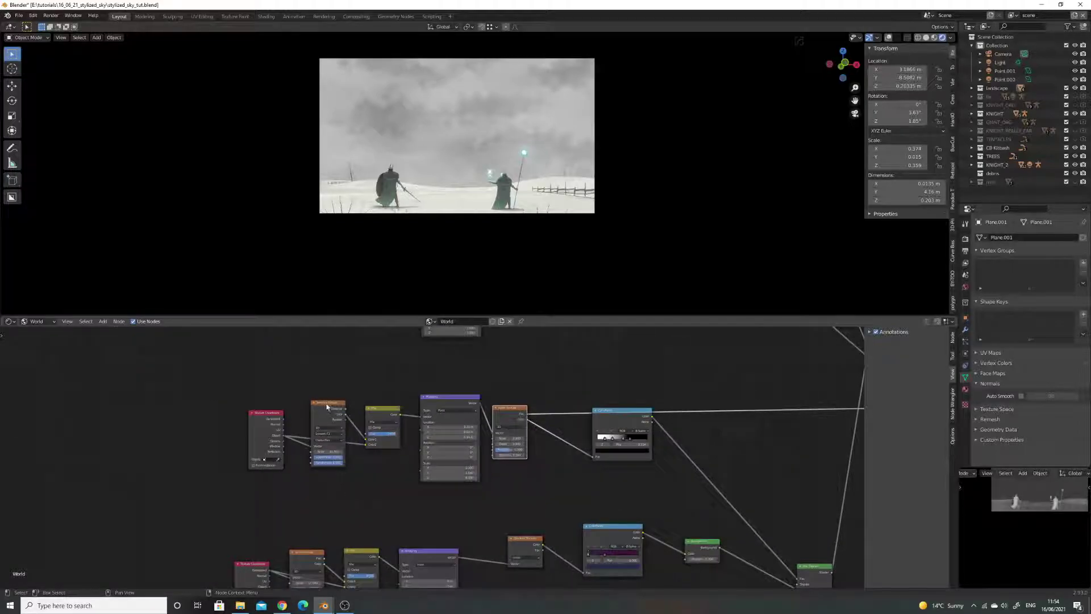
{"action": "scroll", "coordinate": [353, 437], "scroll_direction": "up", "scroll_amount": 2}
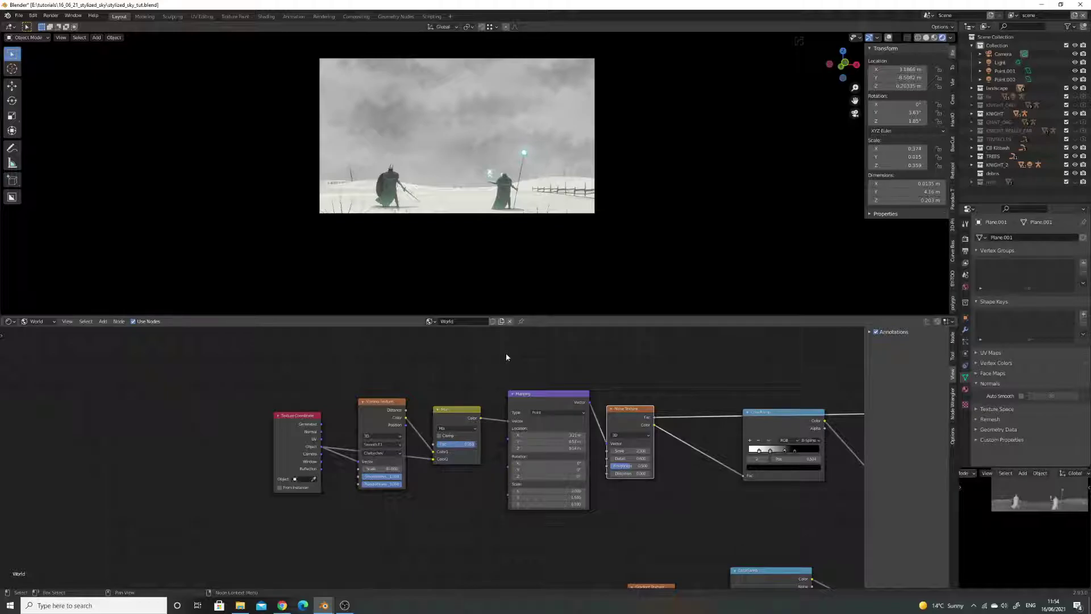
Shift the cloud mask row's ColorRamp node slightly closer to its Noise Texture.
{"action": "middle_click_drag", "start_coordinate": [609, 384], "coordinate": [563, 376]}
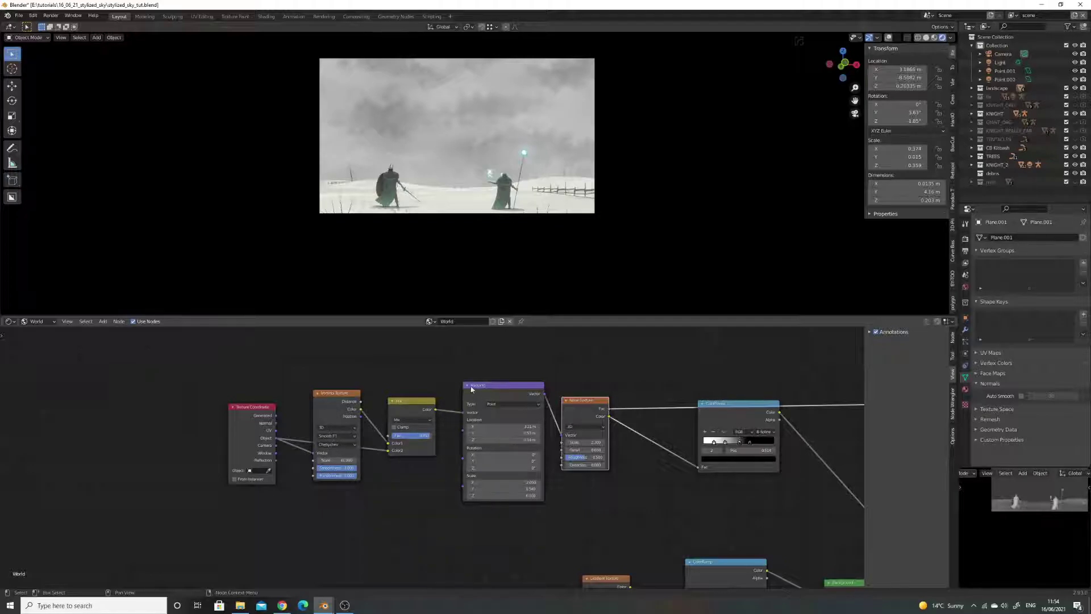
{"action": "middle_click_drag", "start_coordinate": [566, 388], "coordinate": [447, 388]}
{"action": "left_click_drag", "start_coordinate": [598, 405], "coordinate": [581, 420]}
{"action": "scroll", "coordinate": [562, 472], "scroll_direction": "down", "scroll_amount": 2}
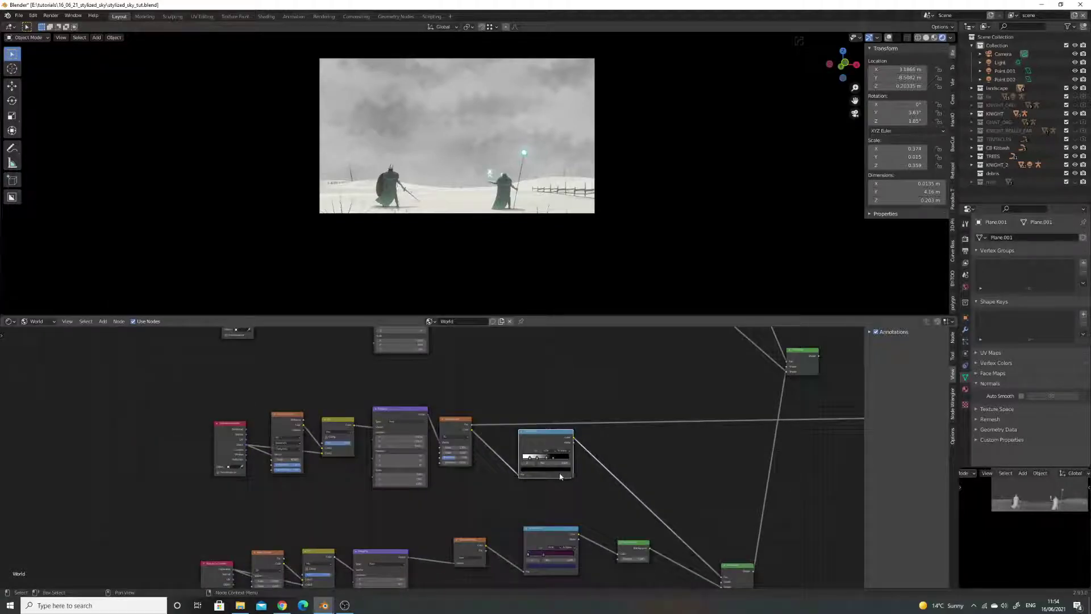
{"action": "scroll", "coordinate": [549, 478], "scroll_direction": "up", "scroll_amount": 1}
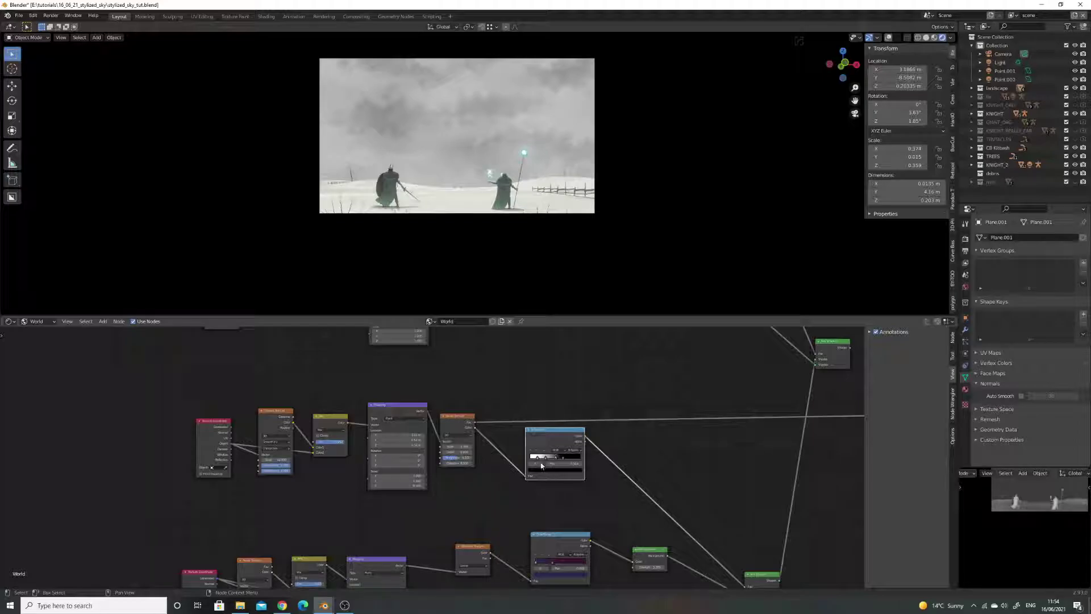
{"action": "scroll", "coordinate": [542, 463], "scroll_direction": "up", "scroll_amount": 1}
{"action": "scroll", "coordinate": [590, 462], "scroll_direction": "down", "scroll_amount": 2}
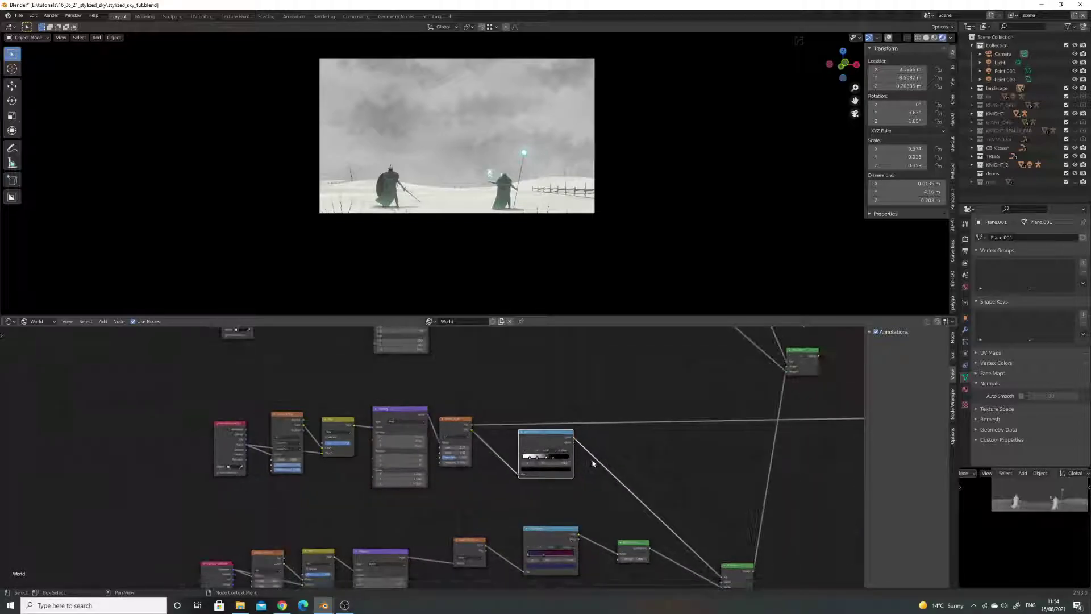
Preview the lower Mix Shader that blends the purple row over the base gradient.
{"action": "middle_click_drag", "start_coordinate": [606, 384], "coordinate": [581, 419]}
{"action": "scroll", "coordinate": [597, 393], "scroll_direction": "down", "scroll_amount": 1}
{"action": "middle_click_drag", "start_coordinate": [558, 459], "coordinate": [557, 432]}
{"action": "middle_click_drag", "start_coordinate": [592, 544], "coordinate": [560, 491]}
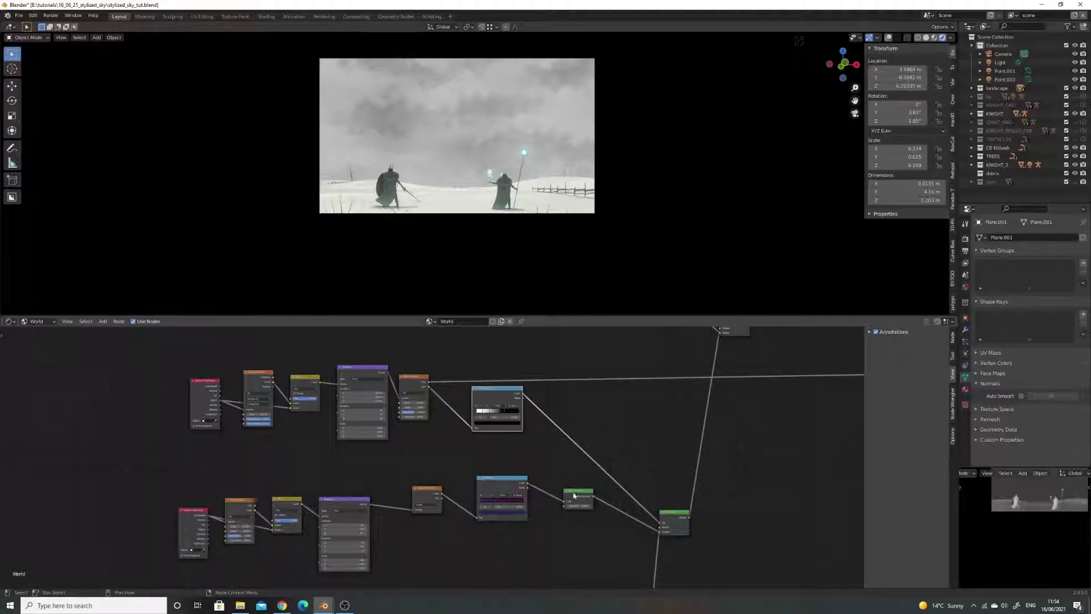
{"action": "left_click", "coordinate": [675, 514], "text": "ctrl+shift"}
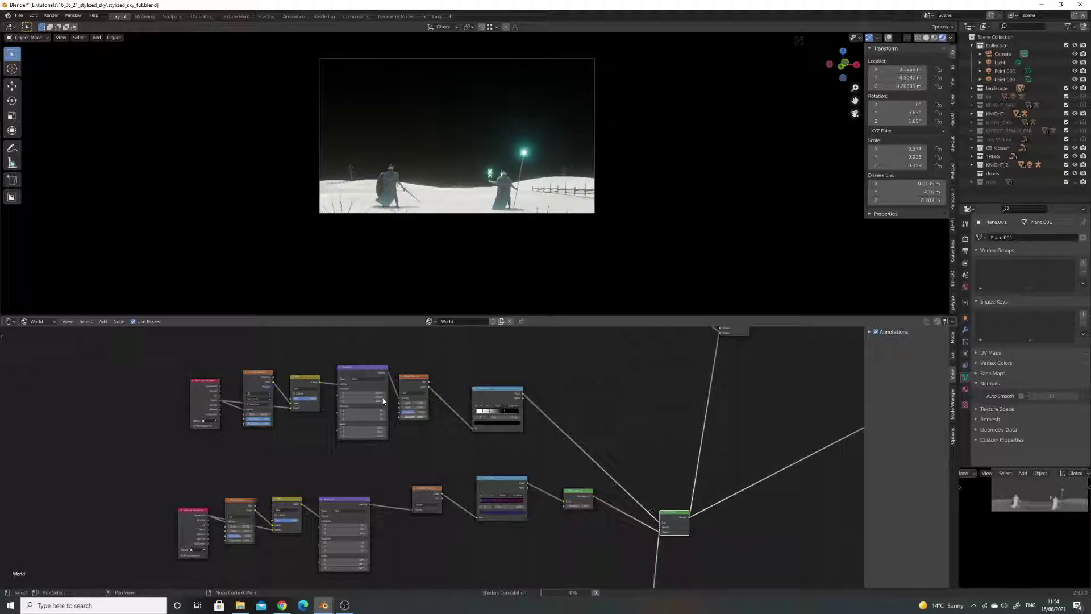
Examine the purple cloud row and the noise mask row feeding the lower Mix Shader.
{"action": "middle_click_drag", "start_coordinate": [380, 465], "coordinate": [383, 436]}
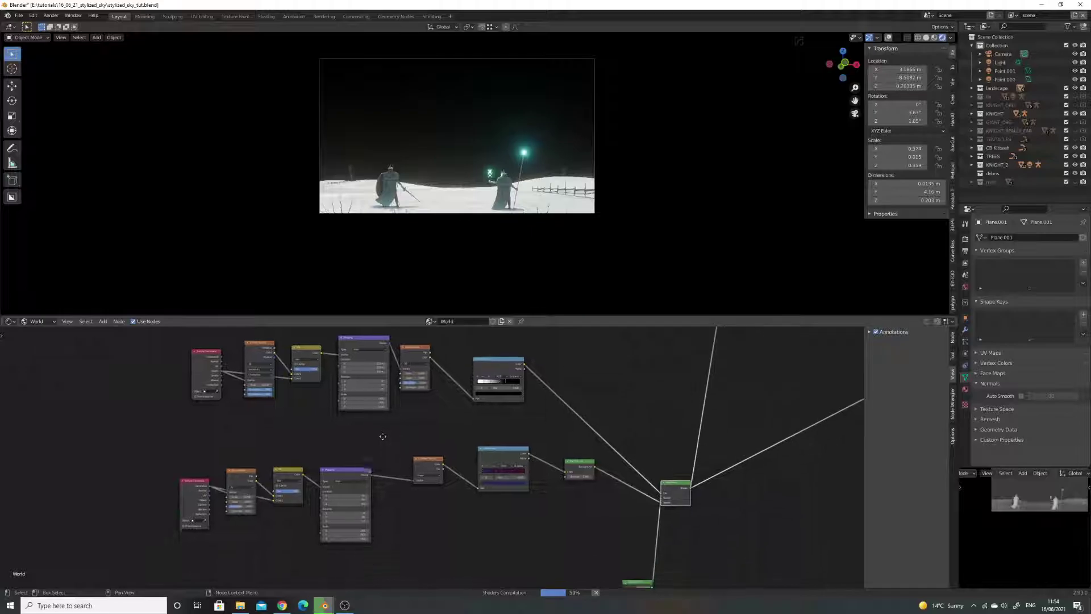
{"action": "middle_click_drag", "start_coordinate": [481, 488], "coordinate": [437, 458]}
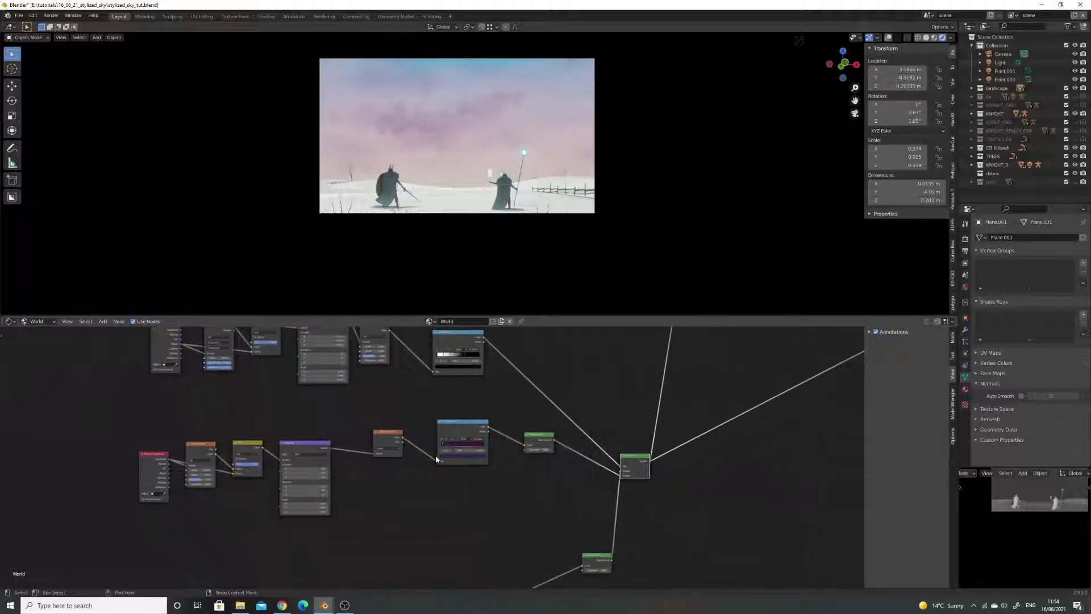
{"action": "scroll", "coordinate": [437, 458], "scroll_direction": "down", "scroll_amount": 1}
{"action": "middle_click_drag", "start_coordinate": [550, 487], "coordinate": [524, 451]}
{"action": "middle_click_drag", "start_coordinate": [475, 509], "coordinate": [488, 489]}
{"action": "scroll", "coordinate": [503, 449], "scroll_direction": "up", "scroll_amount": 3}
{"action": "middle_click_drag", "start_coordinate": [441, 349], "coordinate": [473, 459]}
{"action": "scroll", "coordinate": [494, 446], "scroll_direction": "up", "scroll_amount": 2}
{"action": "middle_click_drag", "start_coordinate": [428, 500], "coordinate": [414, 424]}
{"action": "scroll", "coordinate": [425, 445], "scroll_direction": "down", "scroll_amount": 4}
{"action": "scroll", "coordinate": [424, 419], "scroll_direction": "up", "scroll_amount": 1, "text": "shift"}
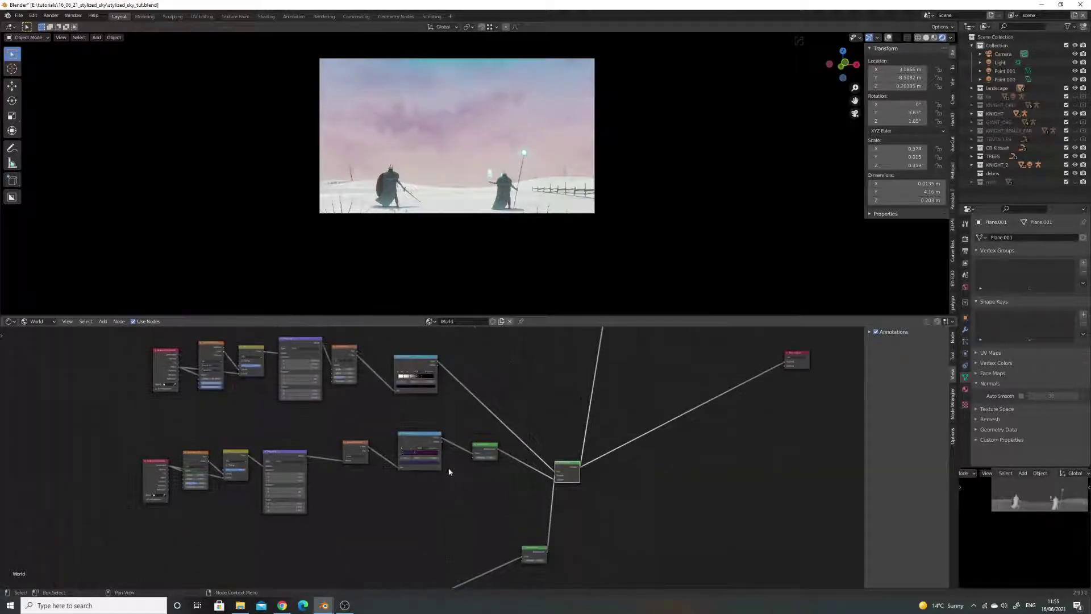
Compare the teal cloud row and its noise mask row with the purple pair beneath them.
{"action": "scroll", "coordinate": [432, 463], "scroll_direction": "down", "scroll_amount": 1}
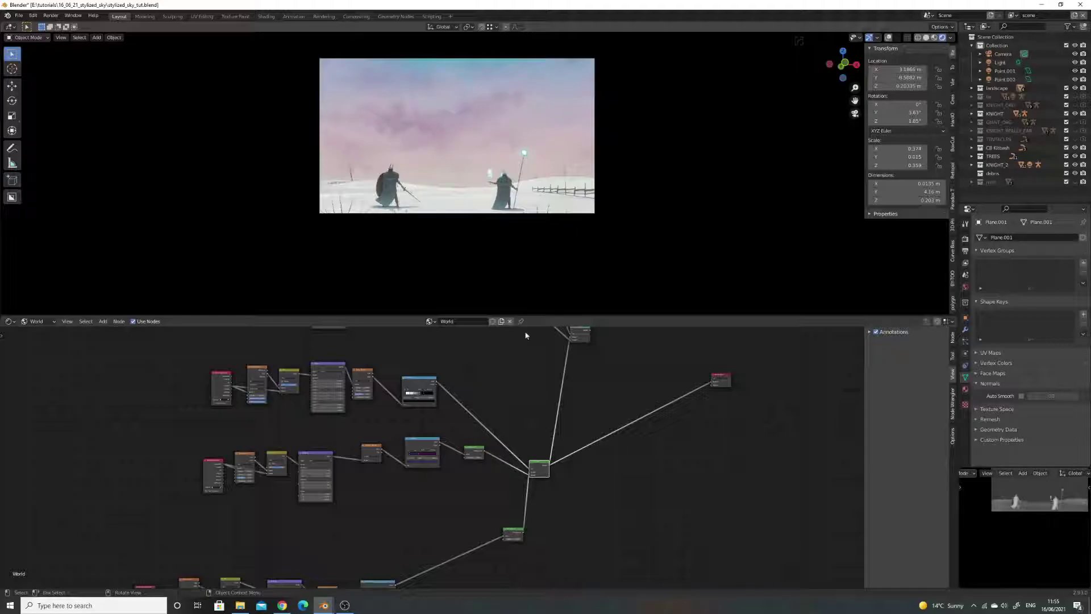
{"action": "scroll", "coordinate": [536, 372], "scroll_direction": "down", "scroll_amount": 1}
{"action": "middle_click_drag", "start_coordinate": [495, 382], "coordinate": [502, 441]}
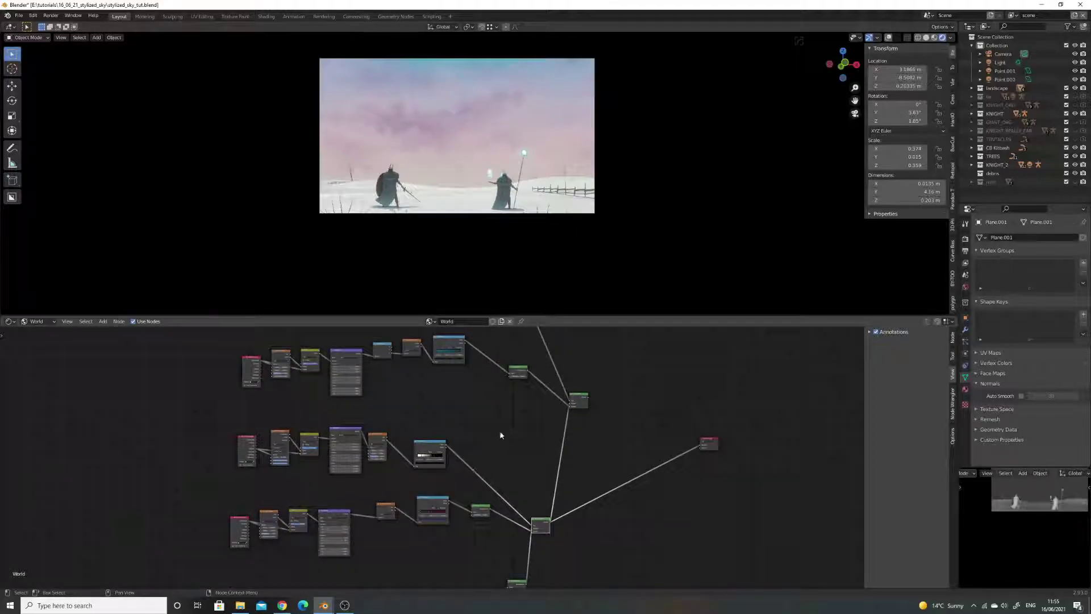
{"action": "mouse_move", "coordinate": [473, 407]}
{"action": "middle_mouse_down"}
{"action": "mouse_move", "coordinate": [480, 434]}
{"action": "mouse_move", "coordinate": [473, 420]}
{"action": "middle_mouse_up"}
{"action": "scroll", "coordinate": [448, 456], "scroll_direction": "up", "scroll_amount": 3}
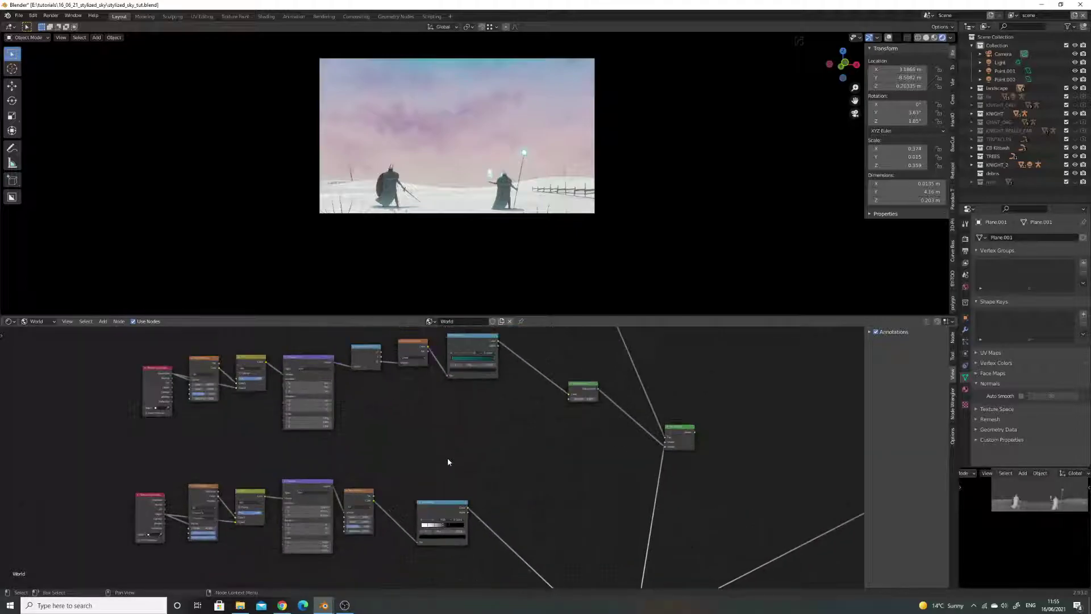
{"action": "scroll", "coordinate": [457, 436], "scroll_direction": "down", "scroll_amount": 4}
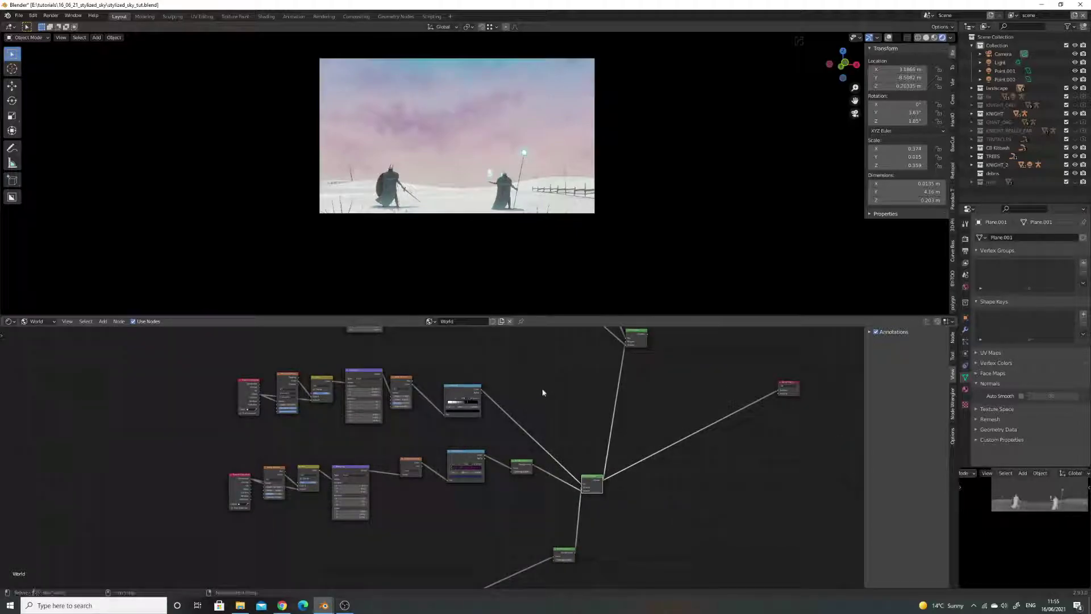
{"action": "scroll", "coordinate": [544, 390], "scroll_direction": "down", "scroll_amount": 1}
{"action": "middle_click_drag", "start_coordinate": [534, 383], "coordinate": [526, 457]}
{"action": "middle_click_drag", "start_coordinate": [490, 402], "coordinate": [503, 465]}
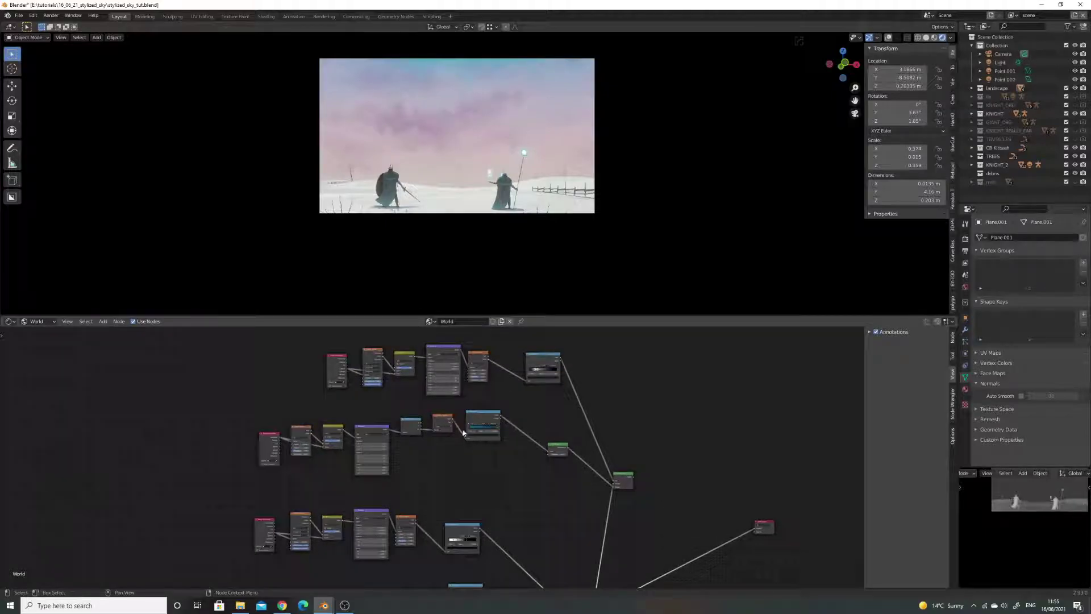
{"action": "scroll", "coordinate": [464, 433], "scroll_direction": "down", "scroll_amount": 5, "text": "shift"}
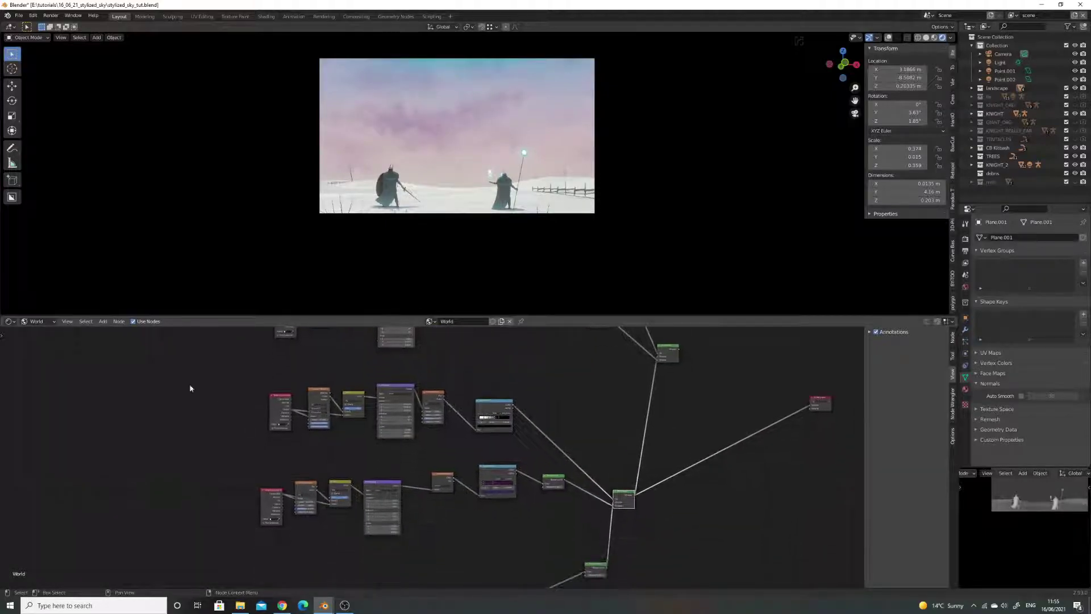
Select the purple row with its mask row, then the teal row with its mask row, and preview the upper Mix Shader.
{"action": "left_click_drag", "start_coordinate": [182, 387], "coordinate": [568, 528]}
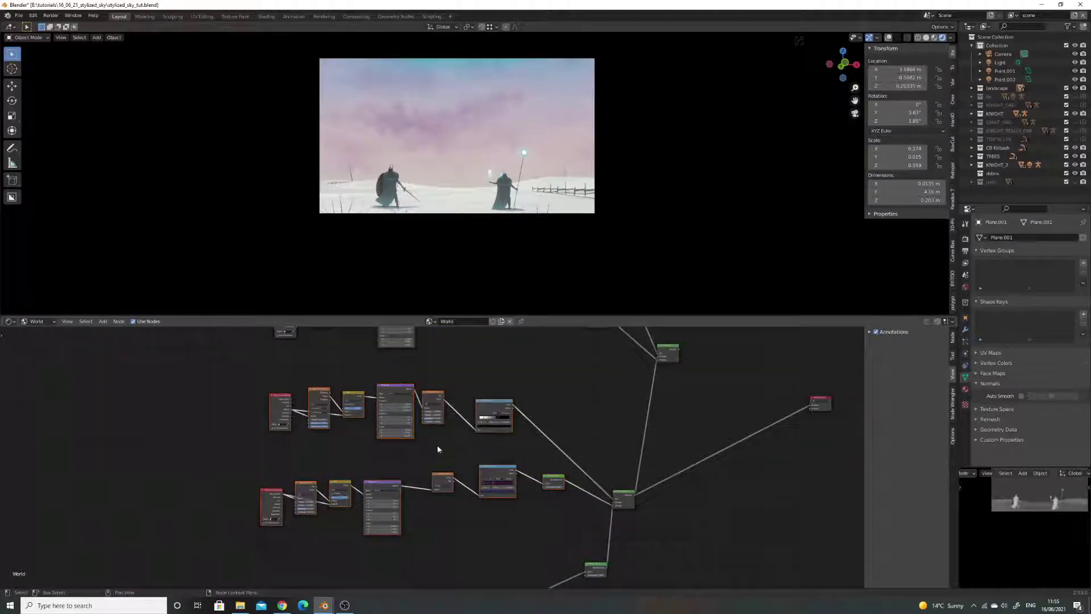
{"action": "scroll", "coordinate": [441, 449], "scroll_direction": "up", "scroll_amount": 5, "text": "shift"}
{"action": "left_click_drag", "start_coordinate": [221, 341], "coordinate": [563, 452]}
{"action": "scroll", "coordinate": [557, 448], "scroll_direction": "up", "scroll_amount": 1}
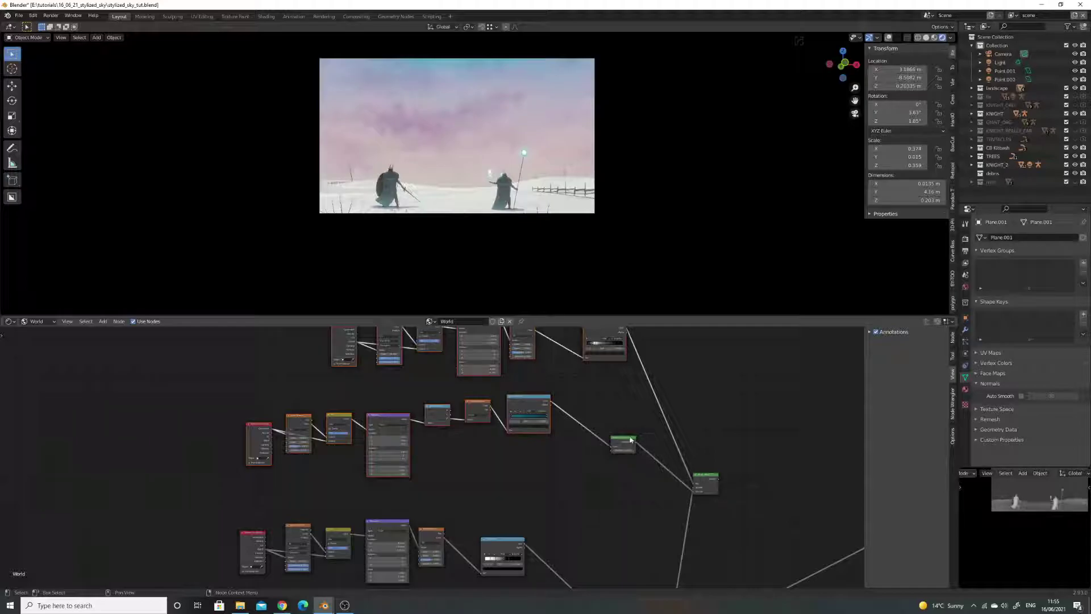
{"action": "middle_click_drag", "start_coordinate": [687, 478], "coordinate": [683, 493]}
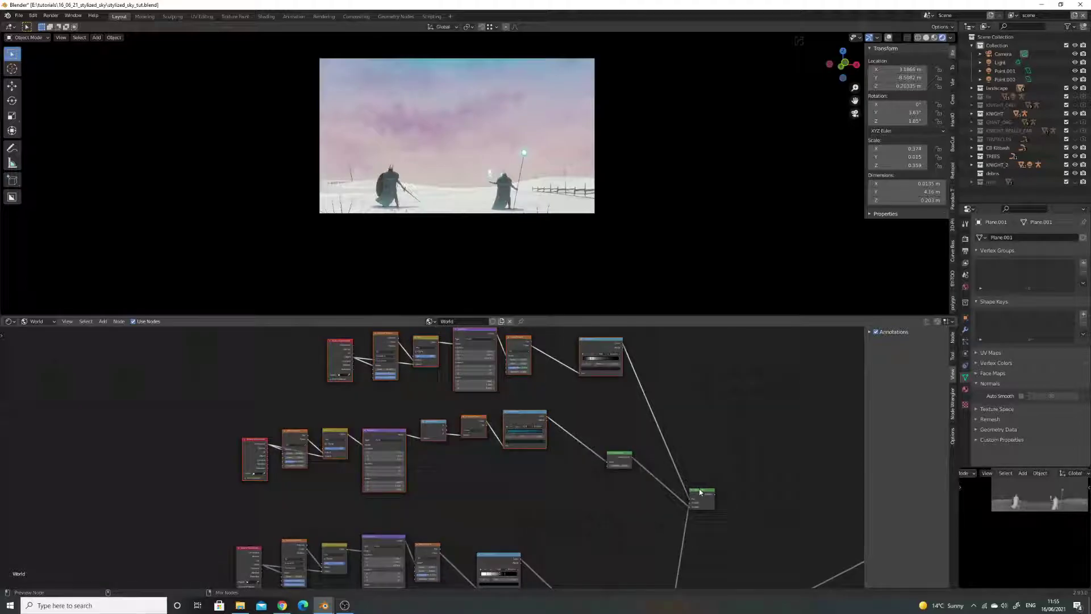
{"action": "left_click", "coordinate": [703, 490], "text": "ctrl+shift"}
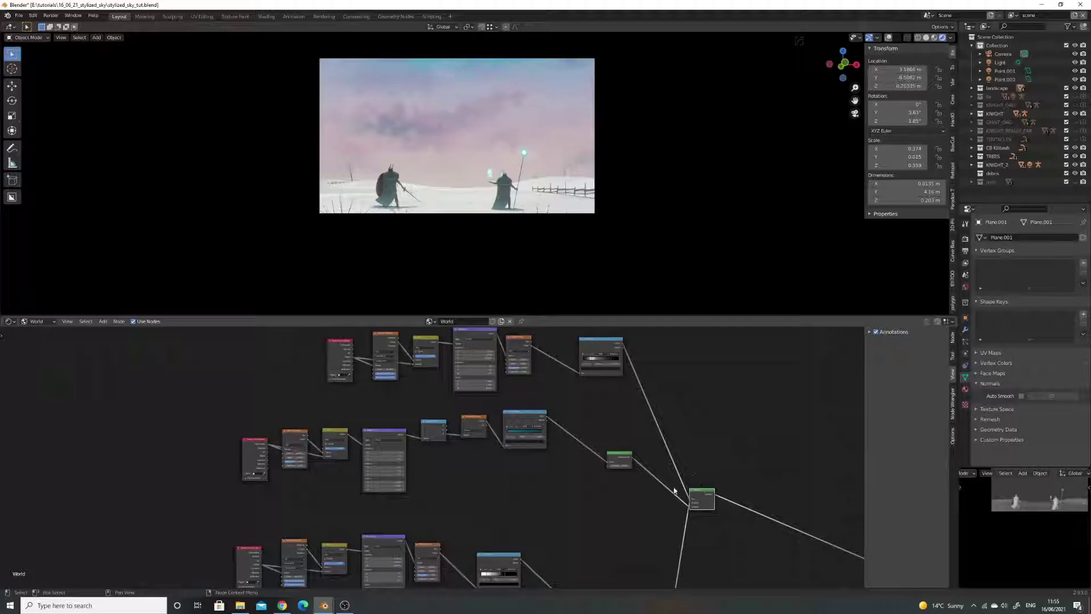
Examine how the teal and purple cloud rows chain through the two Mix Shaders into the World Output.
{"action": "middle_click_drag", "start_coordinate": [670, 567], "coordinate": [642, 505]}
{"action": "scroll", "coordinate": [642, 504], "scroll_direction": "down", "scroll_amount": 4}
{"action": "mouse_move", "coordinate": [575, 487]}
{"action": "middle_mouse_down"}
{"action": "mouse_move", "coordinate": [536, 399]}
{"action": "mouse_move", "coordinate": [574, 470]}
{"action": "middle_mouse_up"}
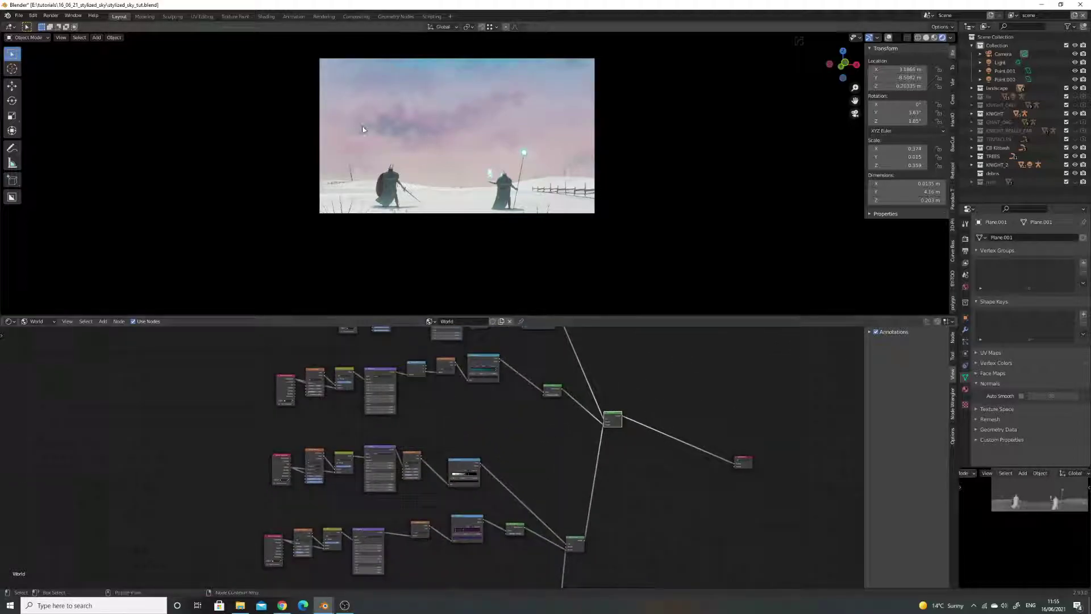
{"action": "middle_click_drag", "start_coordinate": [469, 400], "coordinate": [476, 472]}
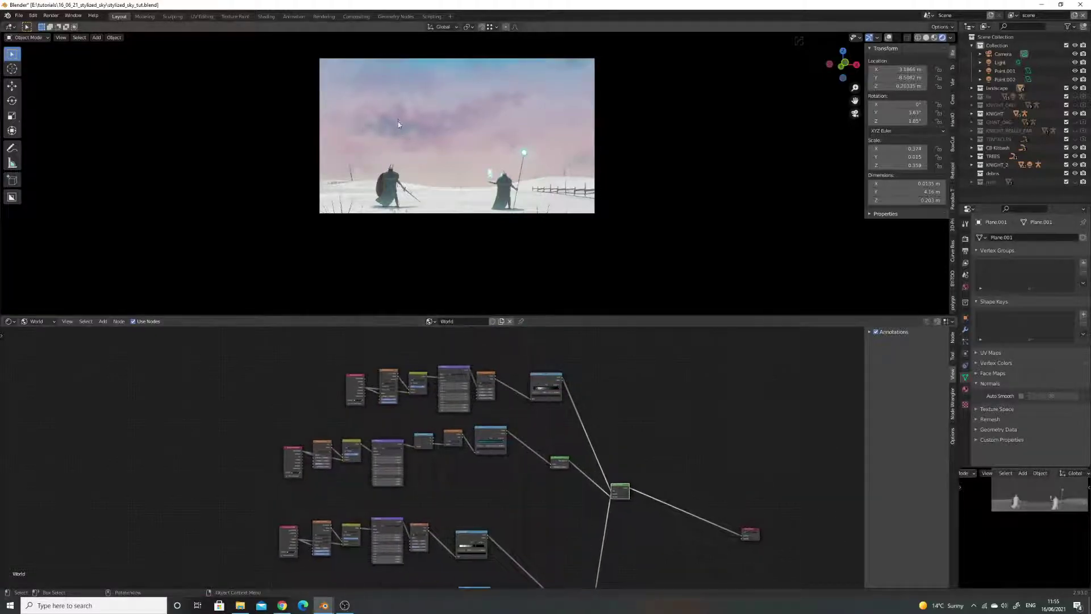
{"action": "scroll", "coordinate": [548, 414], "scroll_direction": "up", "scroll_amount": 3}
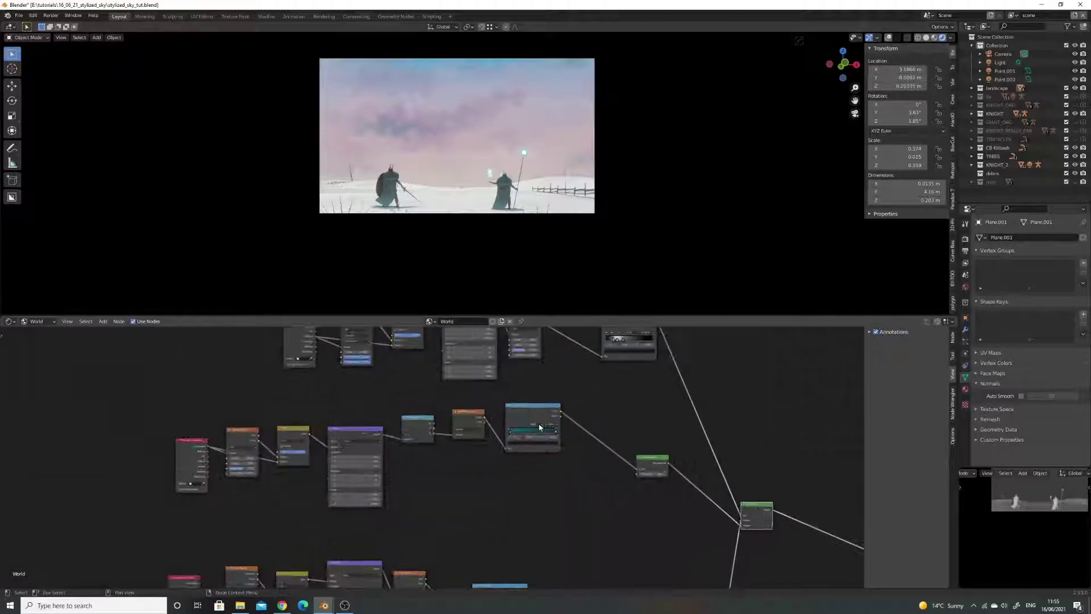
{"action": "scroll", "coordinate": [371, 394], "scroll_direction": "down", "scroll_amount": 3}
{"action": "middle_click_drag", "start_coordinate": [356, 421], "coordinate": [371, 368]}
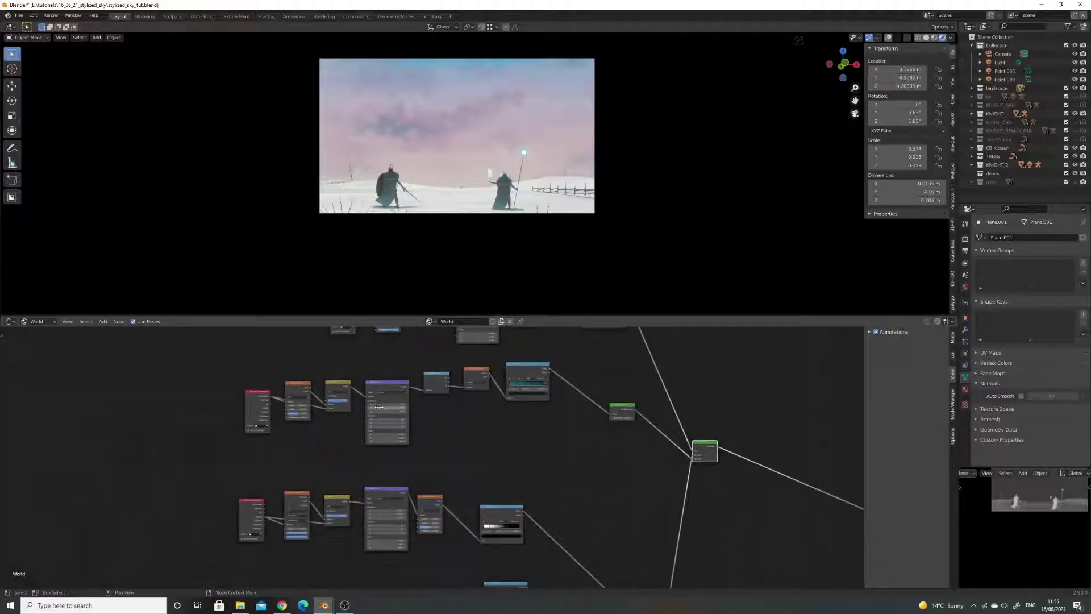
{"action": "middle_click_drag", "start_coordinate": [358, 545], "coordinate": [343, 441]}
{"action": "scroll", "coordinate": [343, 441], "scroll_direction": "down", "scroll_amount": 1}
{"action": "middle_click_drag", "start_coordinate": [438, 420], "coordinate": [450, 568]}
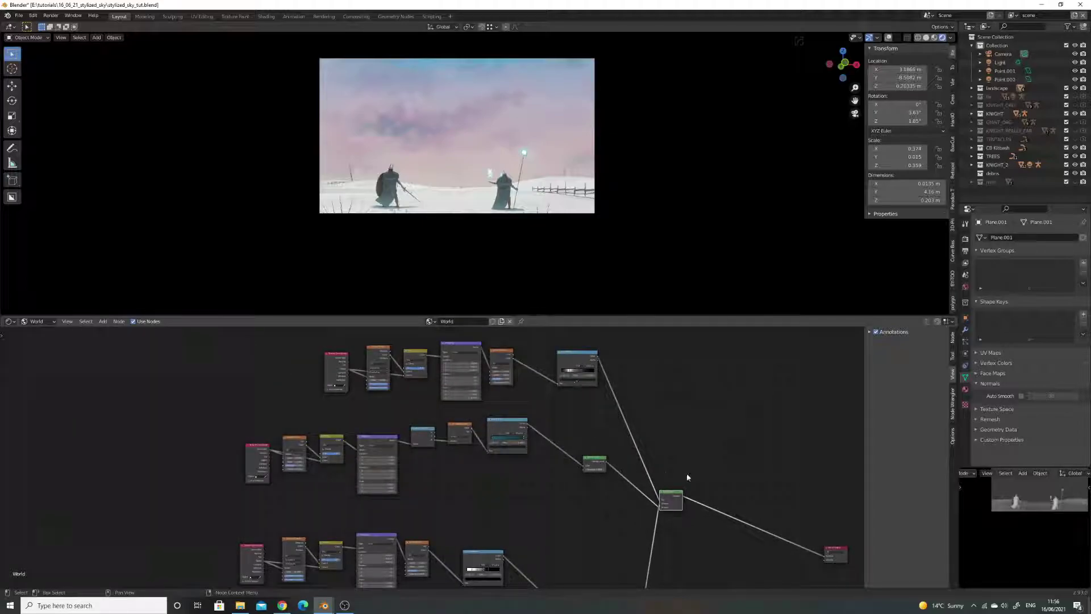
Try shifting the Y and Z location in the topmost mask row's Mapping node, and undo the changes.
{"action": "scroll", "coordinate": [545, 429], "scroll_direction": "up", "scroll_amount": 2}
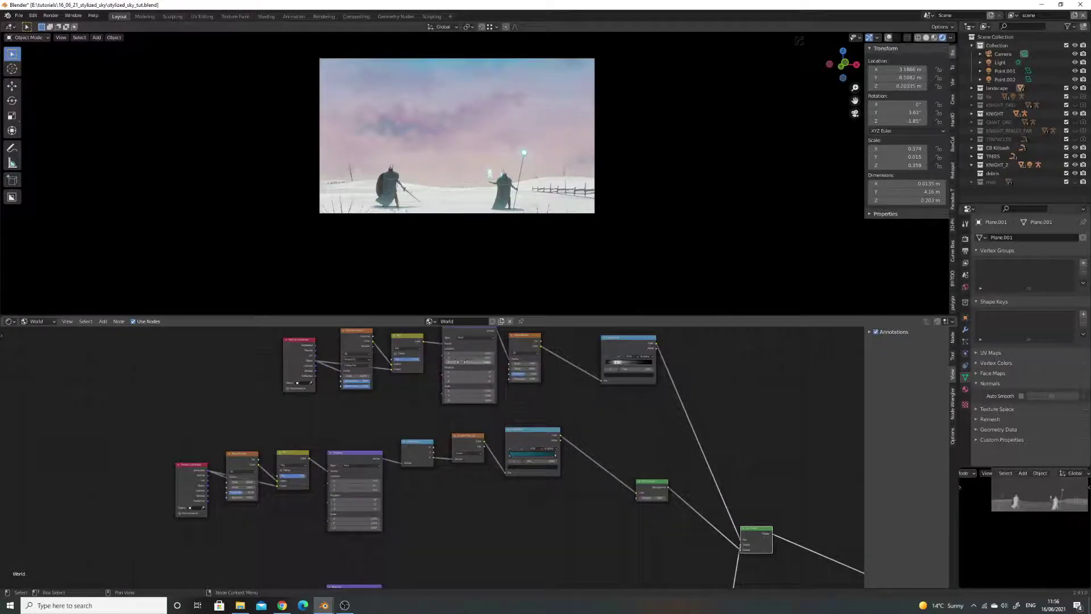
{"action": "scroll", "coordinate": [476, 398], "scroll_direction": "up", "scroll_amount": 1}
{"action": "middle_click_drag", "start_coordinate": [476, 398], "coordinate": [471, 432]}
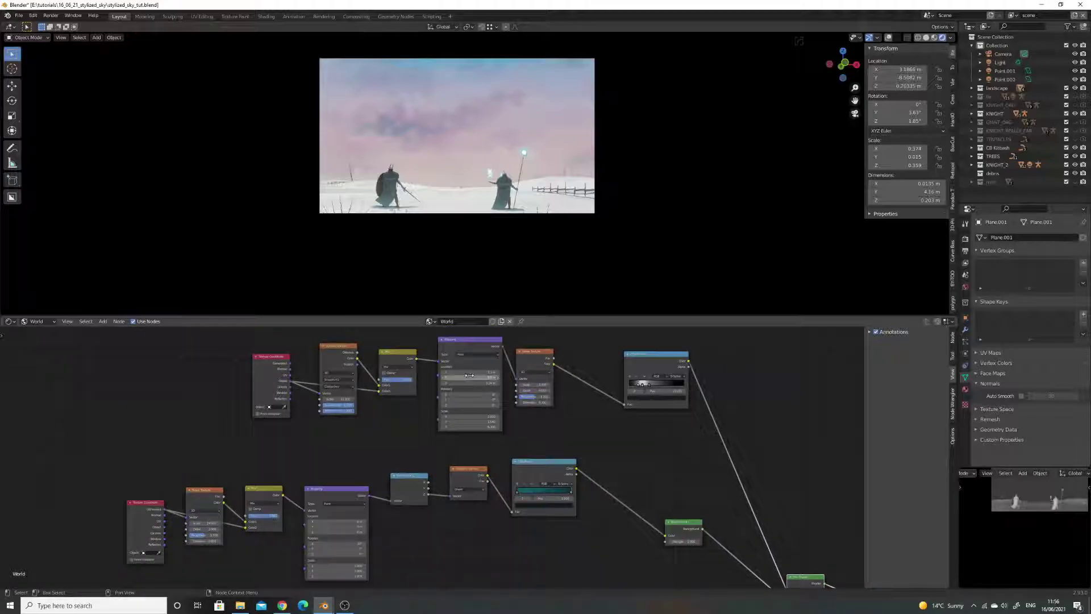
{"action": "mouse_move", "coordinate": [482, 370]}
{"action": "left_mouse_down"}
{"action": "mouse_move", "coordinate": [531, 371]}
{"action": "mouse_move", "coordinate": [467, 372]}
{"action": "left_mouse_up"}
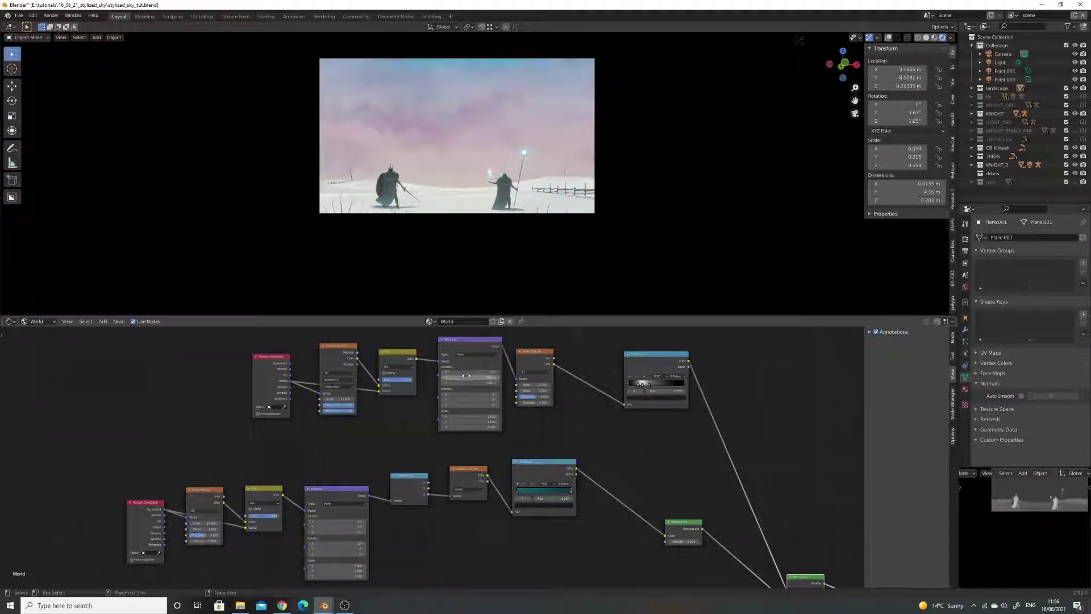
{"action": "key", "text": "ctrl+z"}
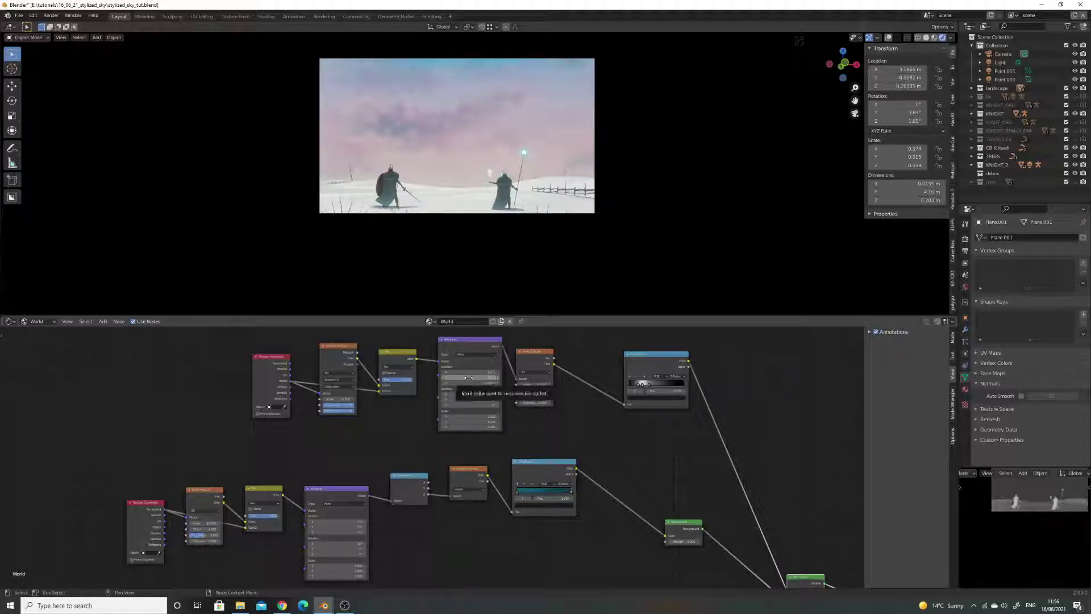
{"action": "left_click_drag", "start_coordinate": [474, 384], "coordinate": [462, 384]}
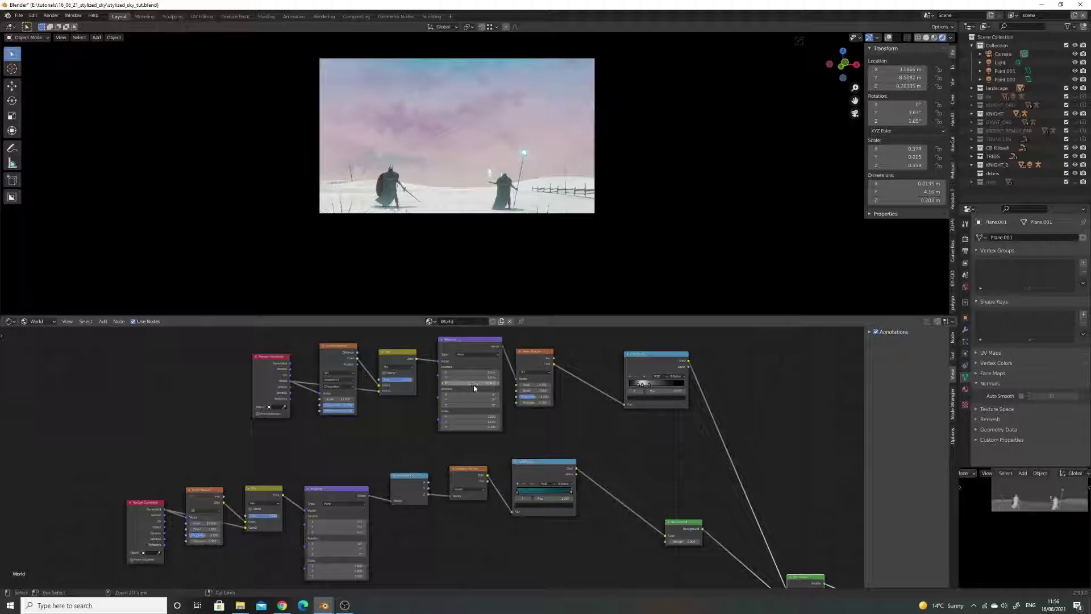
{"action": "scroll", "coordinate": [472, 378], "scroll_direction": "up", "scroll_amount": 1, "text": "ctrl"}
Try another slight Z location shift in the topmost mask row's Mapping node.
{"action": "scroll", "coordinate": [472, 378], "scroll_direction": "down", "scroll_amount": 2}
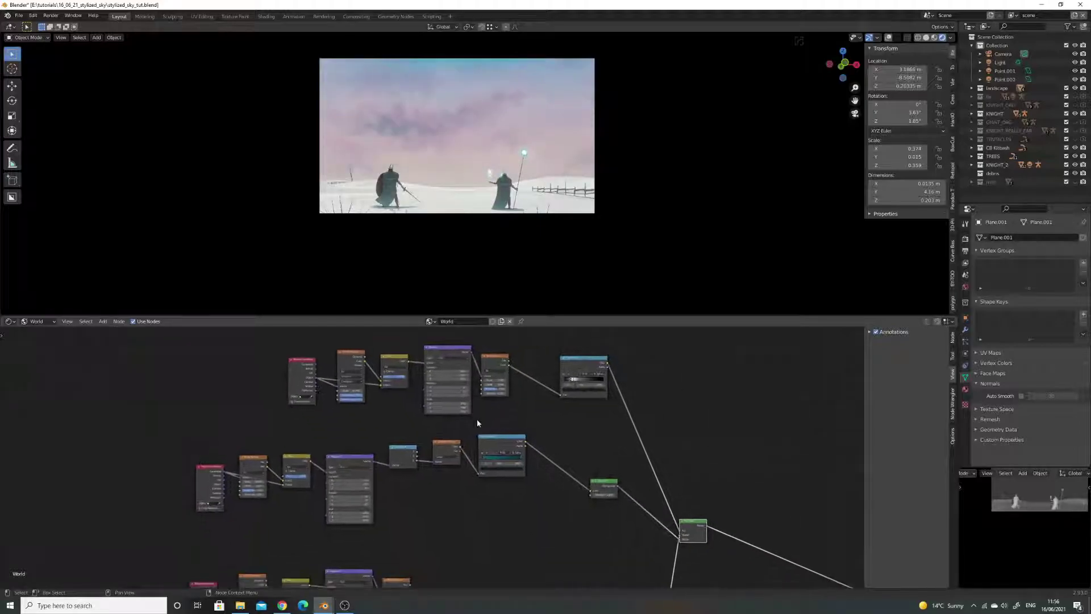
{"action": "middle_click_drag", "start_coordinate": [406, 442], "coordinate": [406, 422]}
{"action": "scroll", "coordinate": [406, 422], "scroll_direction": "down", "scroll_amount": 1}
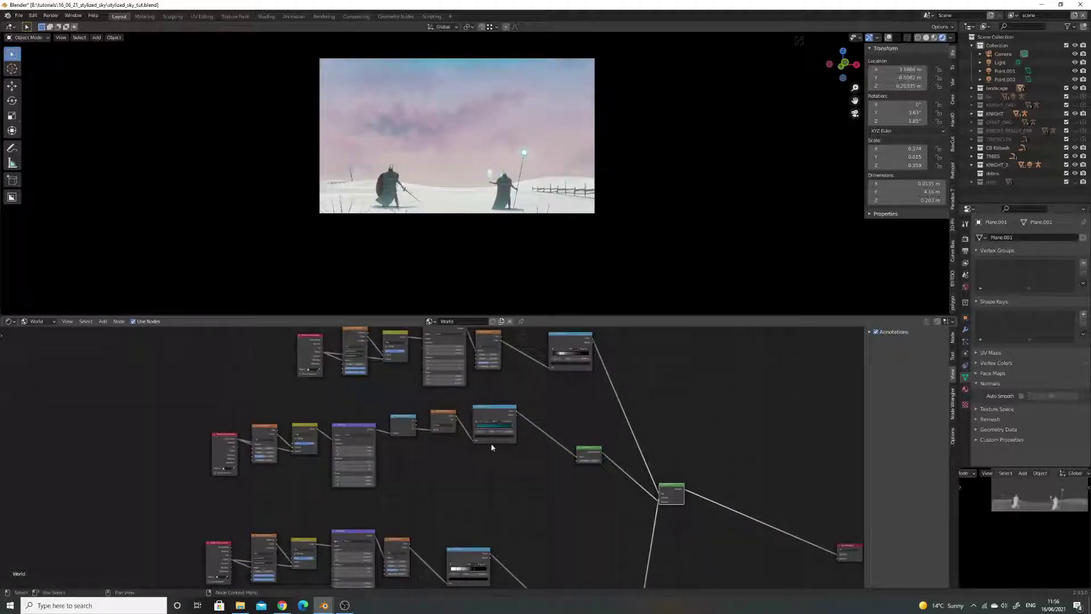
{"action": "middle_click_drag", "start_coordinate": [492, 458], "coordinate": [488, 450]}
{"action": "middle_click_drag", "start_coordinate": [458, 390], "coordinate": [466, 446]}
{"action": "scroll", "coordinate": [453, 390], "scroll_direction": "up", "scroll_amount": 4}
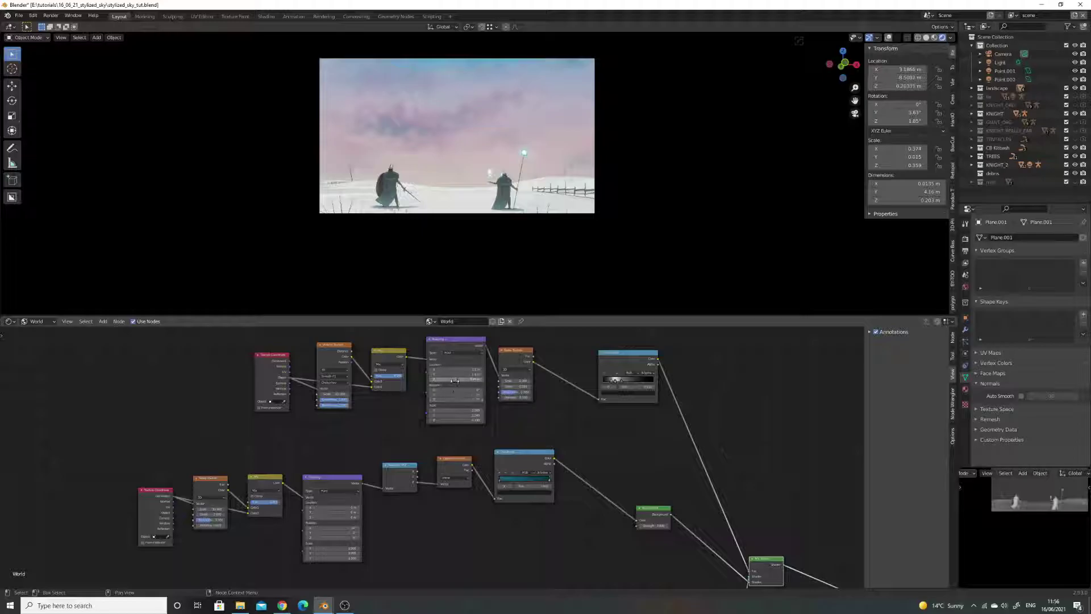
{"action": "left_click_drag", "start_coordinate": [455, 380], "coordinate": [459, 380]}
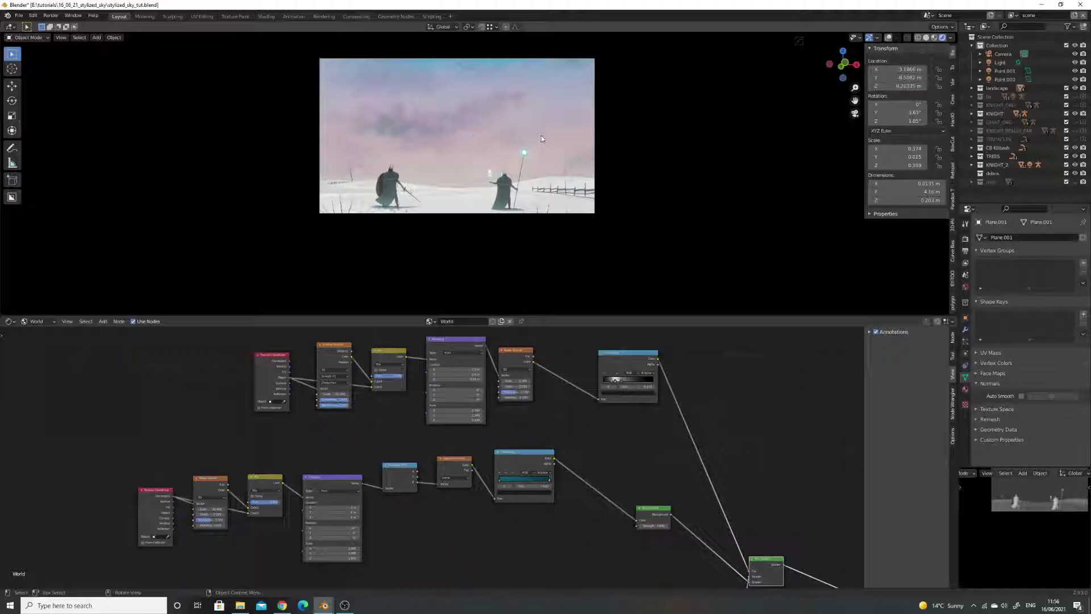
Move the upper Mix Shader node further from the teal row's Background node, closer to the World Output.
{"action": "scroll", "coordinate": [557, 507], "scroll_direction": "down", "scroll_amount": 5}
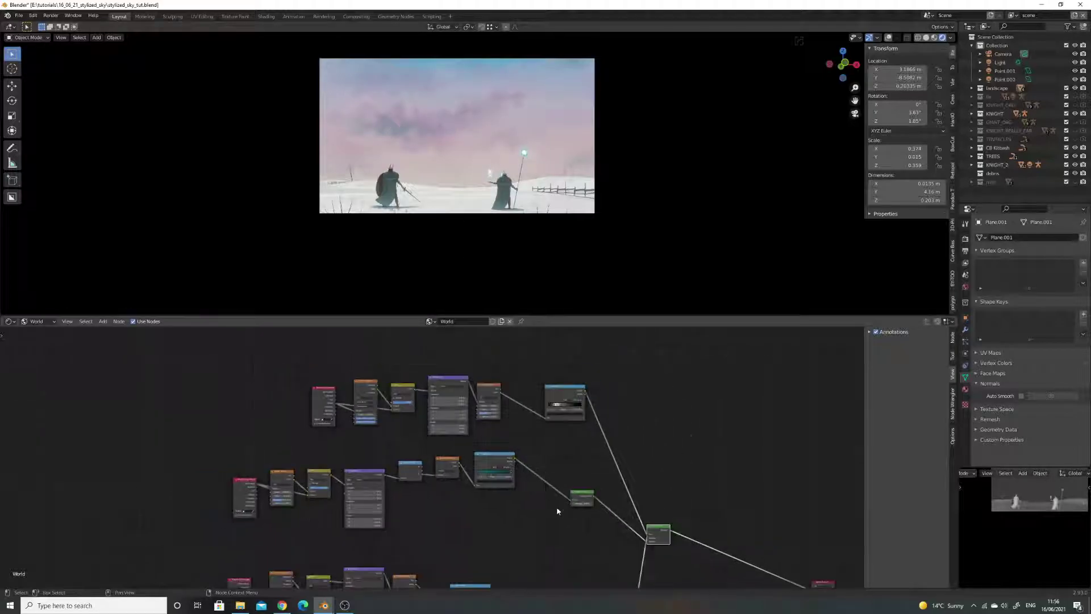
{"action": "middle_click_drag", "start_coordinate": [557, 507], "coordinate": [493, 459]}
{"action": "left_click_drag", "start_coordinate": [530, 432], "coordinate": [609, 434]}
{"action": "middle_click_drag", "start_coordinate": [541, 497], "coordinate": [529, 439]}
{"action": "scroll", "coordinate": [512, 489], "scroll_direction": "down", "scroll_amount": 3}
{"action": "middle_click_drag", "start_coordinate": [503, 499], "coordinate": [398, 479]}
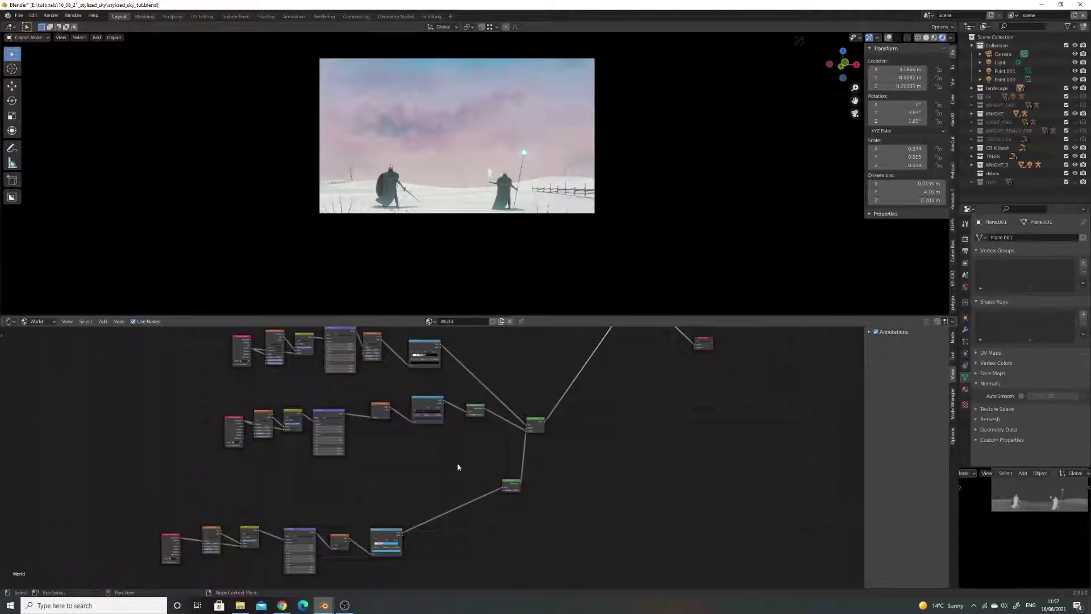
Move the World Output node up beside the upper Mix Shader so their connection runs almost straight.
{"action": "scroll", "coordinate": [494, 424], "scroll_direction": "up", "scroll_amount": 5}
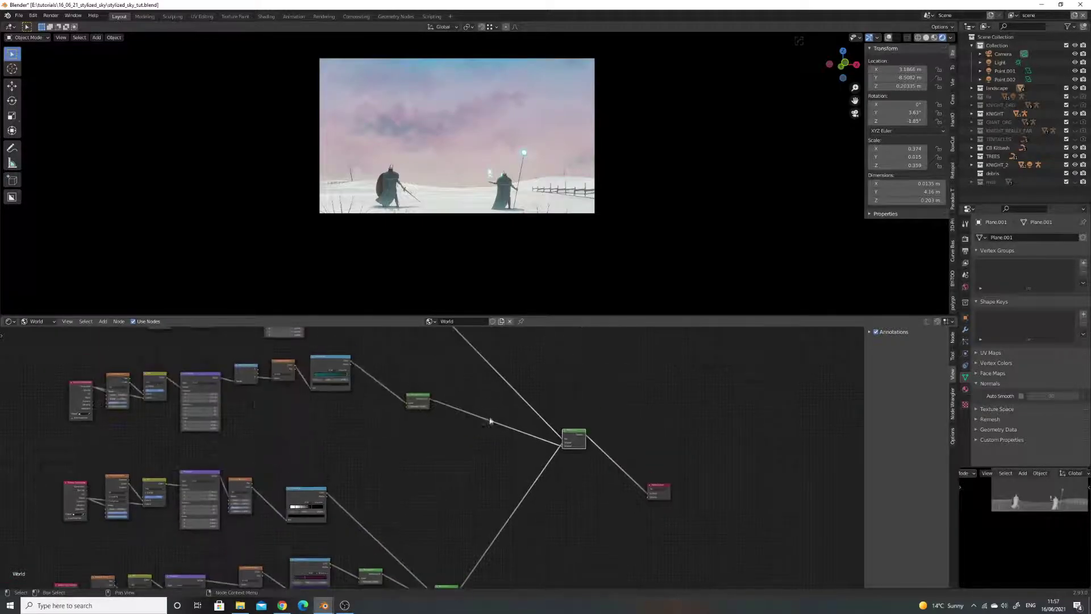
{"action": "middle_click_drag", "start_coordinate": [543, 415], "coordinate": [510, 459]}
{"action": "scroll", "coordinate": [446, 463], "scroll_direction": "up", "scroll_amount": 3}
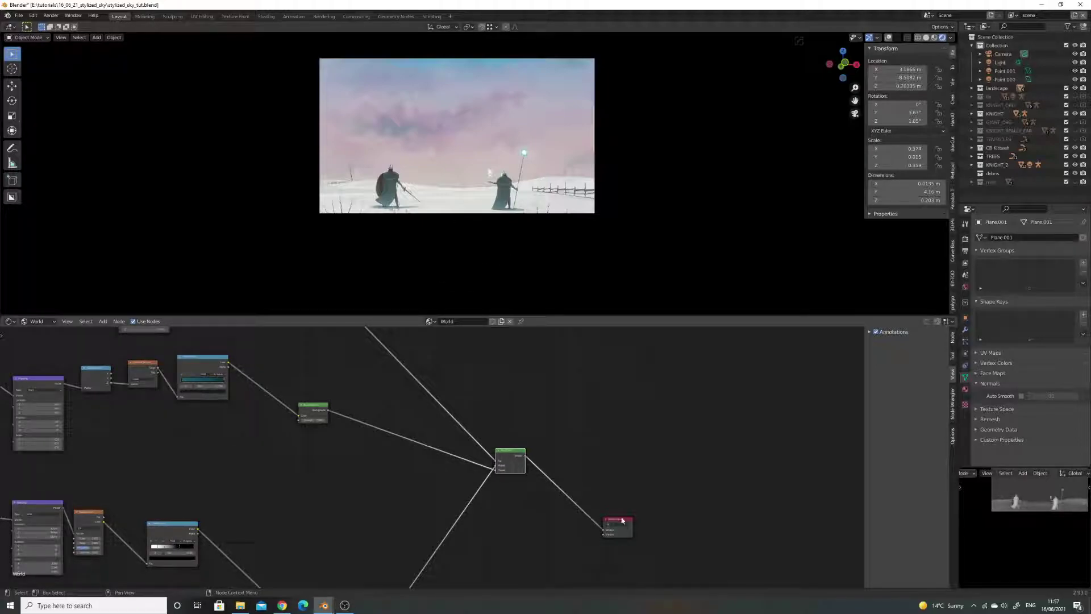
{"action": "left_click_drag", "start_coordinate": [611, 522], "coordinate": [592, 452]}
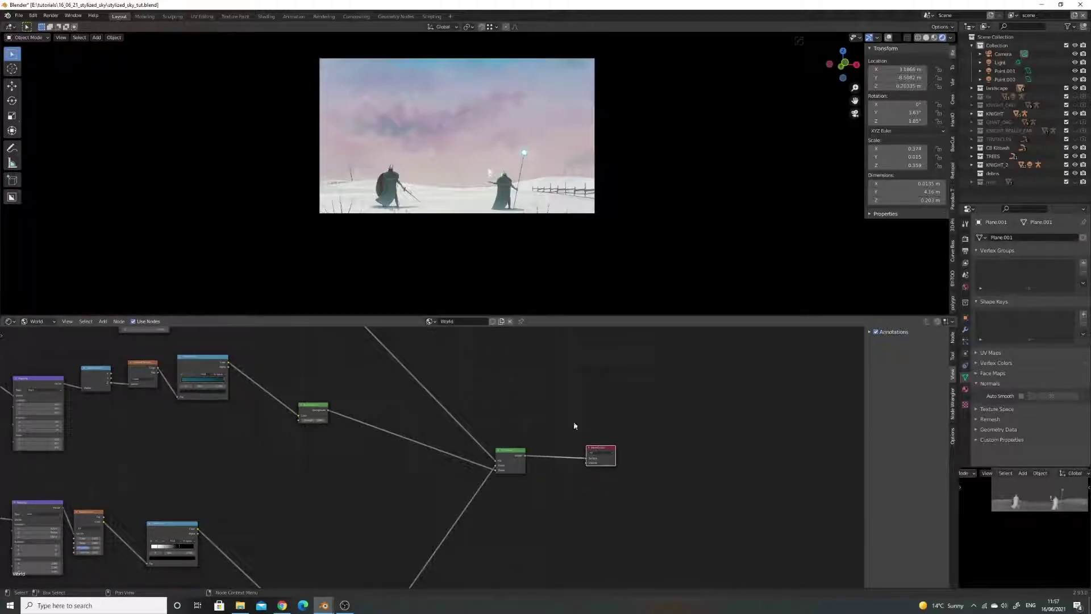
Zoom out the camera view in the 3D viewport and enlarge the node editor area upward.
{"action": "scroll", "coordinate": [517, 230], "scroll_direction": "down", "scroll_amount": 1}
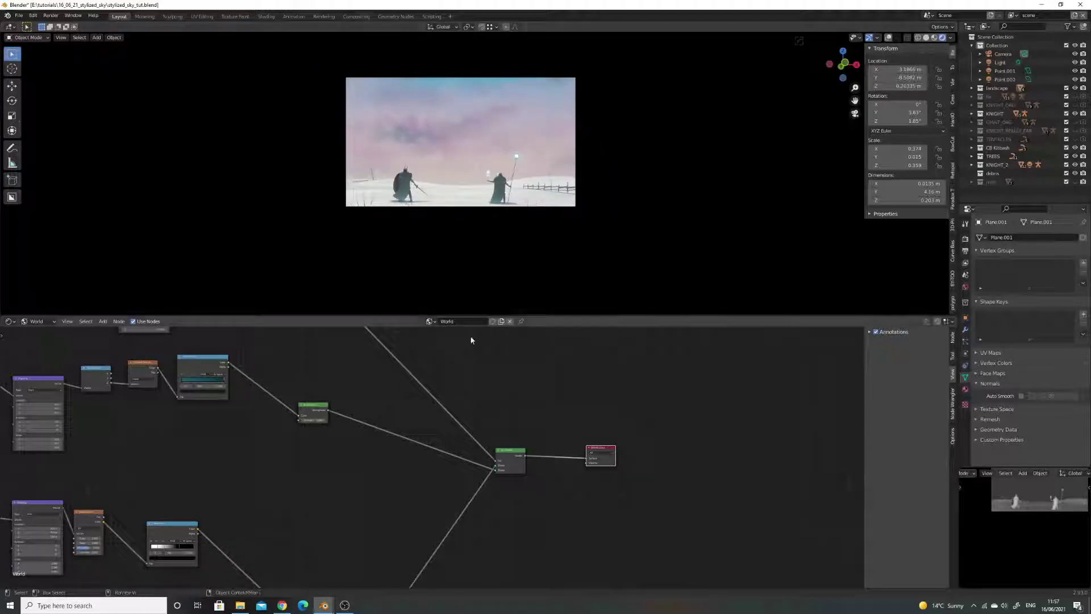
{"action": "scroll", "coordinate": [461, 454], "scroll_direction": "down", "scroll_amount": 3}
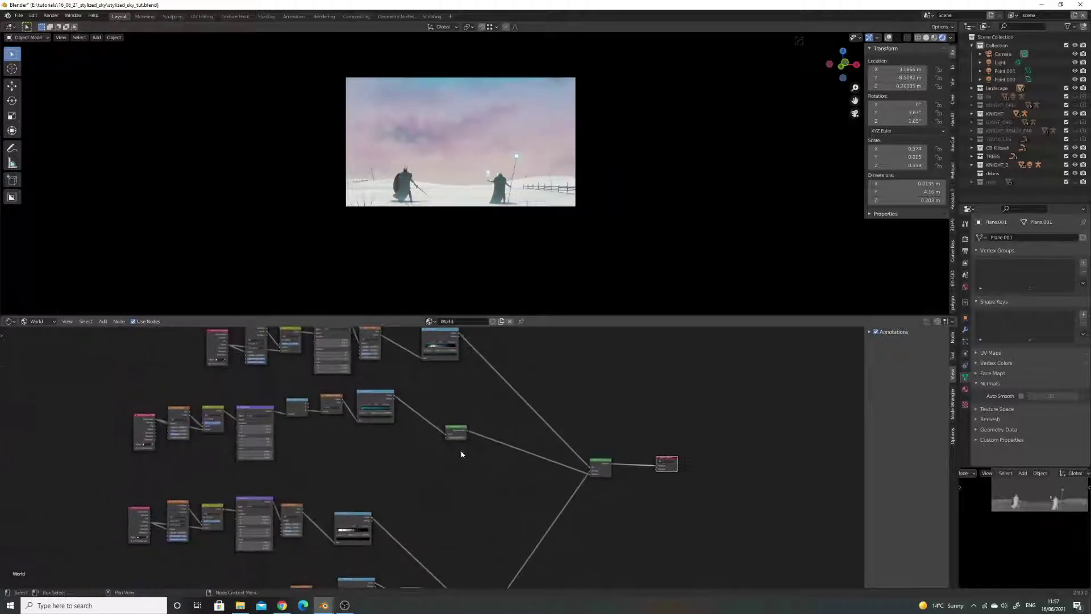
{"action": "scroll", "coordinate": [461, 454], "scroll_direction": "down", "scroll_amount": 2}
{"action": "left_click_drag", "start_coordinate": [571, 315], "coordinate": [568, 233]}
Examine the sky shader from the base gradient row through the purple and teal cloud rows to the World Output.
{"action": "scroll", "coordinate": [525, 427], "scroll_direction": "up", "scroll_amount": 5}
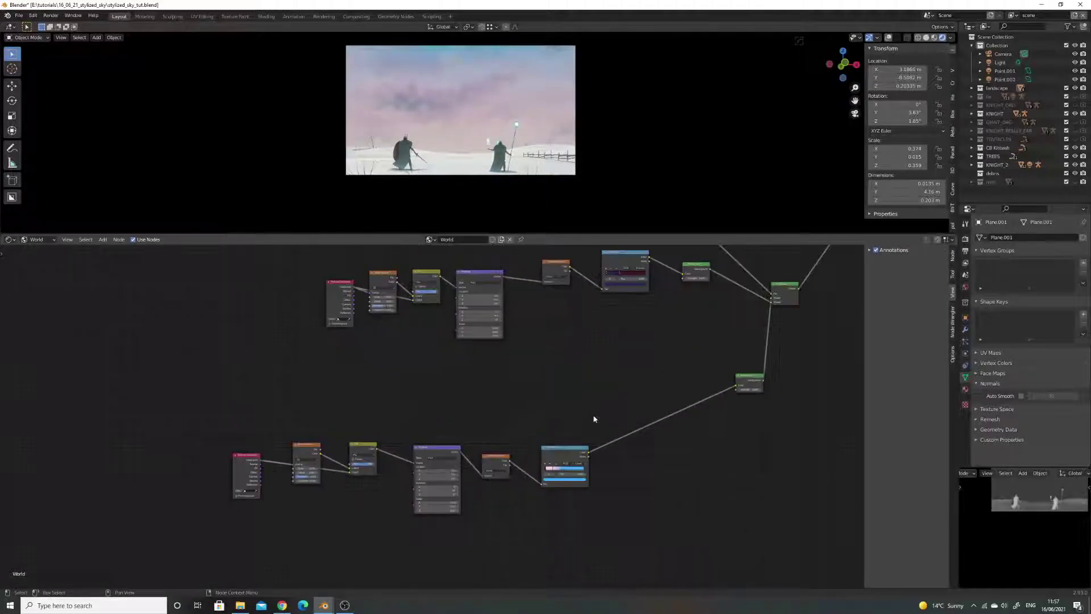
{"action": "scroll", "coordinate": [594, 419], "scroll_direction": "up", "scroll_amount": 1}
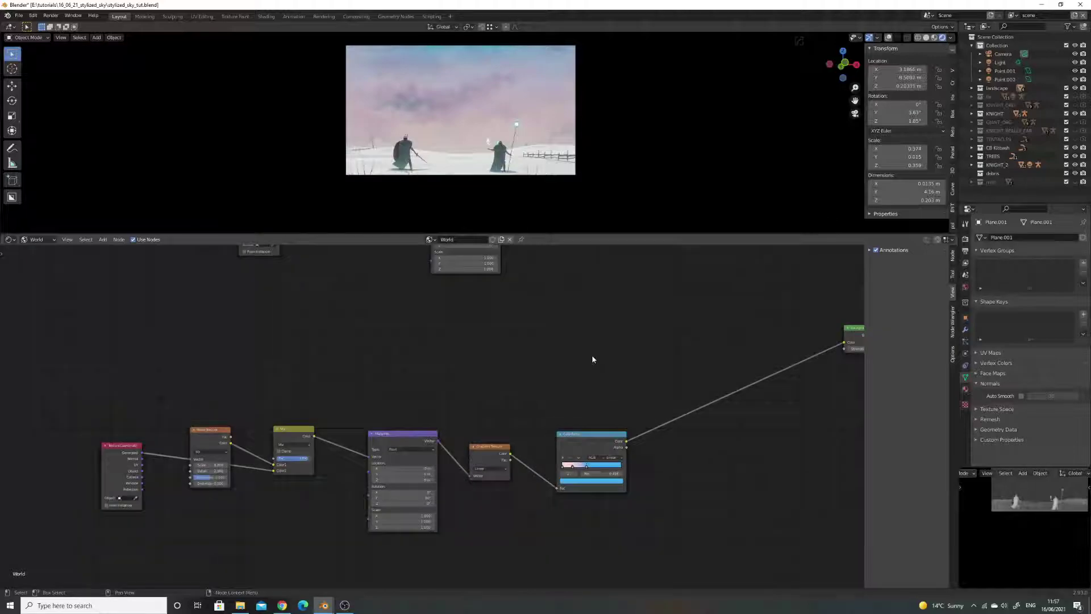
{"action": "scroll", "coordinate": [606, 312], "scroll_direction": "up", "scroll_amount": 1}
{"action": "middle_click_drag", "start_coordinate": [606, 311], "coordinate": [552, 488]}
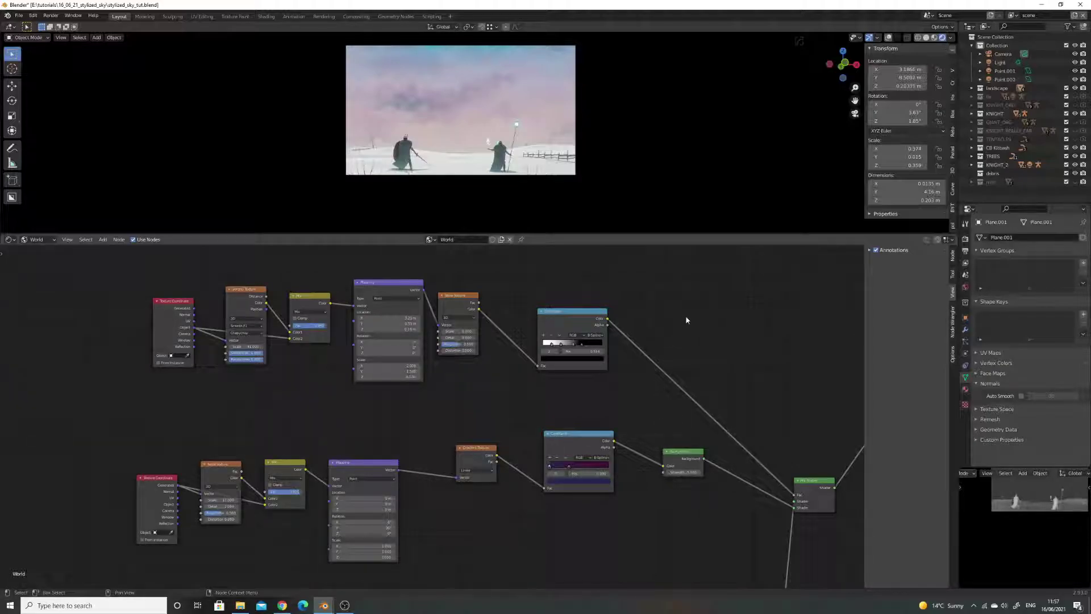
{"action": "middle_click_drag", "start_coordinate": [677, 324], "coordinate": [643, 526]}
{"action": "middle_click_drag", "start_coordinate": [624, 391], "coordinate": [428, 399]}
{"action": "scroll", "coordinate": [655, 518], "scroll_direction": "down", "scroll_amount": 9}
{"action": "scroll", "coordinate": [587, 398], "scroll_direction": "up", "scroll_amount": 4}
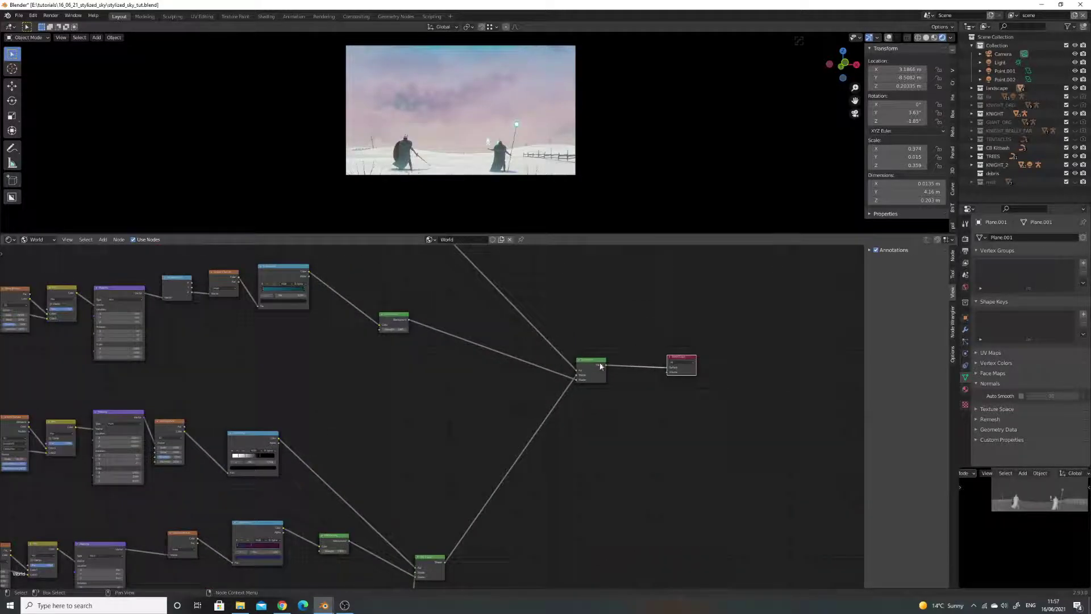
{"action": "scroll", "coordinate": [590, 407], "scroll_direction": "down", "scroll_amount": 1}
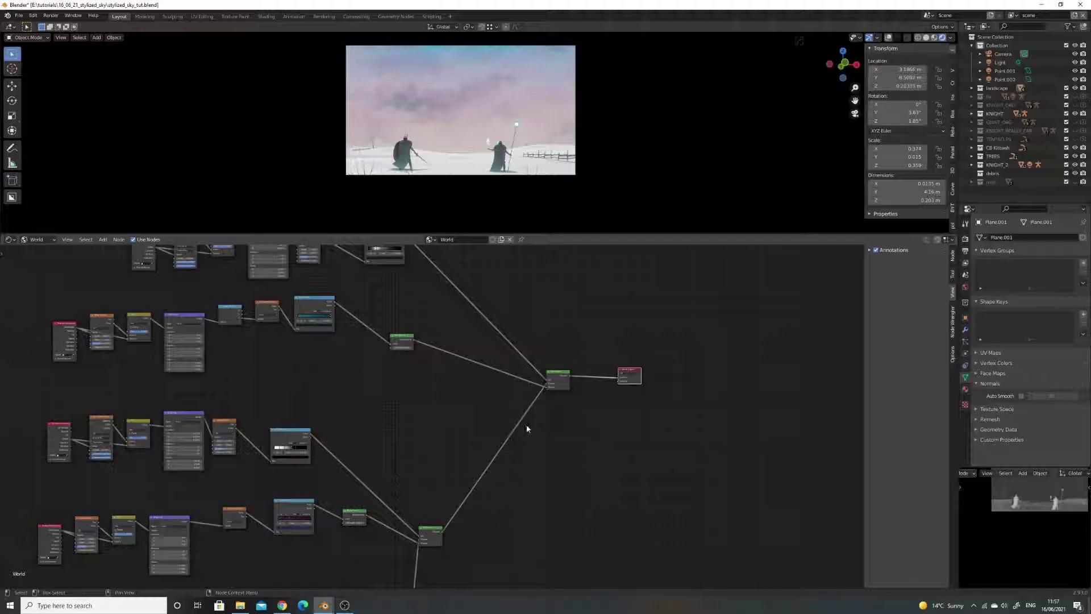
{"action": "middle_click_drag", "start_coordinate": [387, 431], "coordinate": [421, 434]}
{"action": "scroll", "coordinate": [425, 436], "scroll_direction": "down", "scroll_amount": 1}
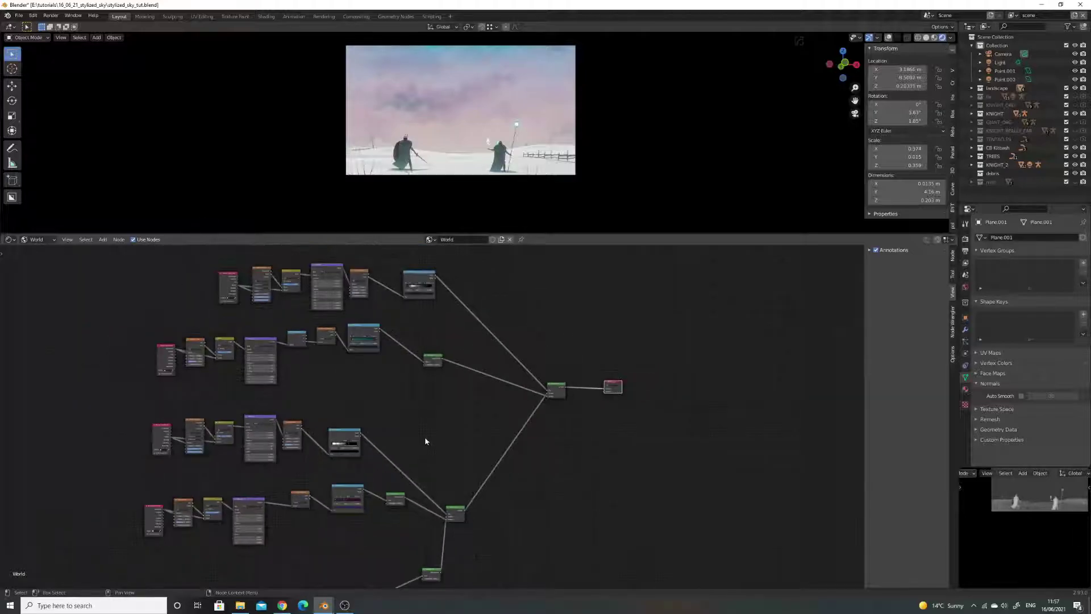
Examine the topmost mask row's Mapping, Noise Texture and ColorRamp nodes above the teal row, and review the complete node tree.
{"action": "scroll", "coordinate": [349, 319], "scroll_direction": "up", "scroll_amount": 5}
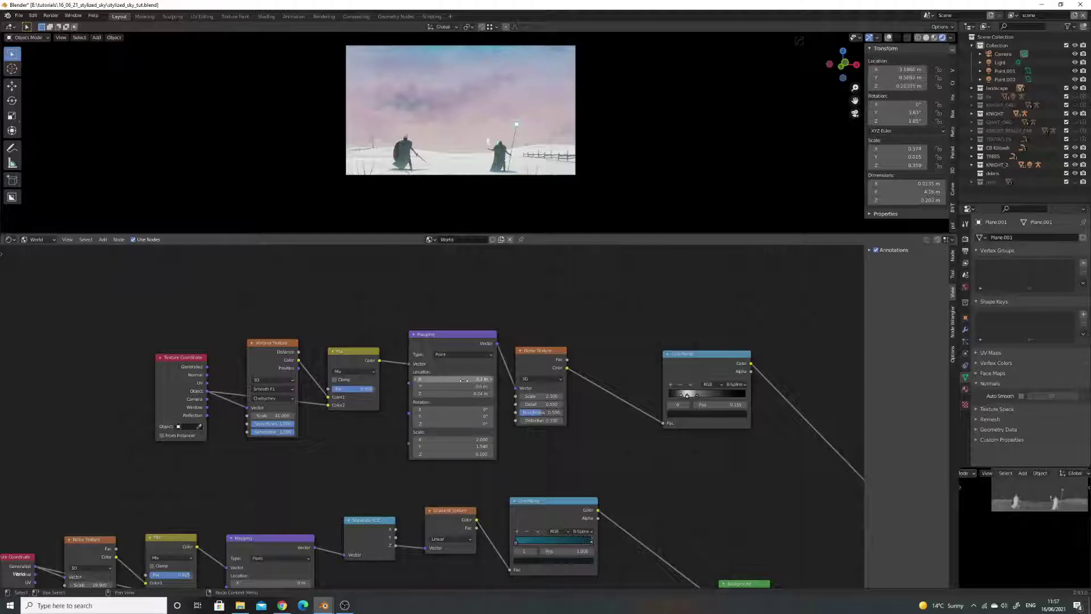
{"action": "middle_click_drag", "start_coordinate": [376, 509], "coordinate": [381, 437]}
{"action": "scroll", "coordinate": [381, 436], "scroll_direction": "down", "scroll_amount": 2}
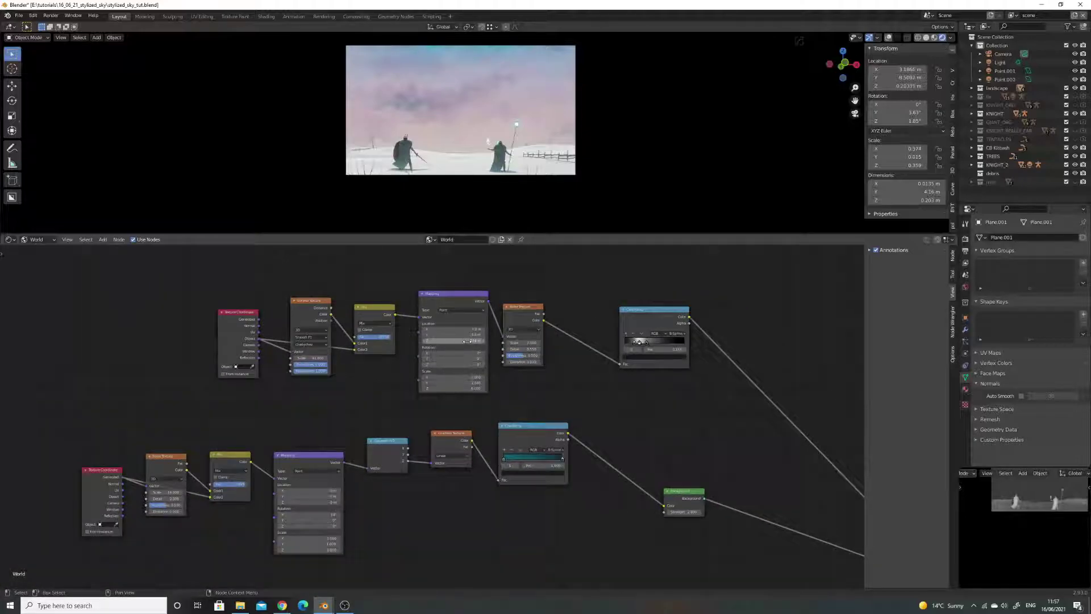
{"action": "scroll", "coordinate": [384, 421], "scroll_direction": "up", "scroll_amount": 2}
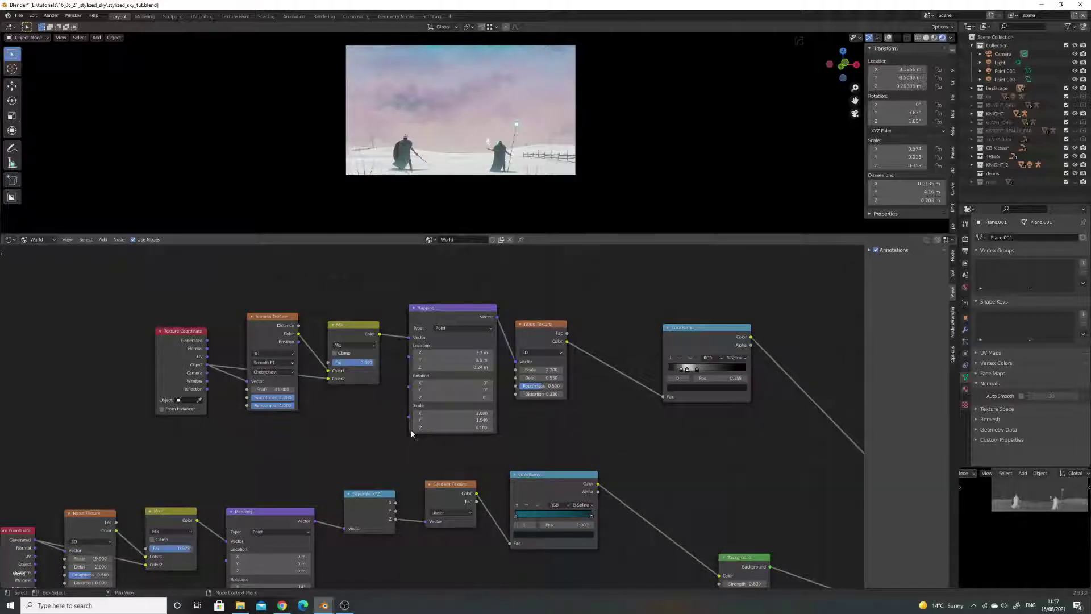
{"action": "scroll", "coordinate": [412, 434], "scroll_direction": "down", "scroll_amount": 3}
{"action": "middle_click_drag", "start_coordinate": [653, 483], "coordinate": [544, 408]}
{"action": "scroll", "coordinate": [544, 407], "scroll_direction": "down", "scroll_amount": 2}
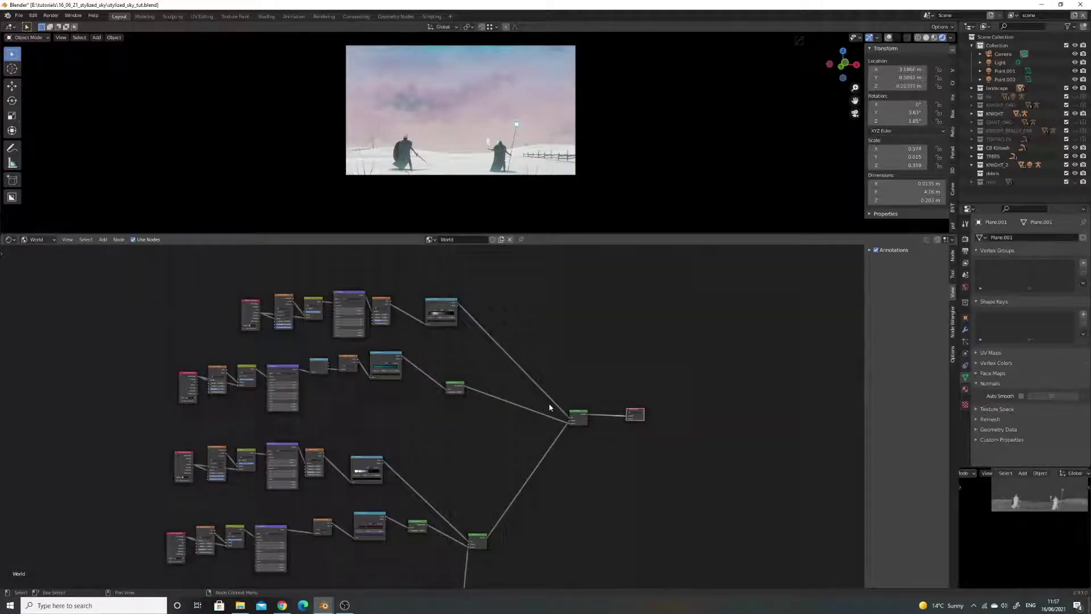
{"action": "scroll", "coordinate": [549, 408], "scroll_direction": "down", "scroll_amount": 2}
{"action": "middle_click_drag", "start_coordinate": [547, 471], "coordinate": [570, 419]}
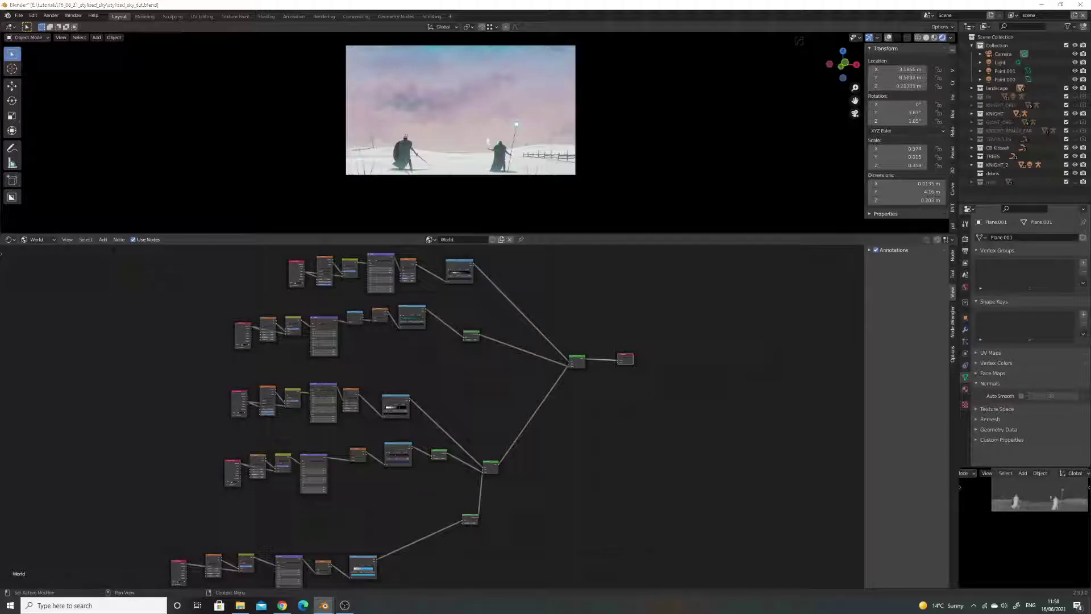
{"action": "key", "text": "alt+Tab"}
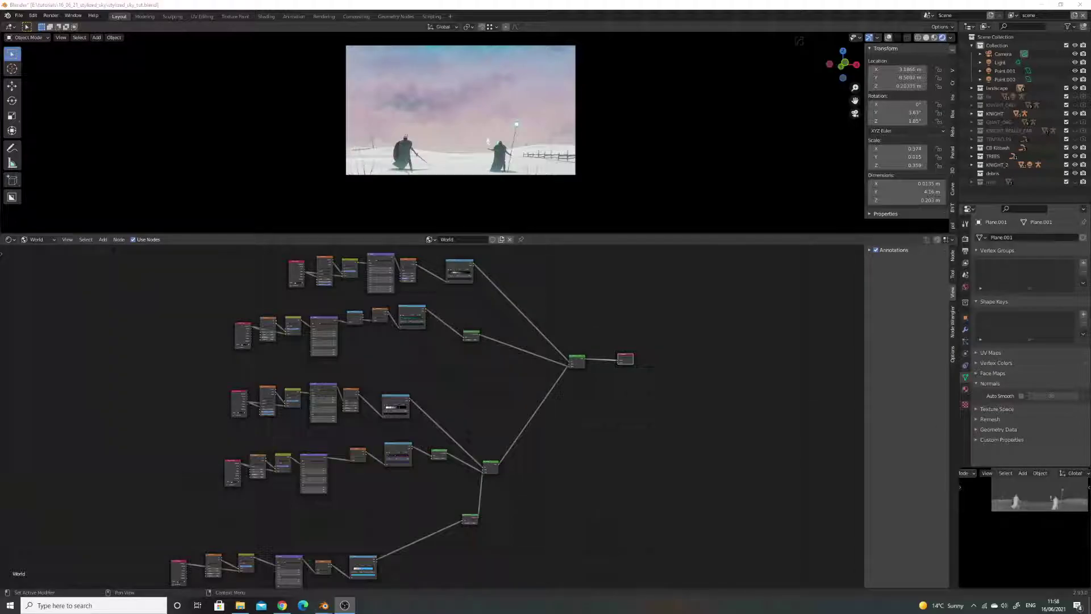